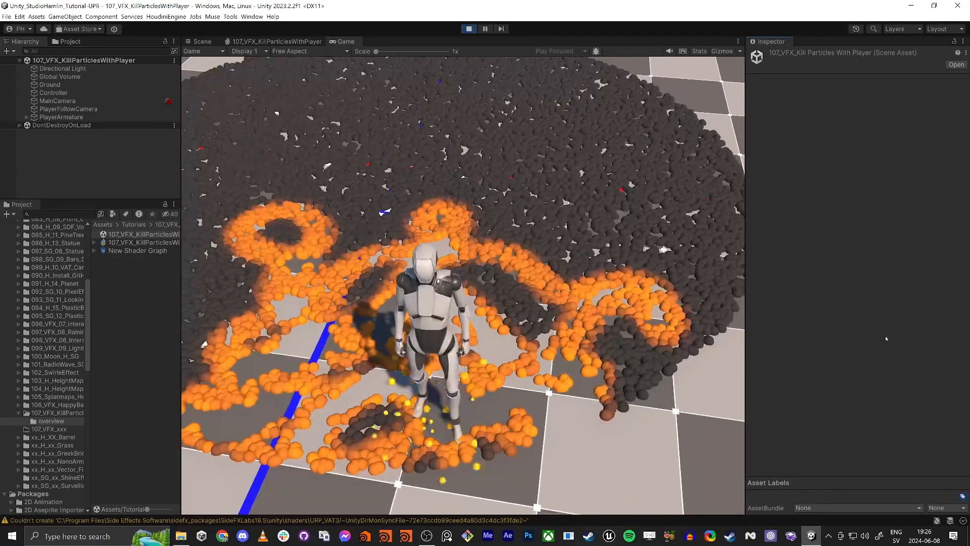
- Stop play mode and reopen the 107_VFX_KillParticlesWithPlayer scene from its tutorial folder in the Scene view
{"action": "left_click", "coordinate": [202, 42]}
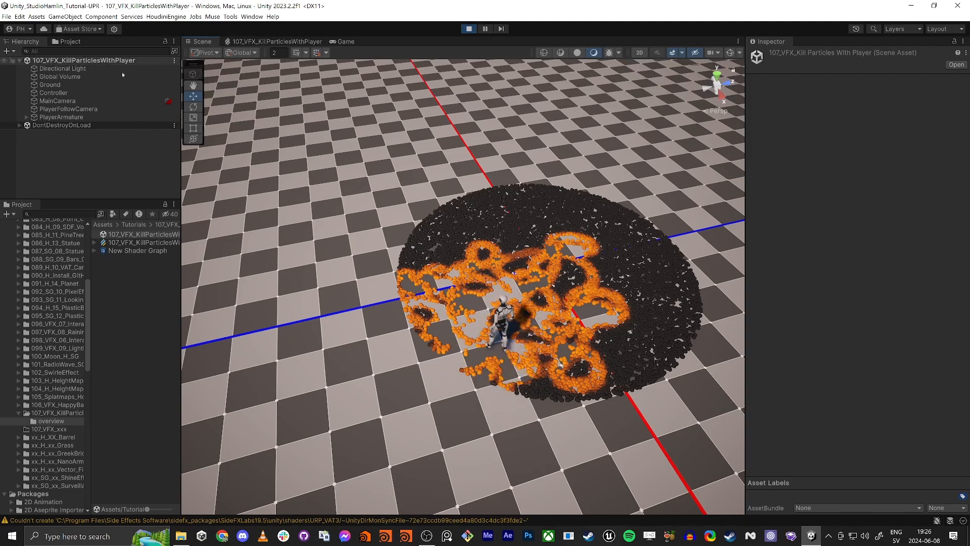
{"action": "left_click", "coordinate": [469, 29]}
{"action": "left_click", "coordinate": [58, 413]}
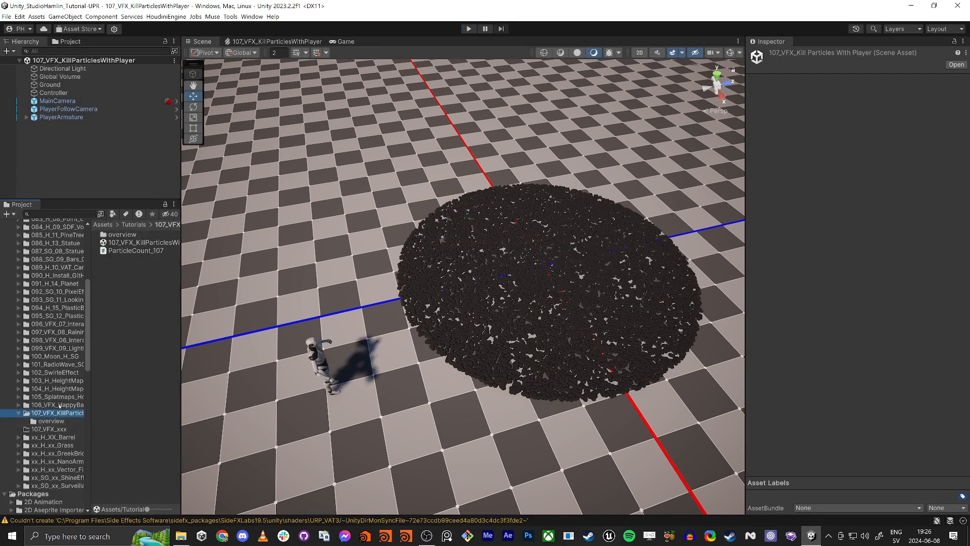
{"action": "double_click", "coordinate": [128, 242]}
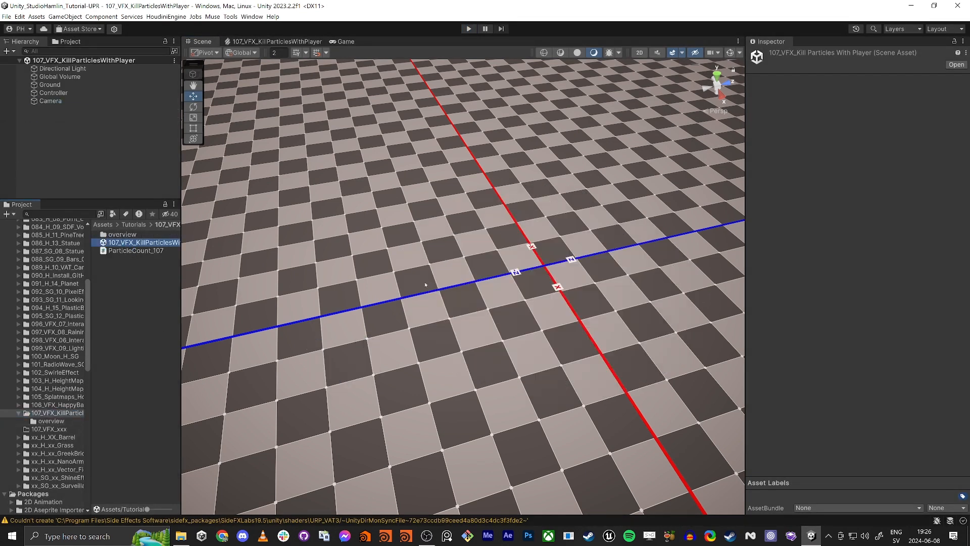
{"action": "scroll", "coordinate": [396, 329], "scroll_direction": "down", "scroll_amount": 3}
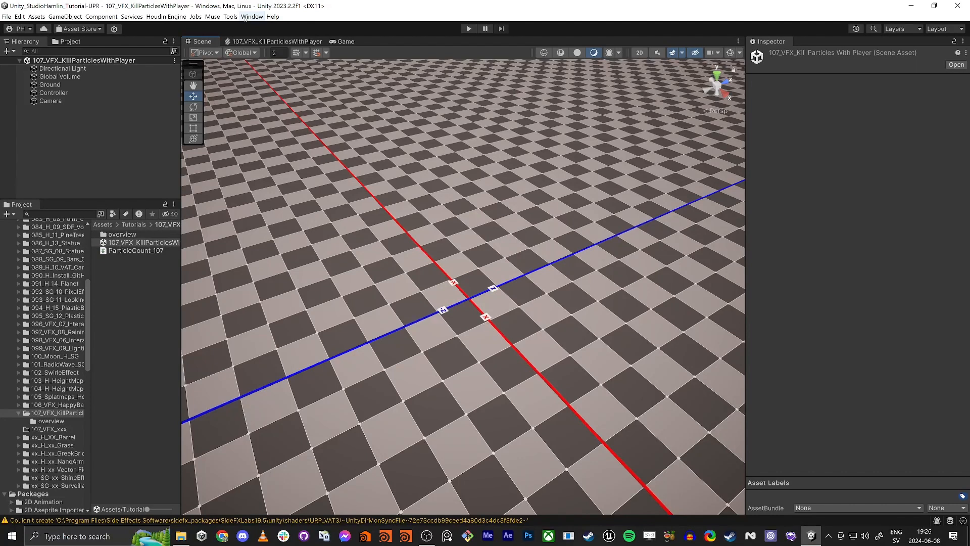
- Inspect the Starter Assets package's dependencies and samples in the Package Manager, then close it
{"action": "left_click", "coordinate": [252, 17]}
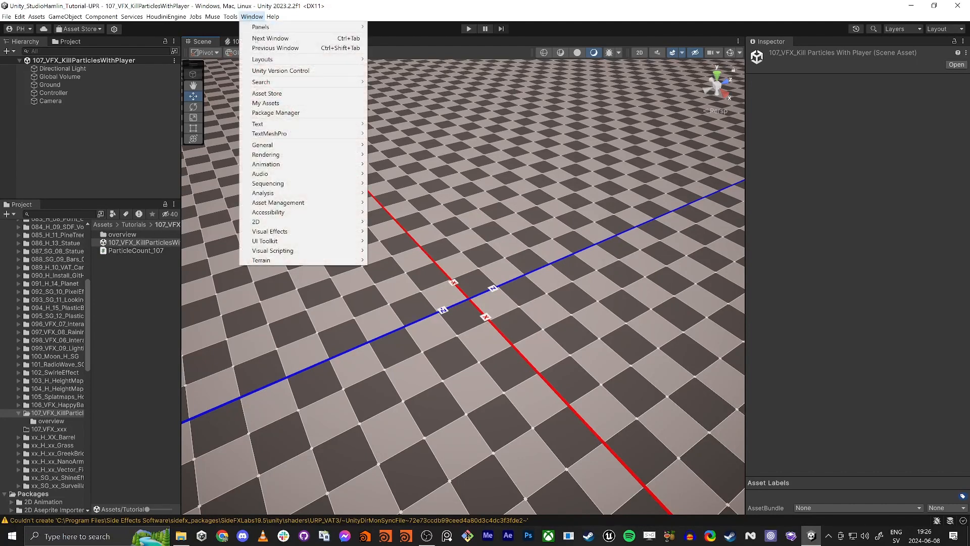
{"action": "left_click", "coordinate": [296, 113]}
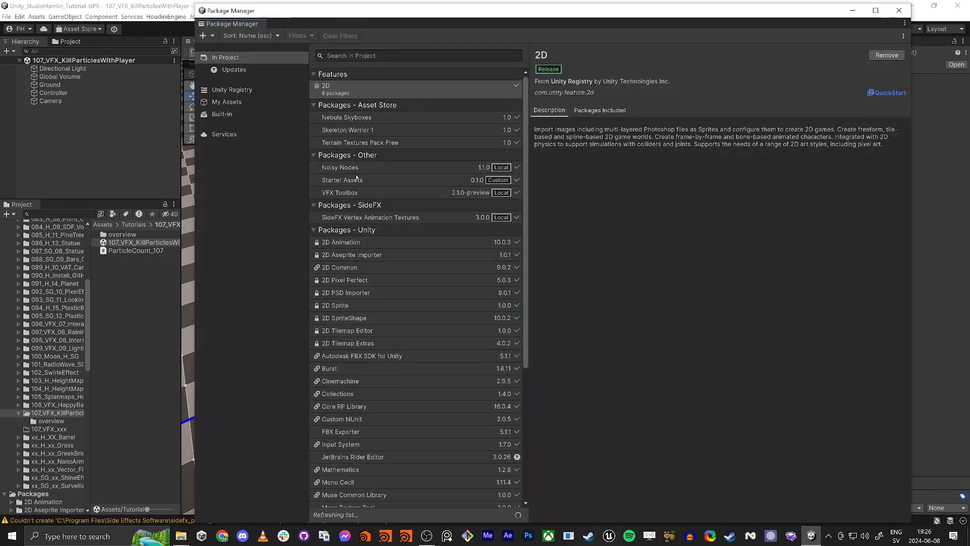
{"action": "left_click", "coordinate": [357, 180]}
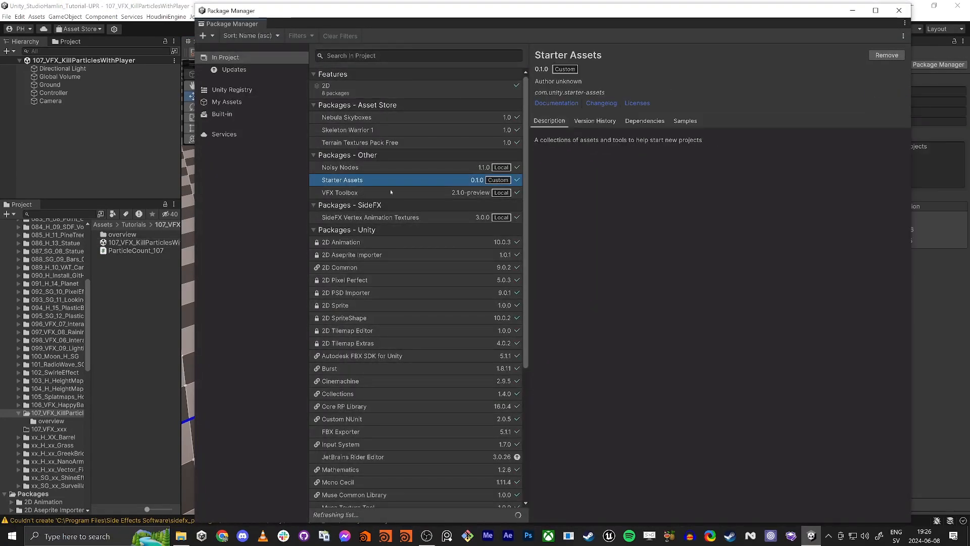
{"action": "left_click", "coordinate": [645, 121]}
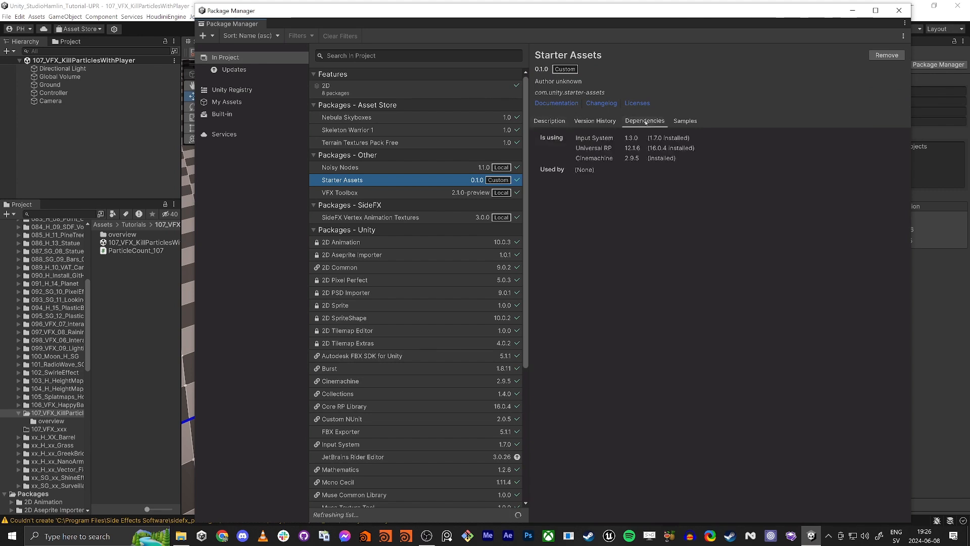
{"action": "left_click", "coordinate": [685, 121]}
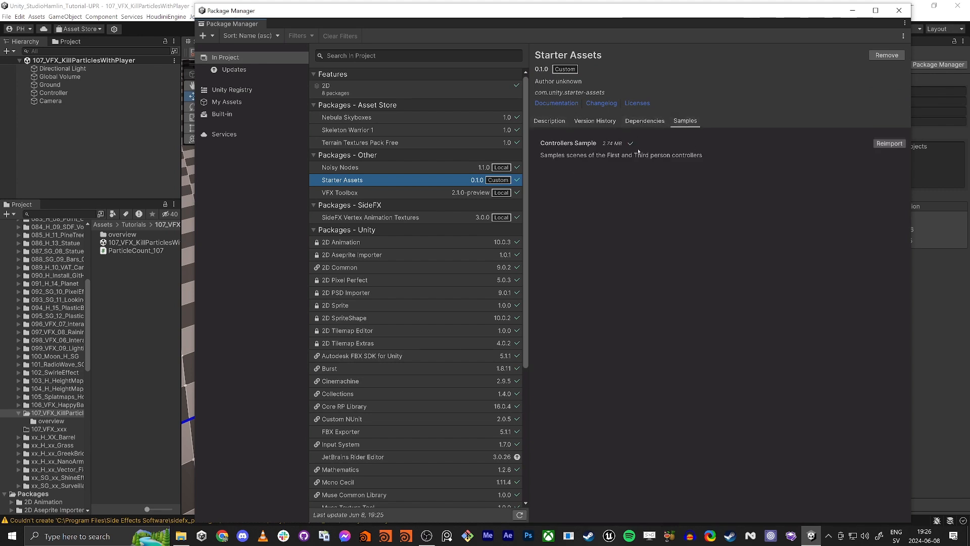
{"action": "left_click_drag", "start_coordinate": [633, 156], "coordinate": [698, 155]}
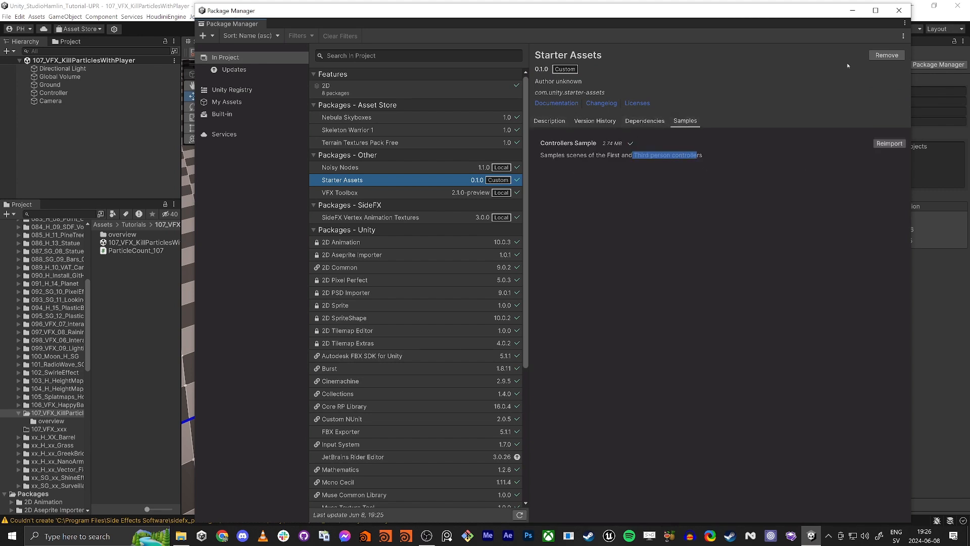
{"action": "left_click", "coordinate": [899, 10]}
- Browse to the Starter Assets ThirdPersonController Playground sample and load the Playground scene additively
{"action": "scroll", "coordinate": [46, 268], "scroll_direction": "up", "scroll_amount": 6}
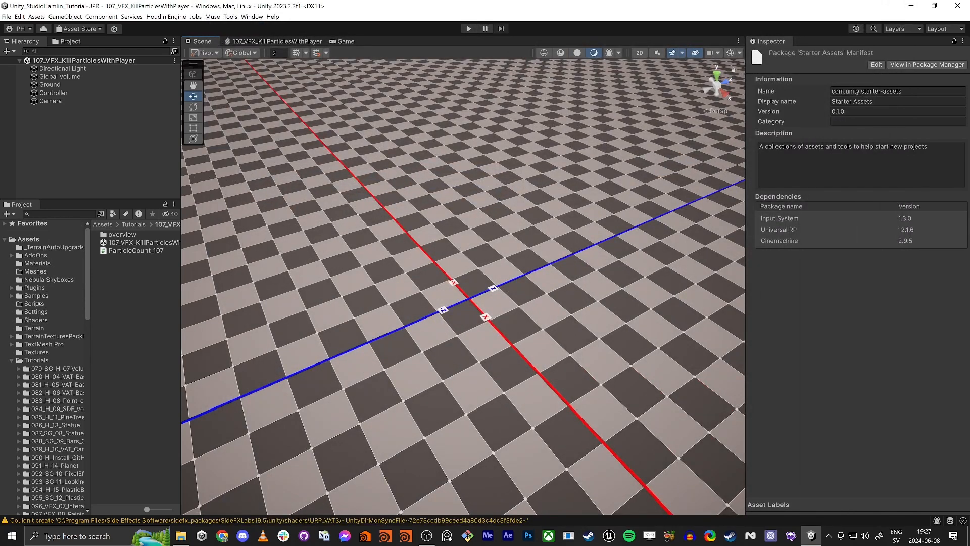
{"action": "left_click", "coordinate": [12, 296]}
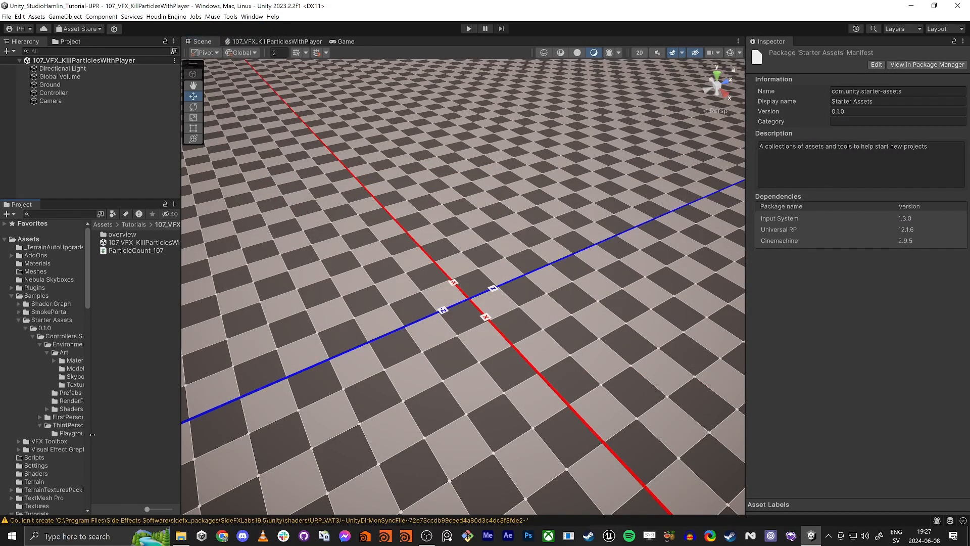
{"action": "left_click_drag", "start_coordinate": [93, 435], "coordinate": [135, 434]}
{"action": "left_click", "coordinate": [59, 425]}
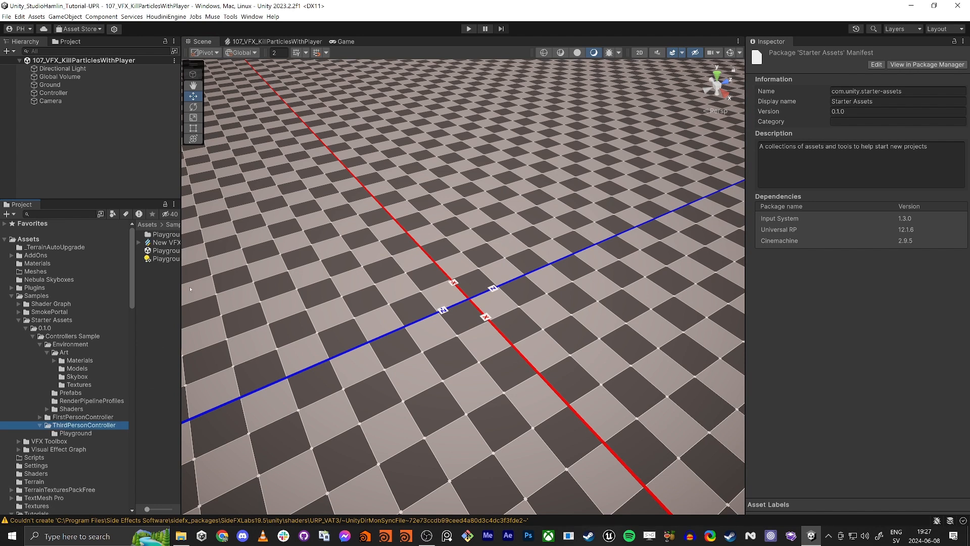
{"action": "left_click_drag", "start_coordinate": [181, 288], "coordinate": [224, 288]}
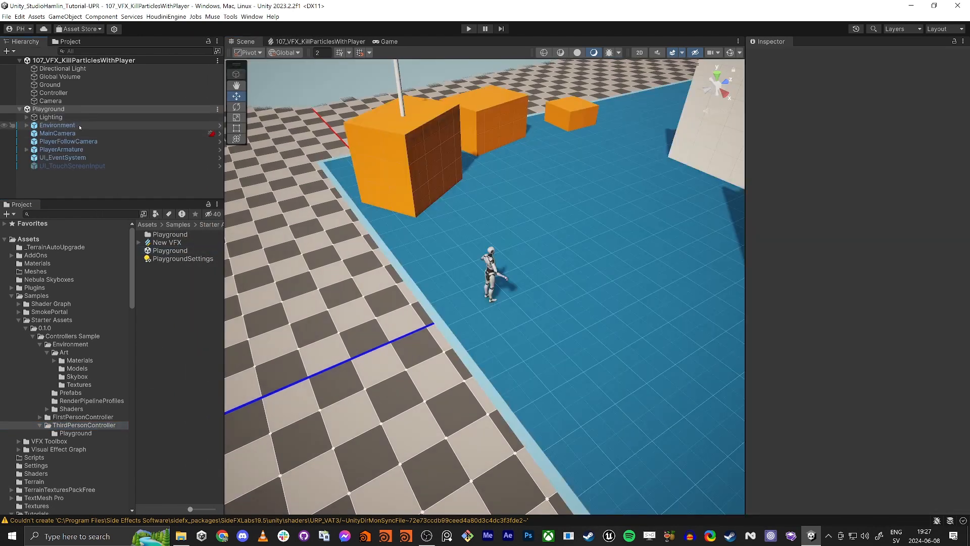
- Move MainCamera, PlayerFollowCamera and PlayerArmature from the Playground scene into the 107_VFX_KillParticlesWithPlayer scene
{"action": "left_click", "coordinate": [65, 150]}
{"action": "left_click", "coordinate": [63, 142], "text": "ctrl"}
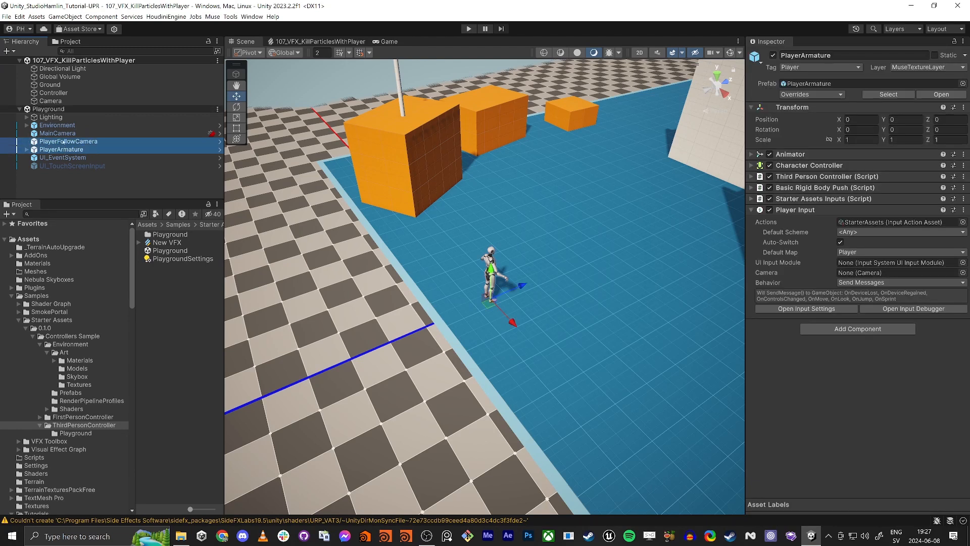
{"action": "left_click", "coordinate": [57, 134], "text": "ctrl"}
{"action": "left_click_drag", "start_coordinate": [50, 146], "coordinate": [63, 102]}
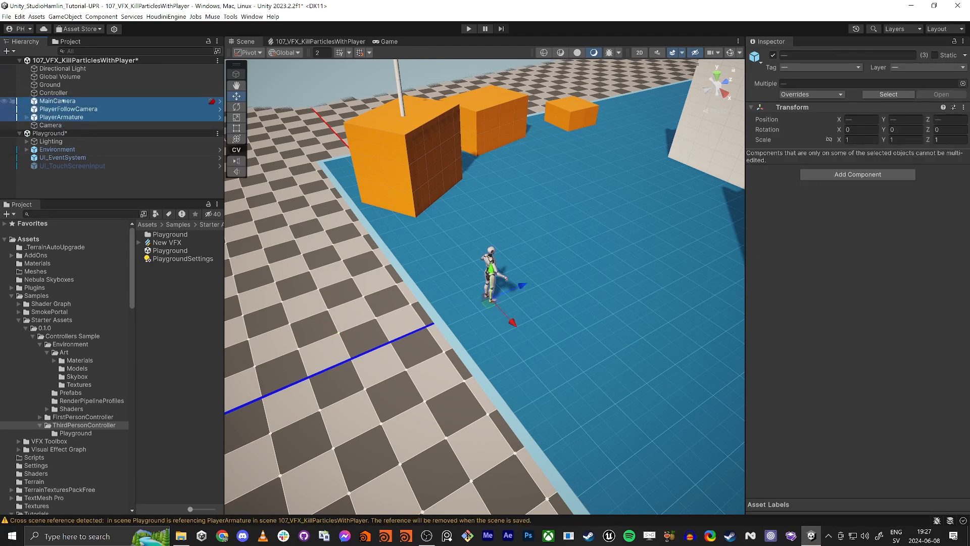
- Remove the Playground scene from the hierarchy
{"action": "right_click", "coordinate": [47, 133]}
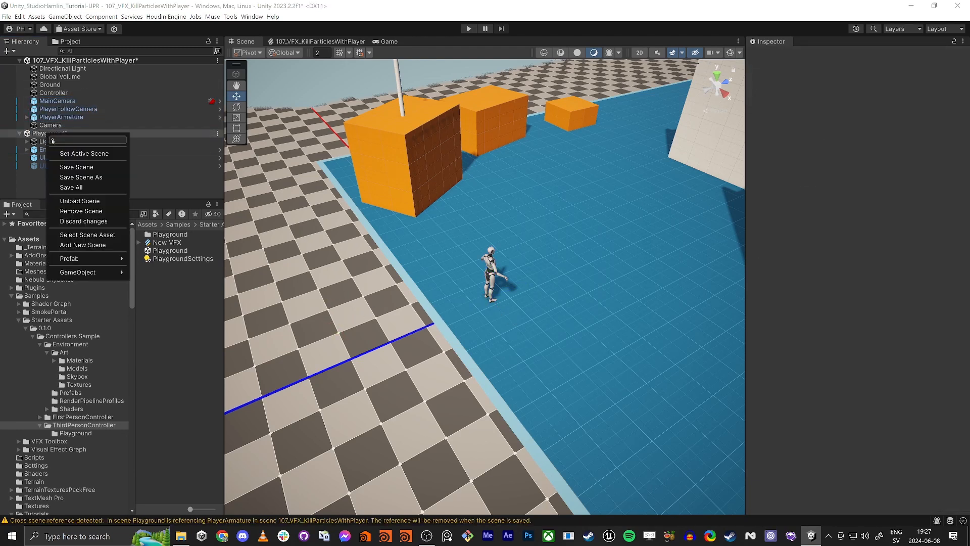
{"action": "left_click", "coordinate": [91, 210]}
{"action": "left_click", "coordinate": [526, 288]}
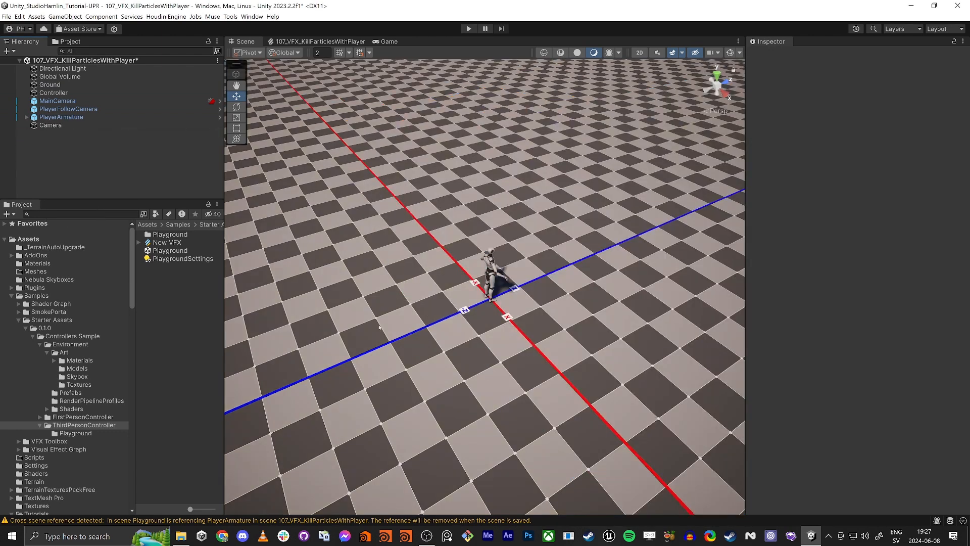
- Delete the Controller object and the old Camera object from the scene
{"action": "left_click", "coordinate": [56, 93]}
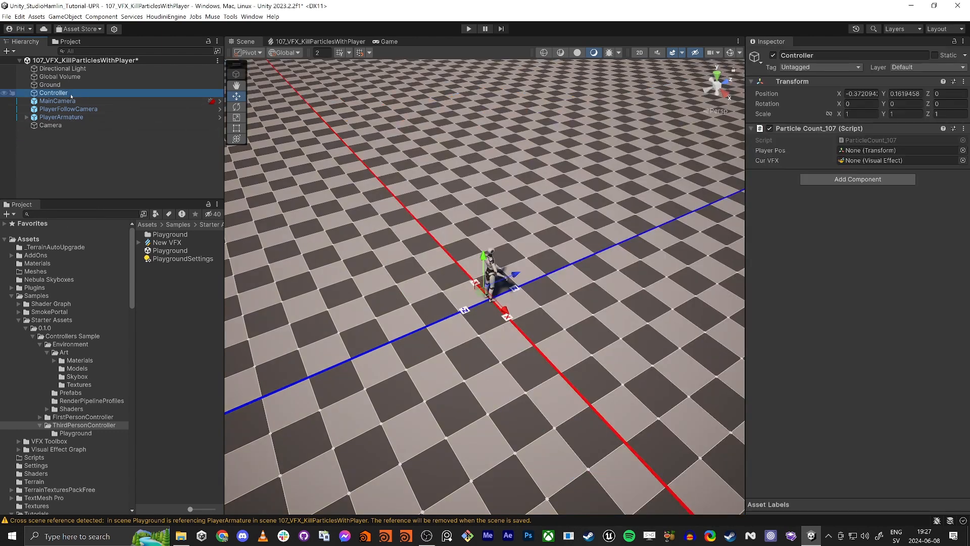
{"action": "key", "text": "Delete"}
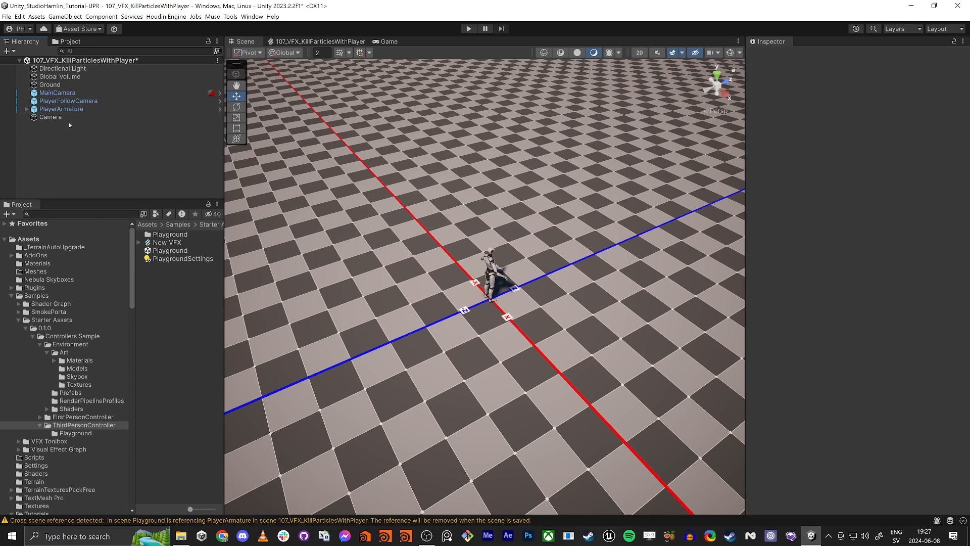
{"action": "left_click", "coordinate": [51, 117]}
{"action": "left_click", "coordinate": [63, 96]}
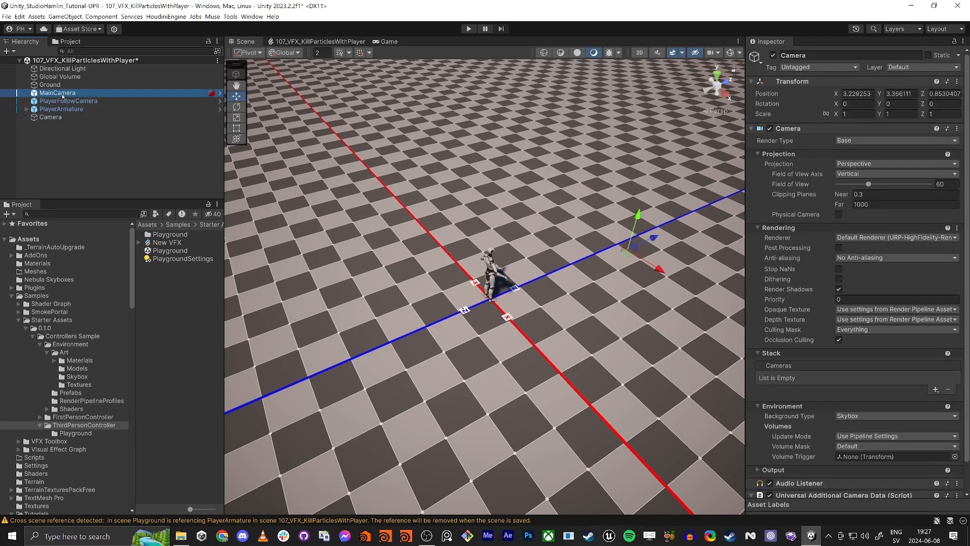
{"action": "left_click", "coordinate": [52, 117]}
{"action": "key", "text": "Delete"}
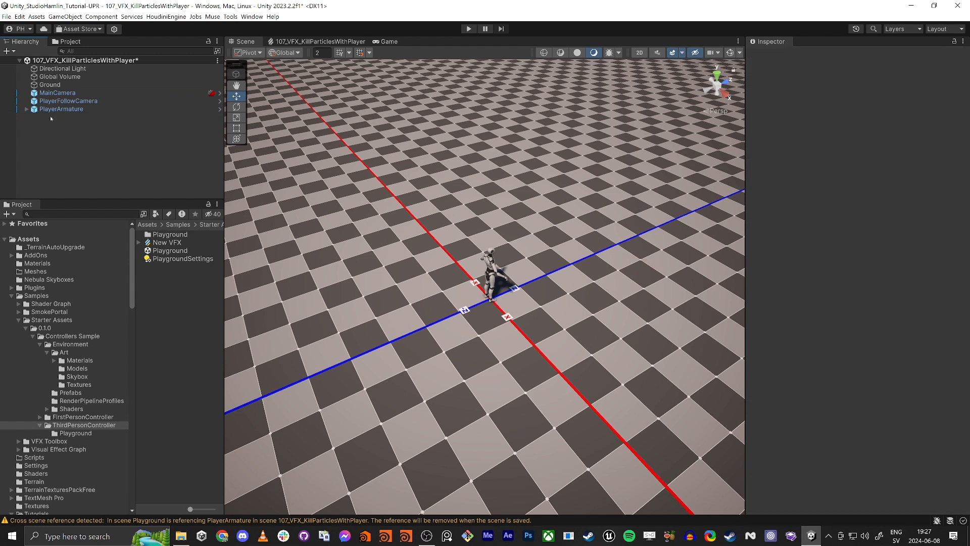
- Create a new Visual Effect Graph asset from the Minimal System template in the 107_VFX_KillParticlesWithPlayer folder
{"action": "right_click_drag", "start_coordinate": [353, 274], "coordinate": [427, 208]}
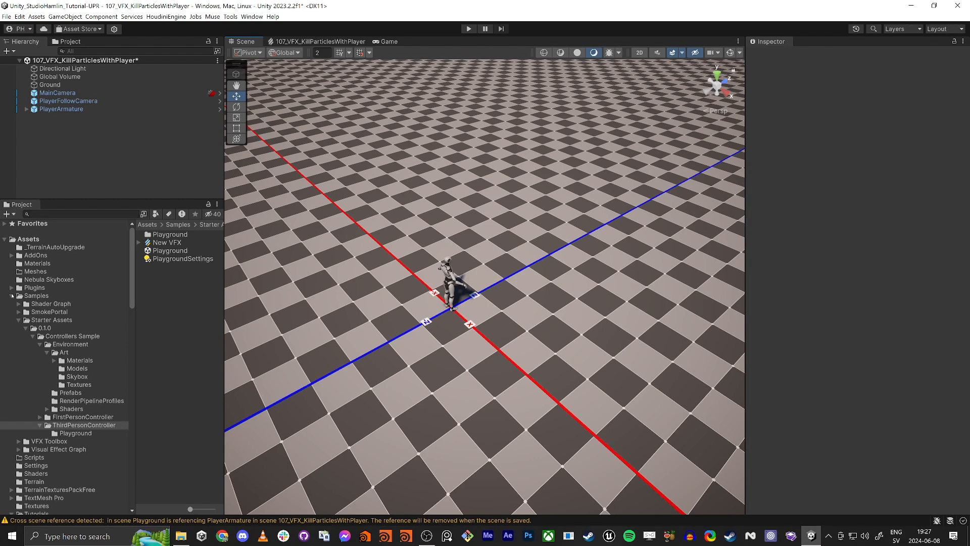
{"action": "left_click", "coordinate": [12, 296]}
{"action": "scroll", "coordinate": [40, 401], "scroll_direction": "down", "scroll_amount": 10}
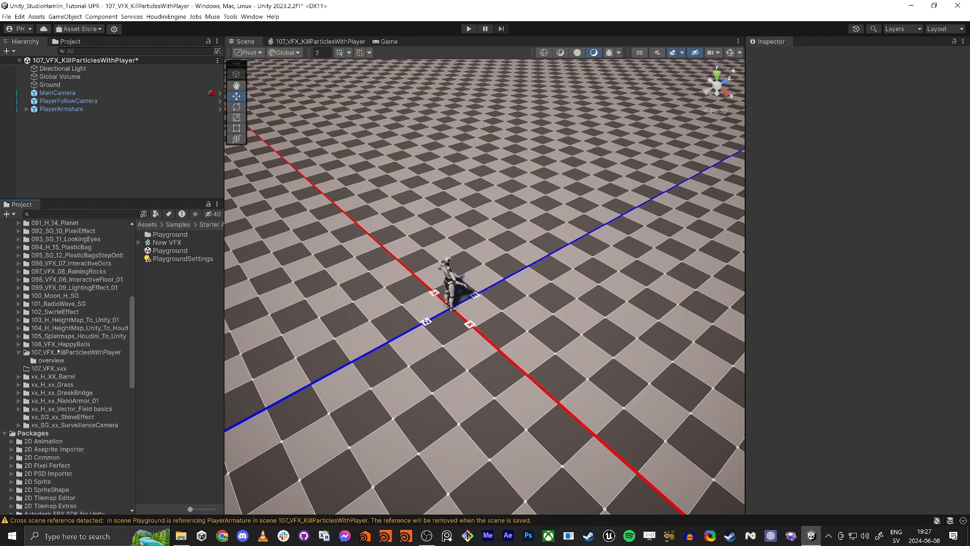
{"action": "left_click", "coordinate": [53, 352]}
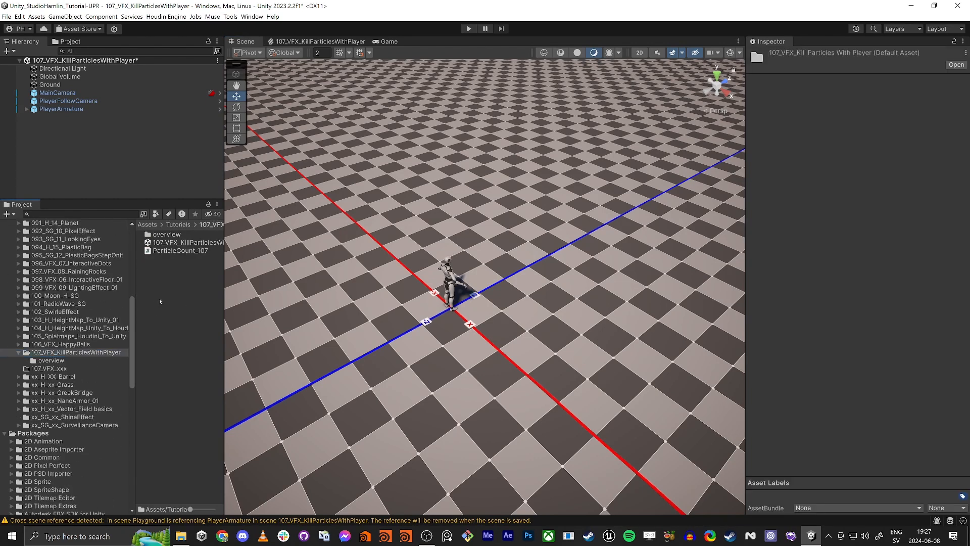
{"action": "right_click", "coordinate": [187, 296]}
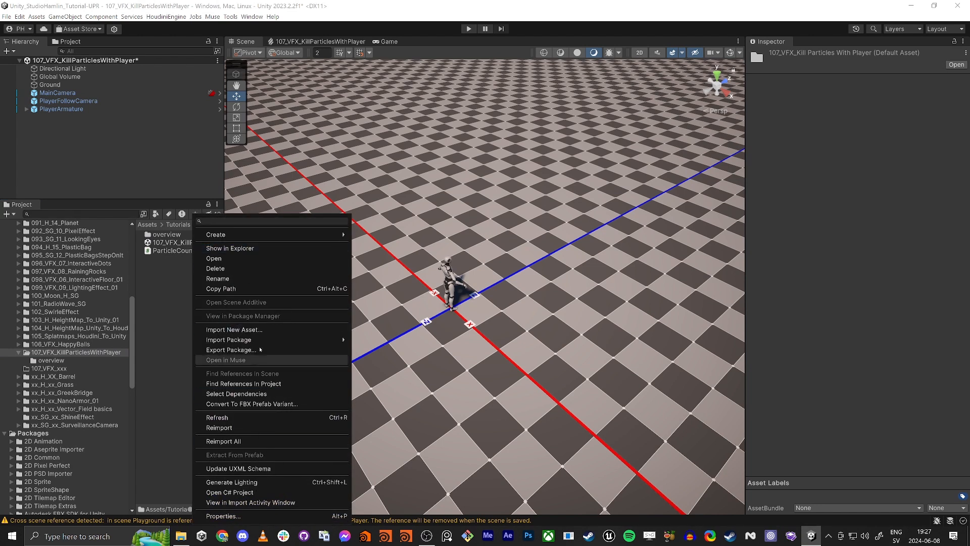
{"action": "mouse_move", "coordinate": [246, 238]}
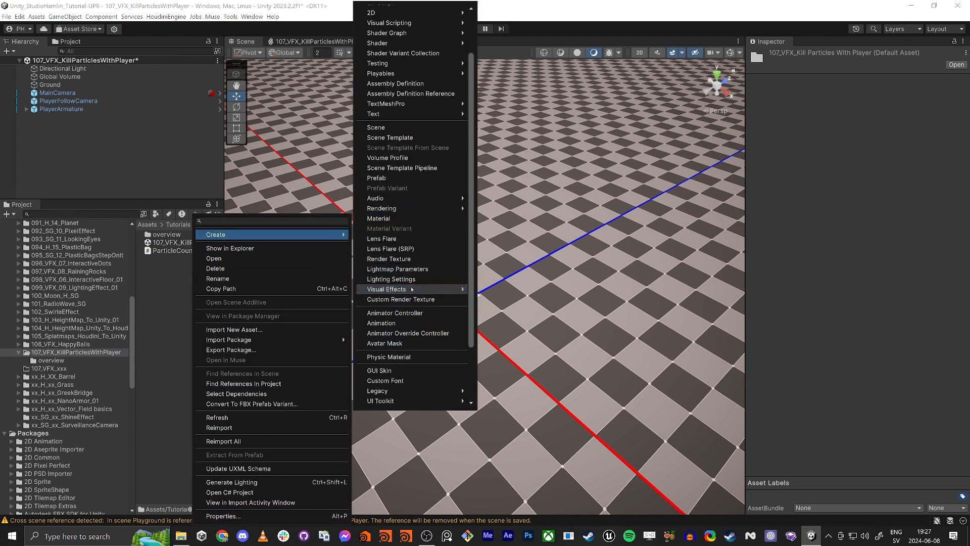
{"action": "mouse_move", "coordinate": [419, 290]}
{"action": "left_click", "coordinate": [507, 294]}
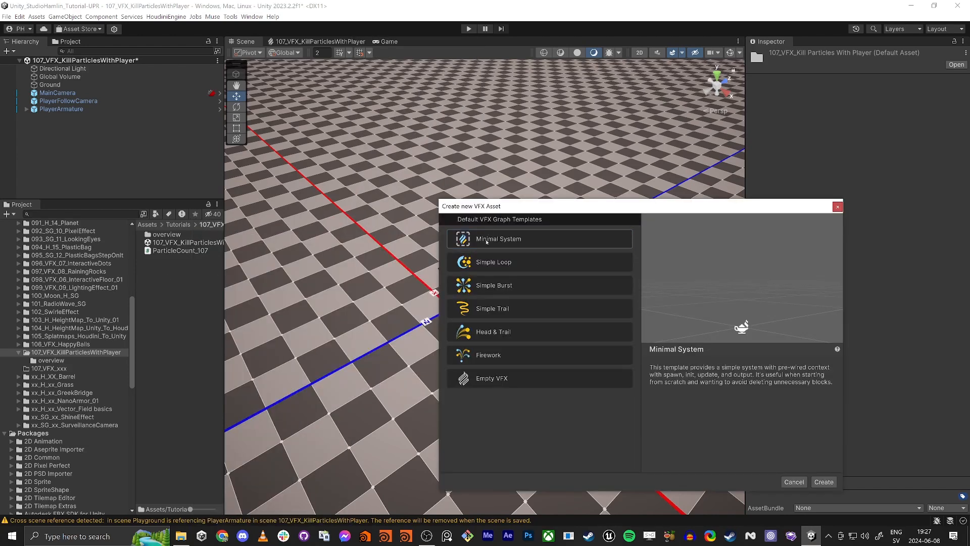
{"action": "left_click", "coordinate": [824, 482]}
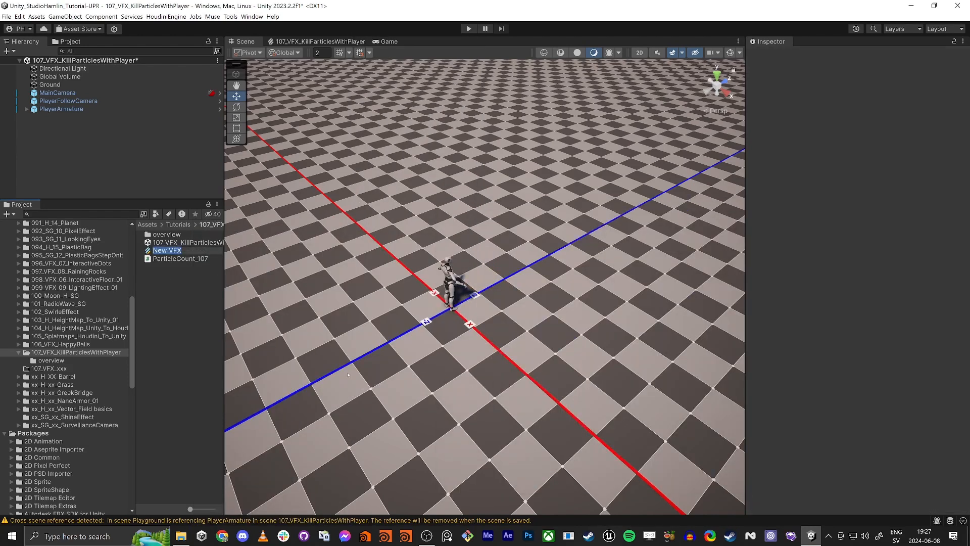
{"action": "key", "text": "Return"}
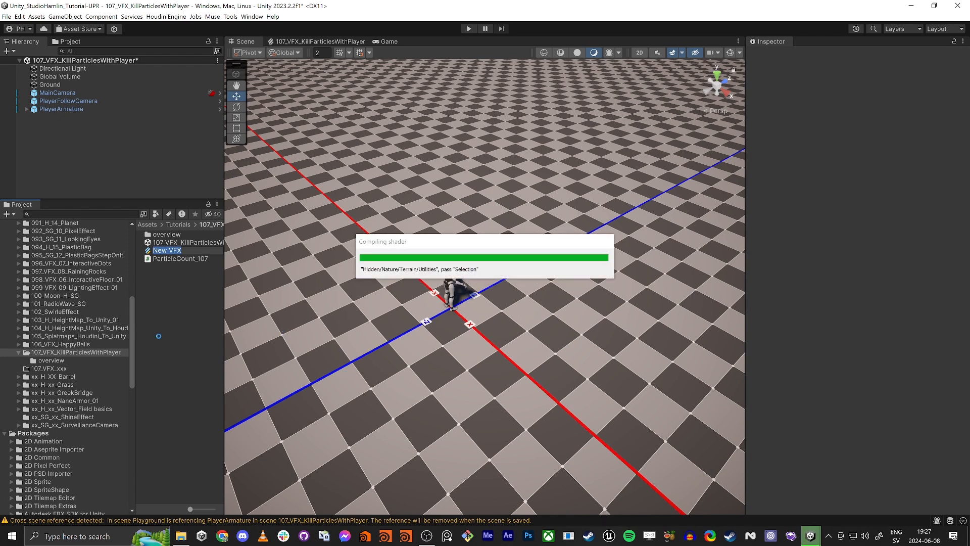
- Rename the new VFX asset to 107_VFX_KillParticlesWithPlayer, matching the scene name, and add it to the scene
{"action": "left_click_drag", "start_coordinate": [225, 312], "coordinate": [326, 312]}
{"action": "left_click", "coordinate": [223, 242]}
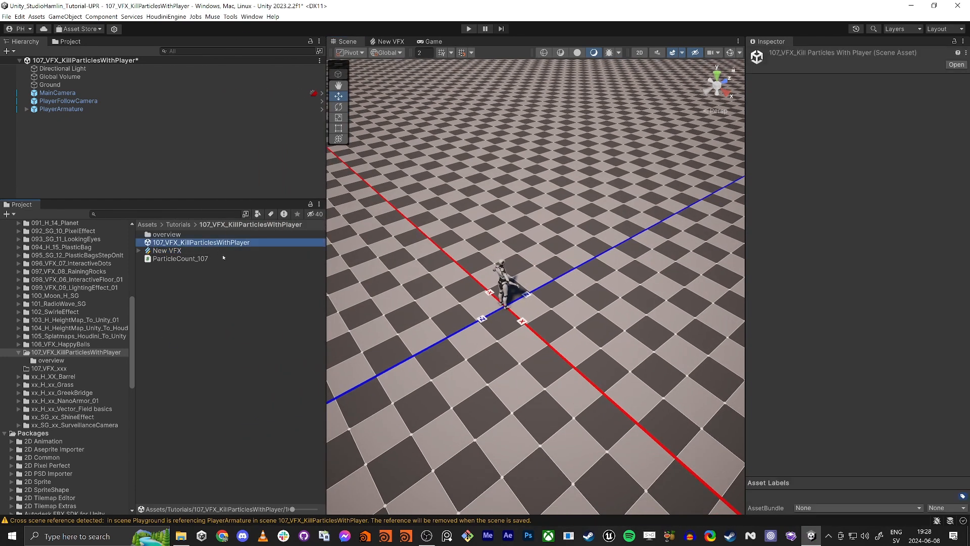
{"action": "key", "text": "F2"}
{"action": "key", "text": "ctrl+c"}
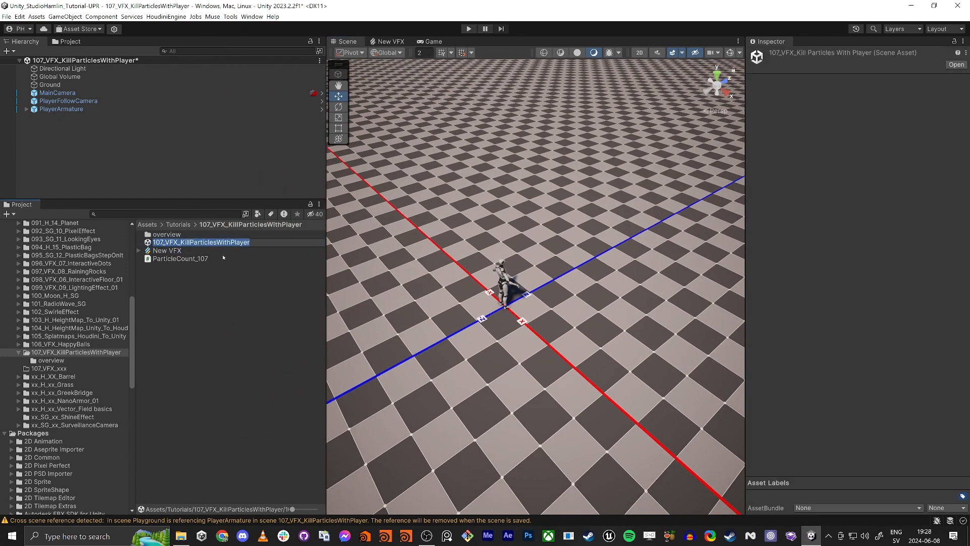
{"action": "key", "text": "Escape"}
{"action": "key", "text": "Down"}
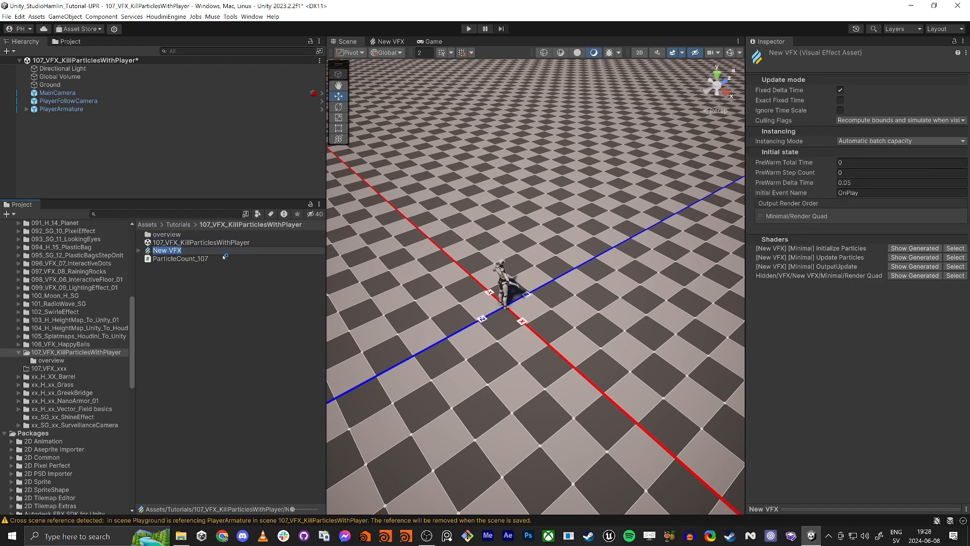
{"action": "key", "text": "ctrl+v"}
{"action": "key", "text": "Return"}
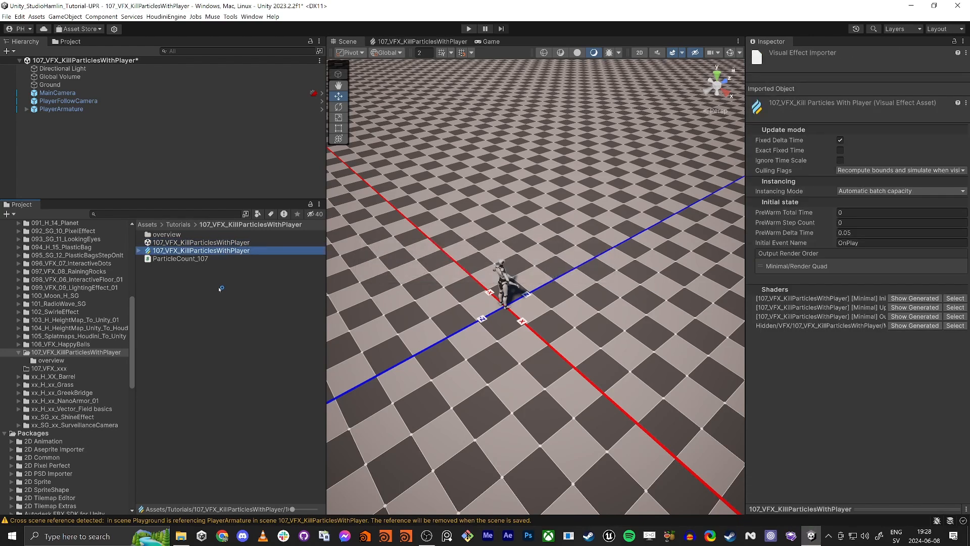
{"action": "left_click_drag", "start_coordinate": [210, 251], "coordinate": [84, 121]}
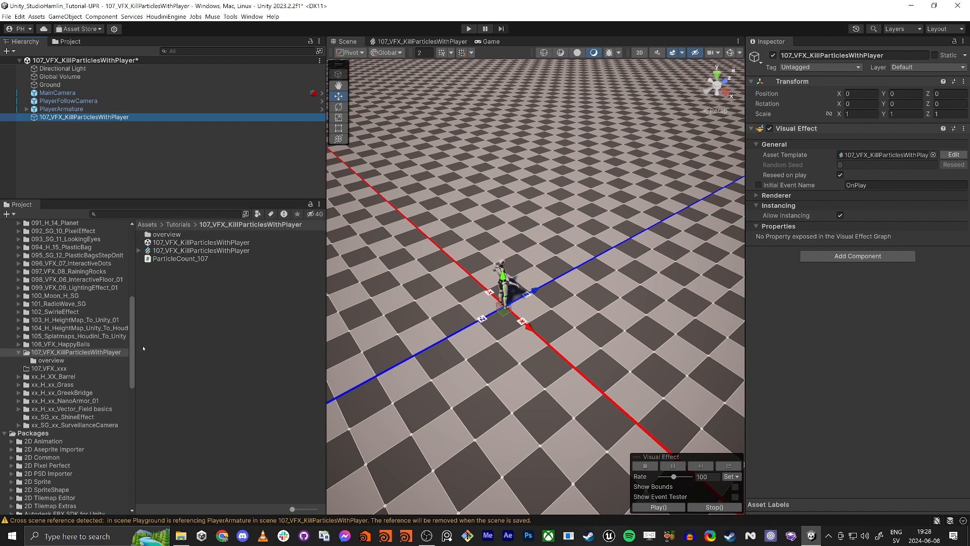
- Create a URP Lit Shader Graph in the 107_VFX_KillParticlesWithPlayer folder and name it 107_VFX_KillParticlesWithPlayer
{"action": "right_click", "coordinate": [175, 348]}
{"action": "mouse_move", "coordinate": [242, 235]}
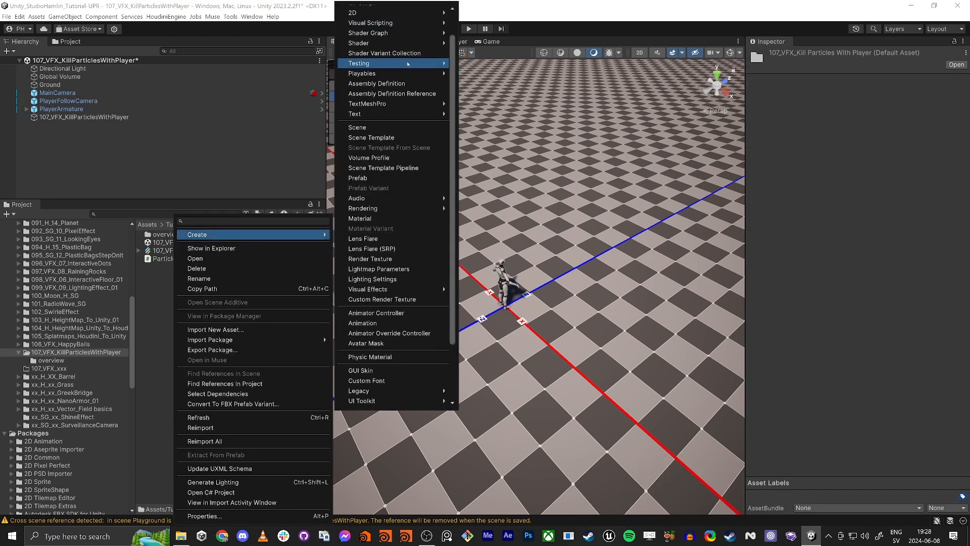
{"action": "scroll", "coordinate": [407, 58], "scroll_direction": "up", "scroll_amount": 3}
{"action": "mouse_move", "coordinate": [405, 87]}
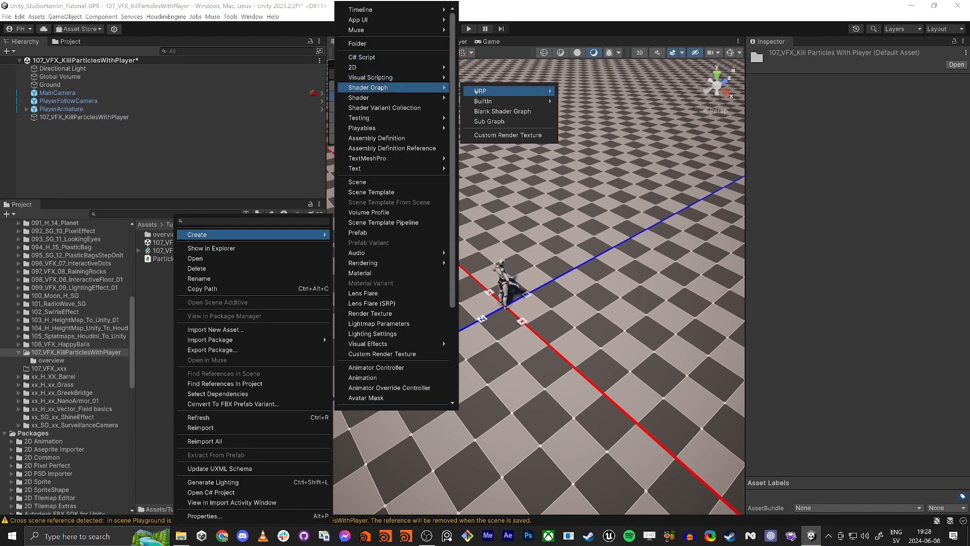
{"action": "mouse_move", "coordinate": [476, 91]}
{"action": "left_click", "coordinate": [597, 95]}
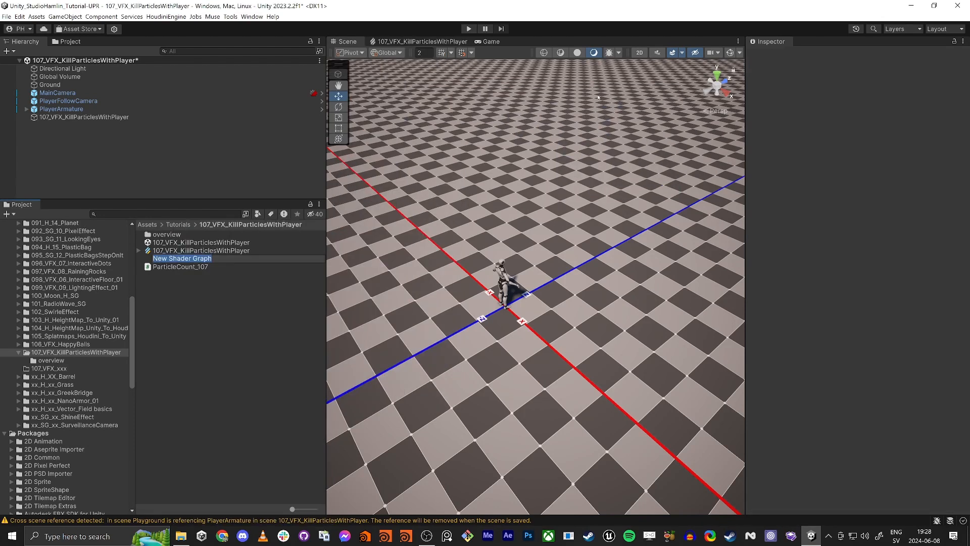
{"action": "key", "text": "ctrl+v"}
{"action": "key", "text": "Return"}
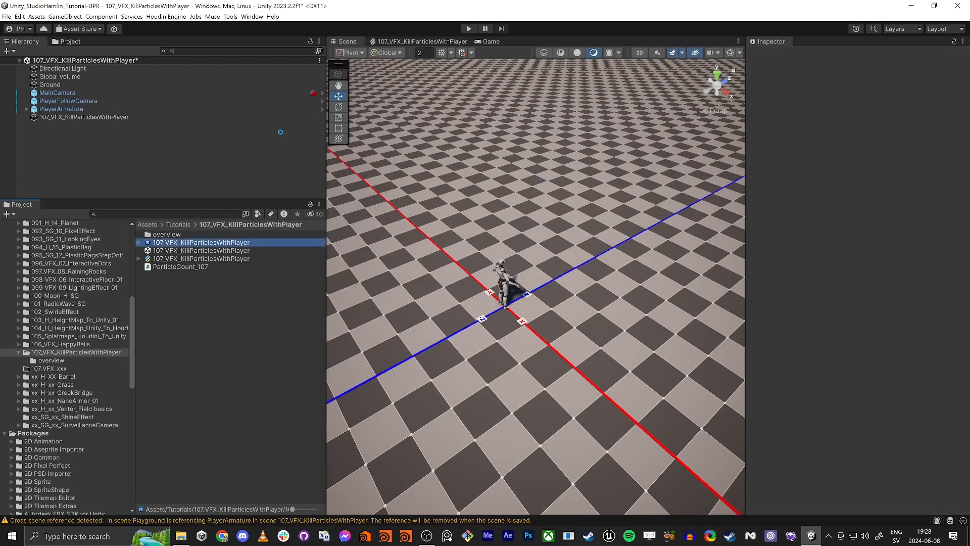
- Open the new shader graph and add a Color property named Color to its blackboard
{"action": "double_click", "coordinate": [259, 244]}
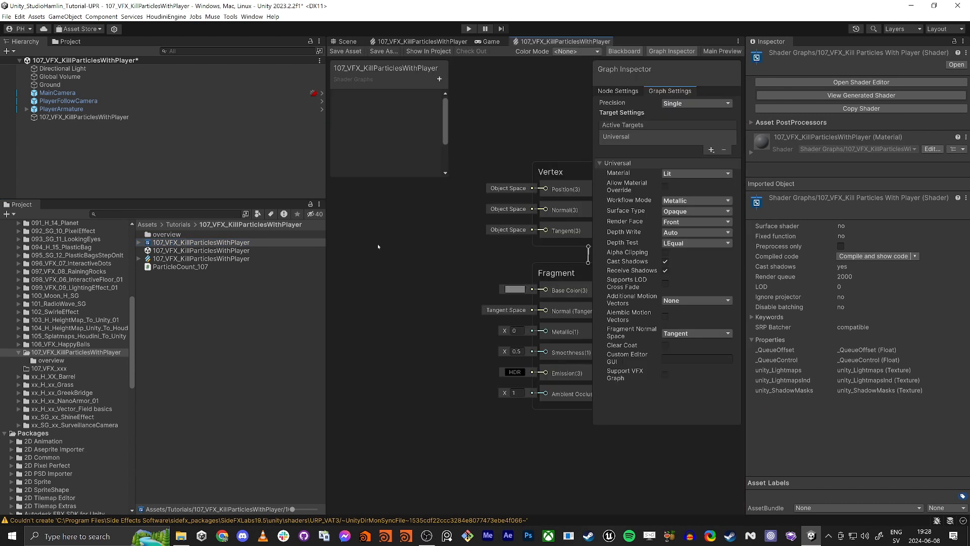
{"action": "key", "text": "shift+space"}
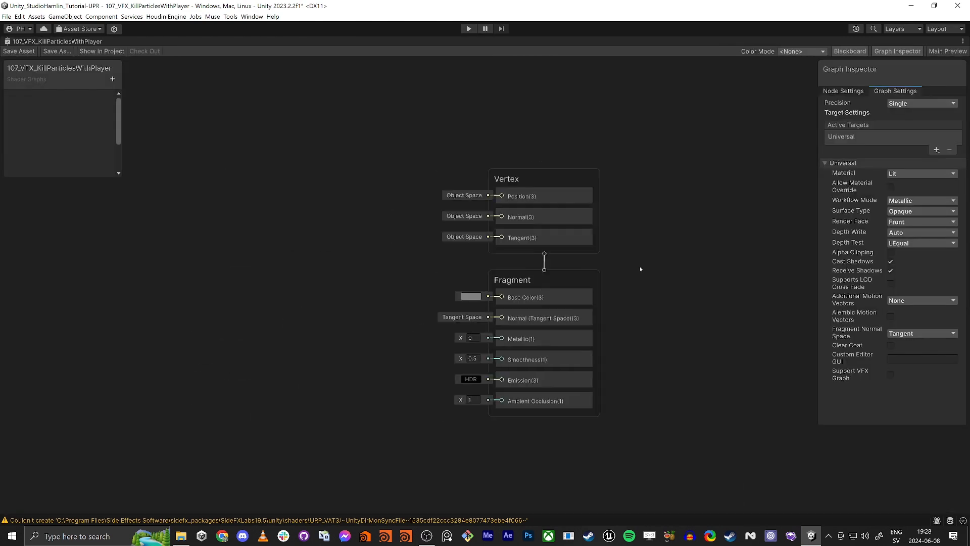
{"action": "left_click", "coordinate": [113, 79]}
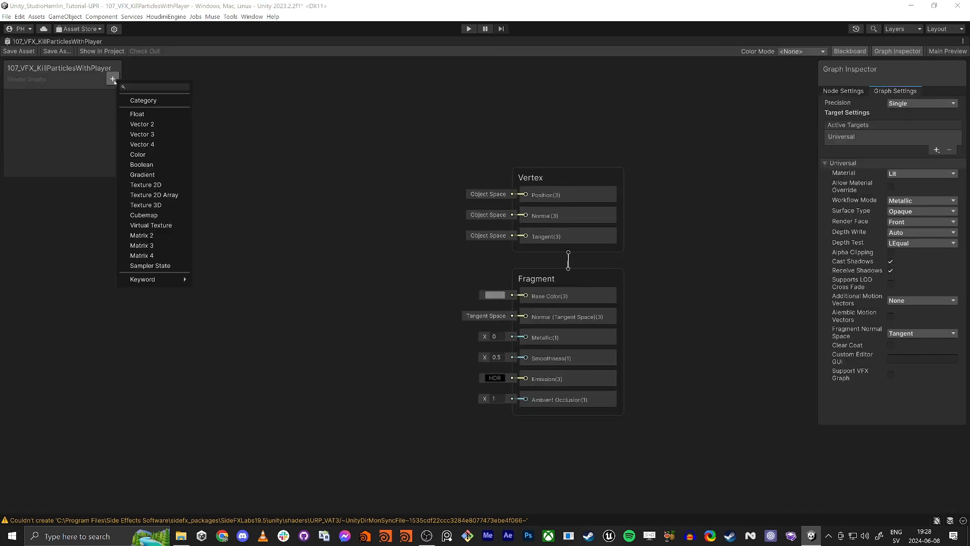
{"action": "left_click", "coordinate": [139, 155]}
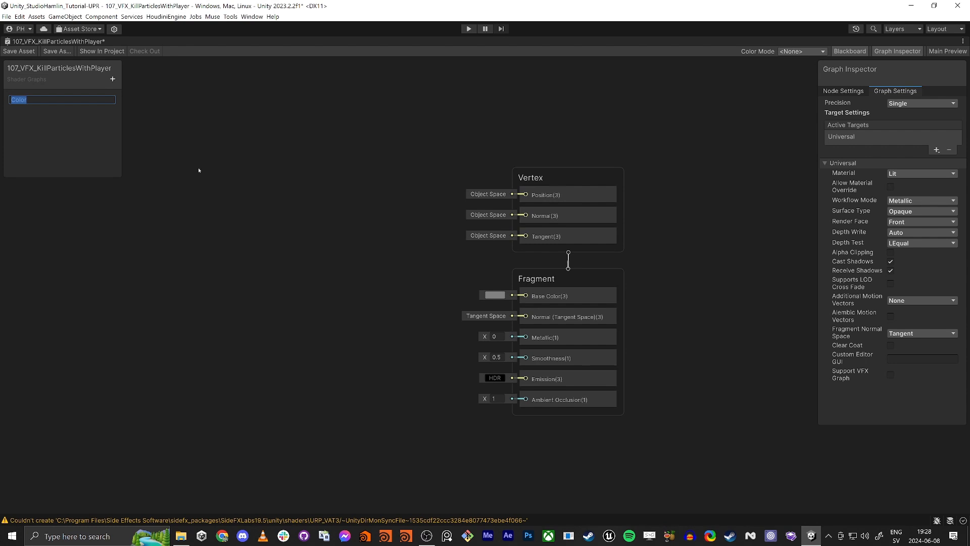
{"action": "key", "text": "Return"}
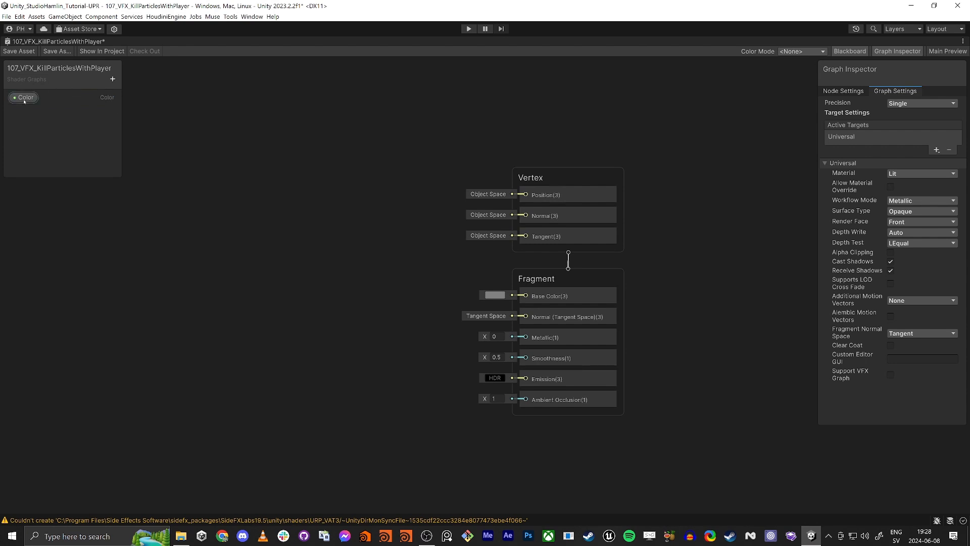
- Connect the Color property to the Fragment Base Color input and set Smoothness to 0.1
{"action": "left_click_drag", "start_coordinate": [512, 295], "coordinate": [432, 300]}
{"action": "left_click_drag", "start_coordinate": [414, 303], "coordinate": [381, 287]}
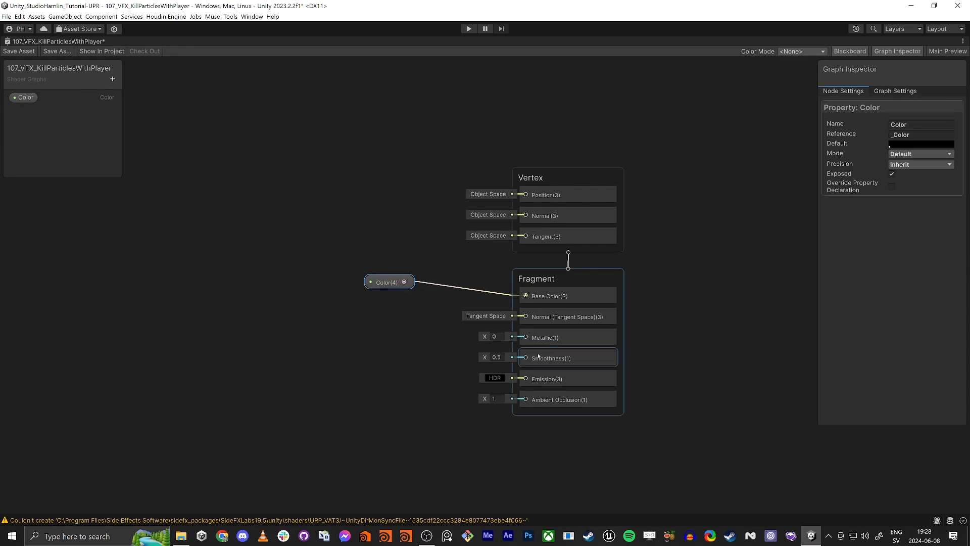
{"action": "left_click", "coordinate": [501, 356]}
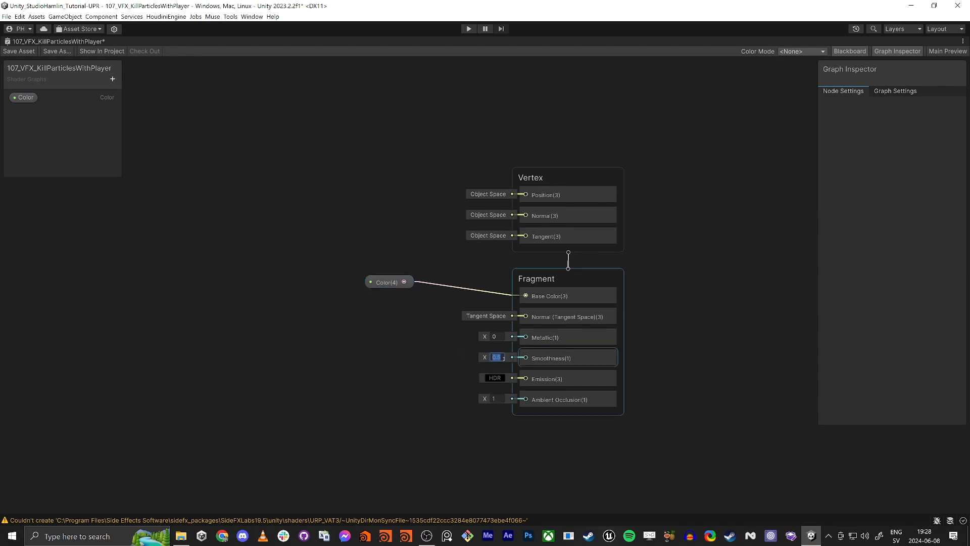
{"action": "type", "text": "0.1"}
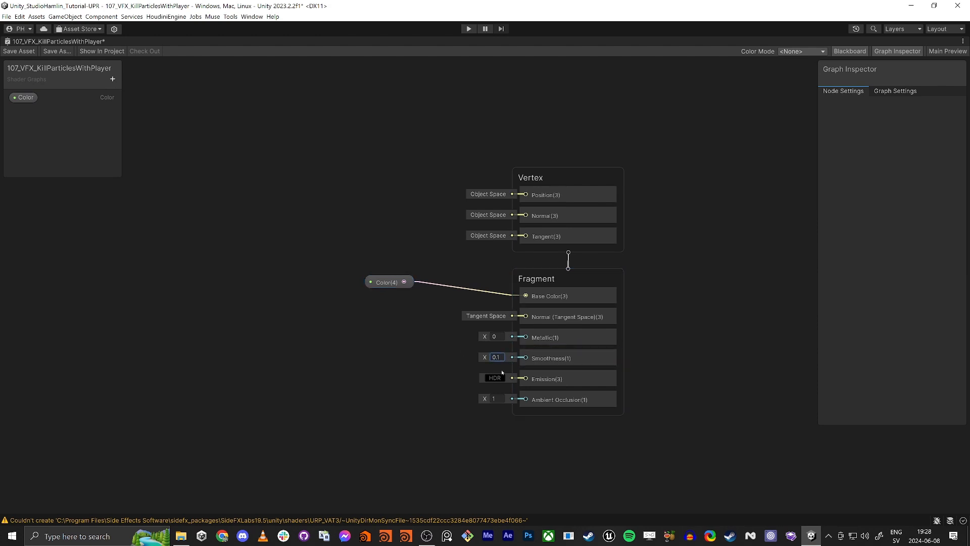
- Enable Support VFX Graph in the graph settings and save the shader graph asset
{"action": "middle_click_drag", "start_coordinate": [744, 218], "coordinate": [660, 271]}
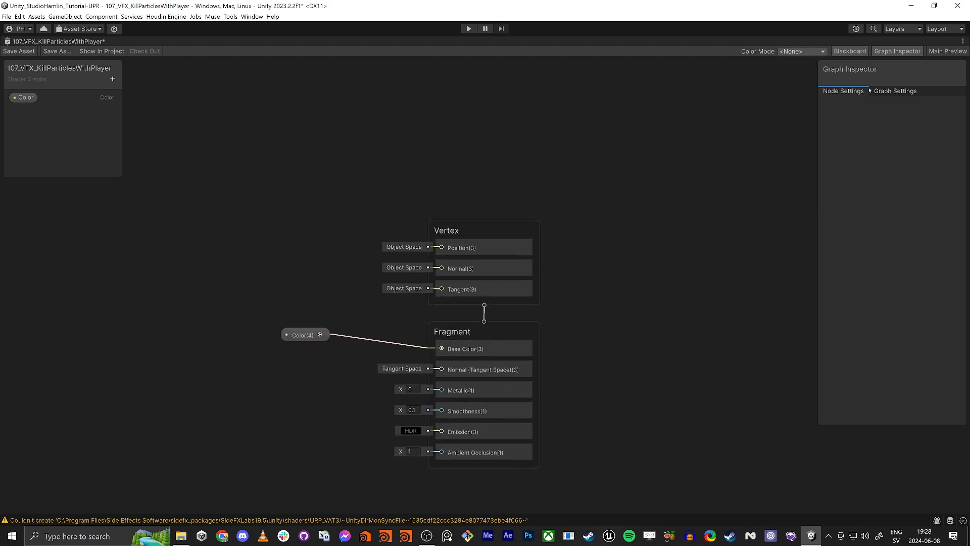
{"action": "left_click", "coordinate": [902, 92]}
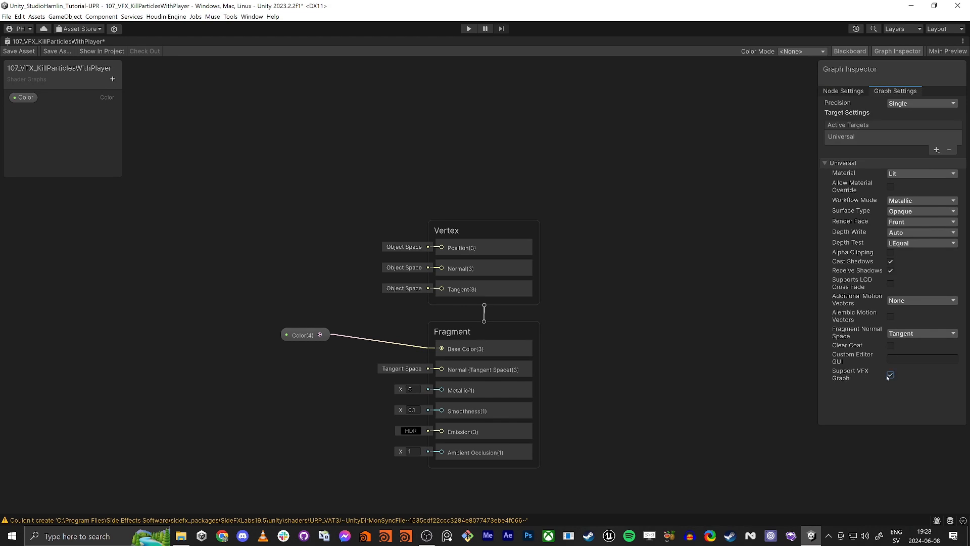
{"action": "left_click", "coordinate": [19, 51]}
{"action": "key", "text": "shift+space"}
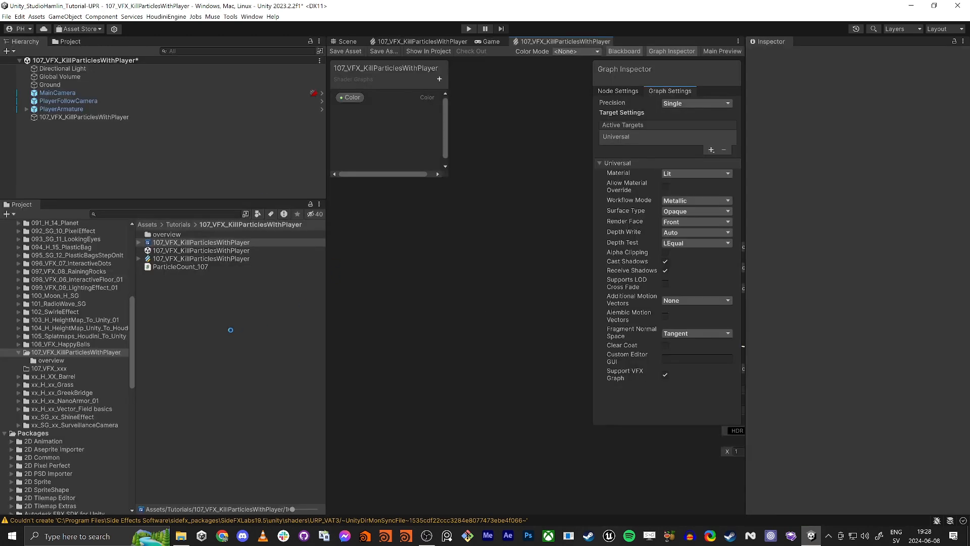
- Inspect the shader graph's sub-assets and close the Shader Graph and Visual Effect Graph editor tabs
{"action": "left_click", "coordinate": [140, 243]}
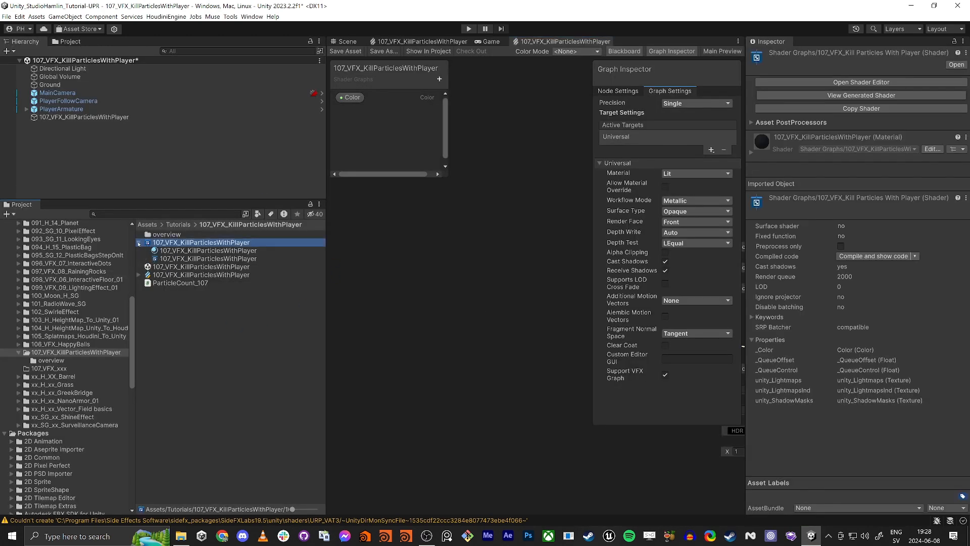
{"action": "left_click", "coordinate": [166, 259]}
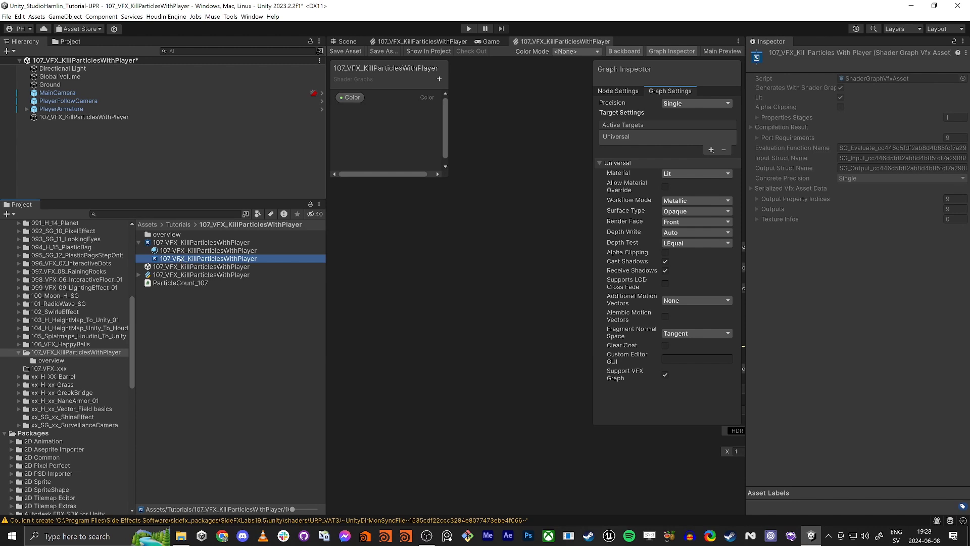
{"action": "middle_click", "coordinate": [554, 42]}
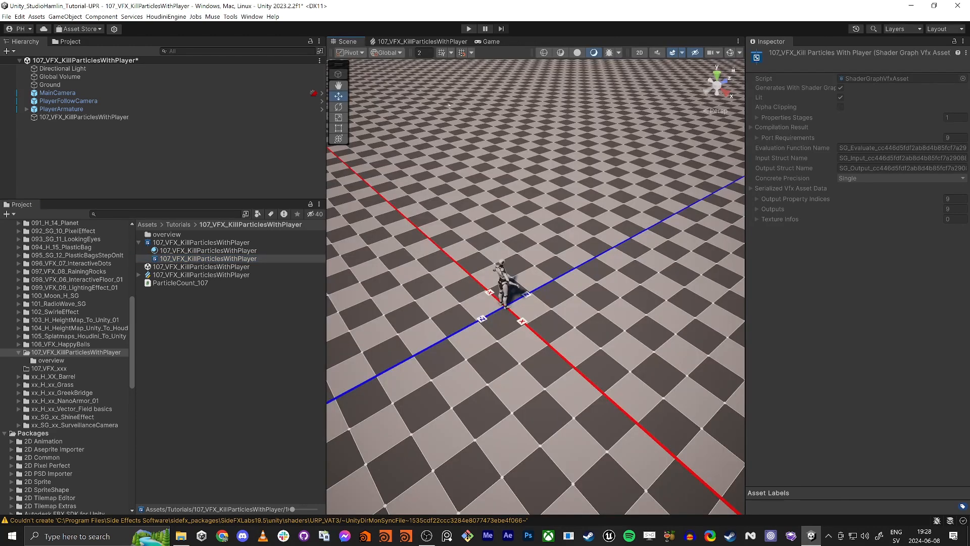
{"action": "left_click", "coordinate": [410, 41]}
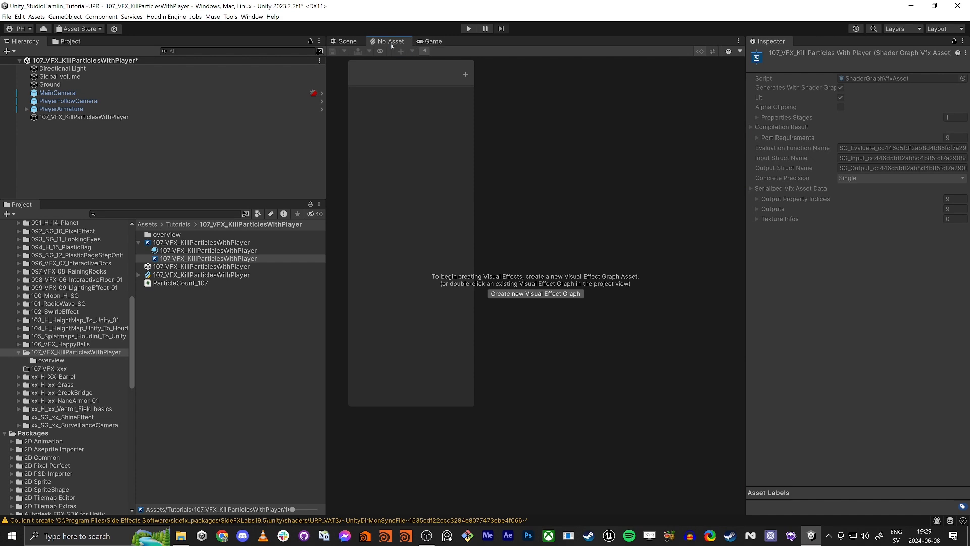
{"action": "middle_click", "coordinate": [391, 44]}
{"action": "middle_click_drag", "start_coordinate": [417, 178], "coordinate": [454, 157]}
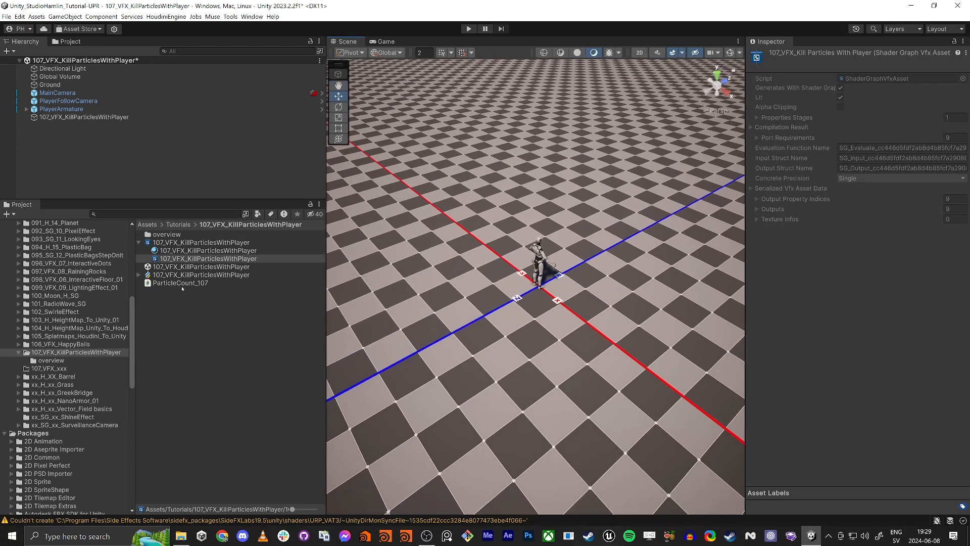
{"action": "left_click", "coordinate": [140, 243]}
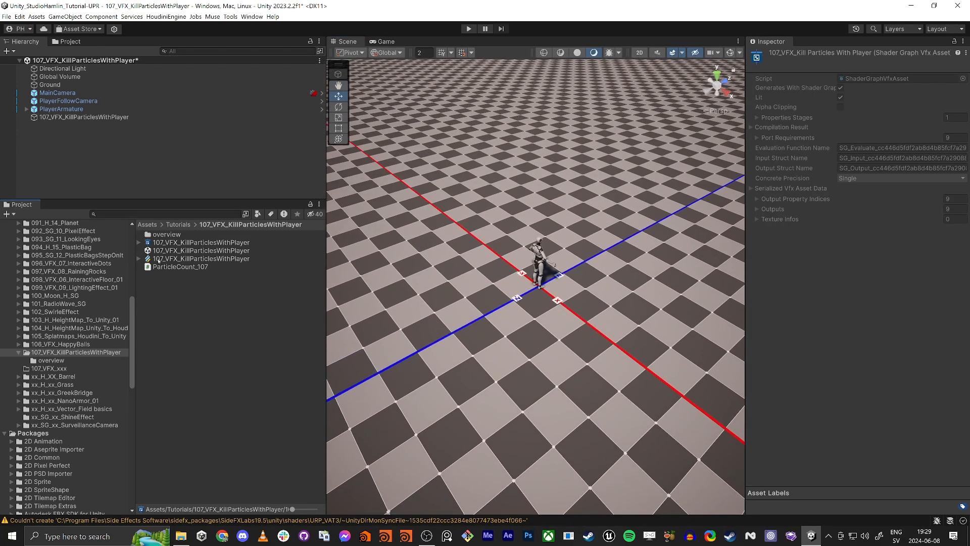
{"action": "left_click", "coordinate": [187, 291]}
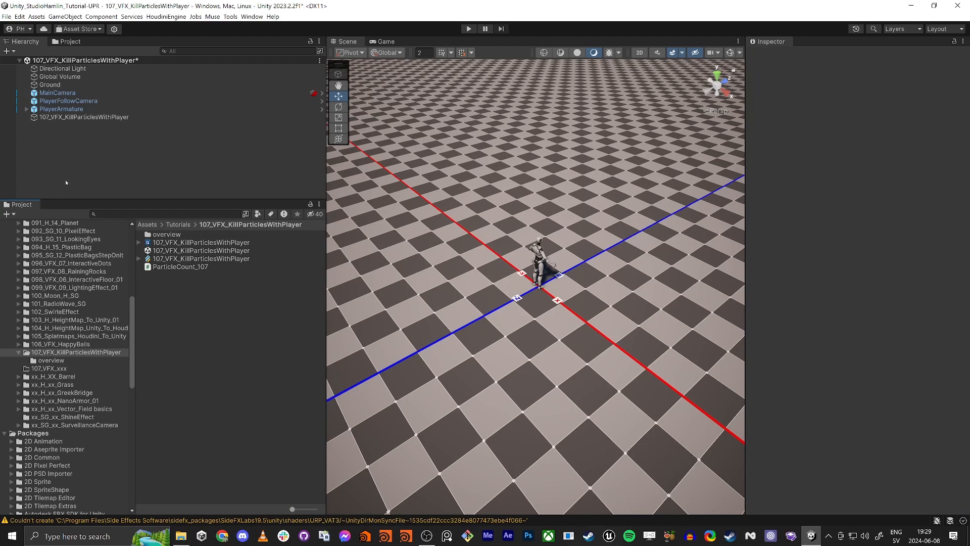
- Create an empty GameObject in the scene hierarchy and name it Controller
{"action": "right_click", "coordinate": [84, 162]}
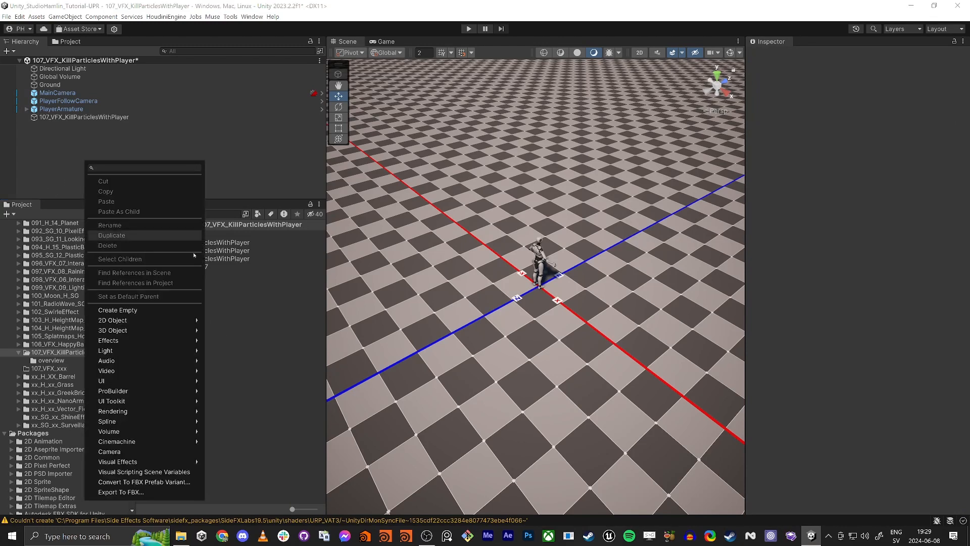
{"action": "left_click", "coordinate": [152, 310]}
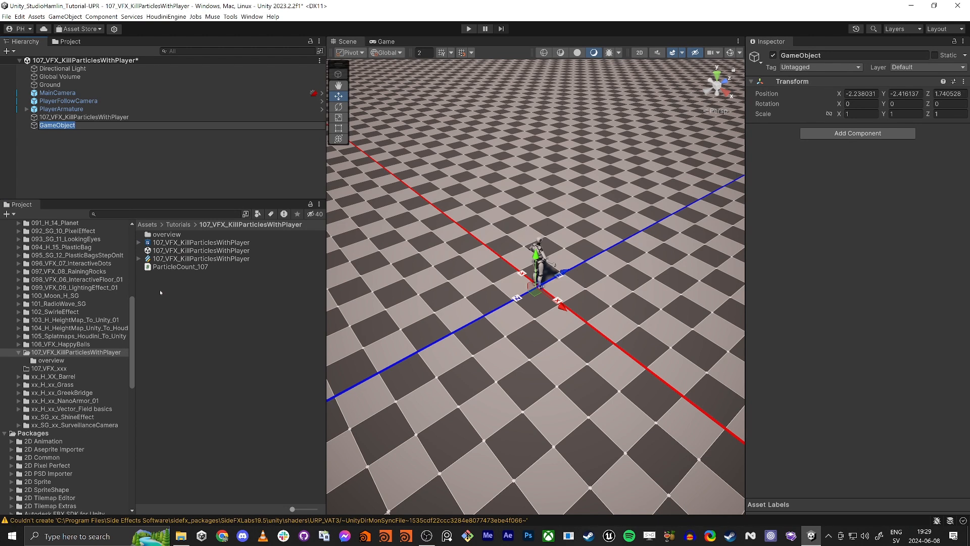
{"action": "type", "text": "Controller"}
{"action": "key", "text": "Return"}
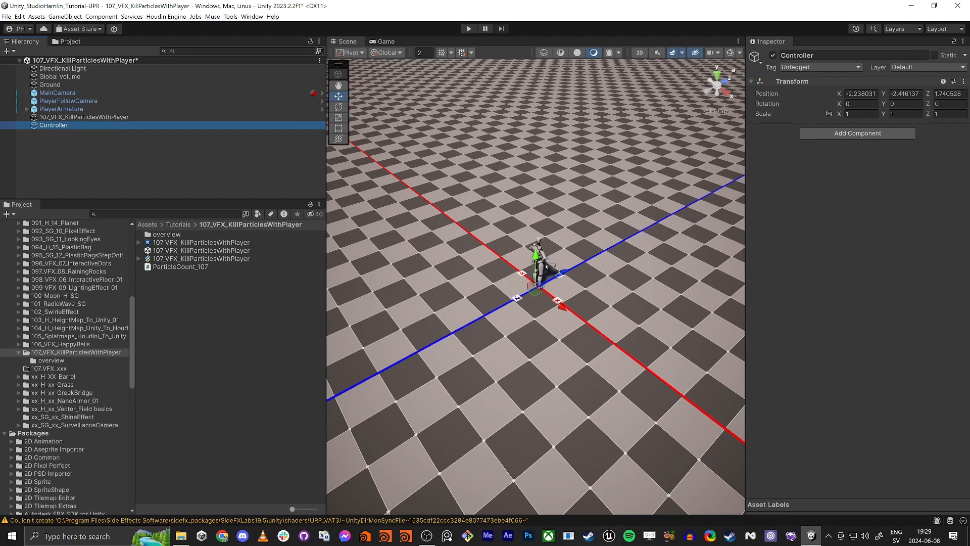
- Open the ParticleCount_107 script and delete the TMPro using line and the commented ExecuteInEditMode line
{"action": "left_click", "coordinate": [176, 268]}
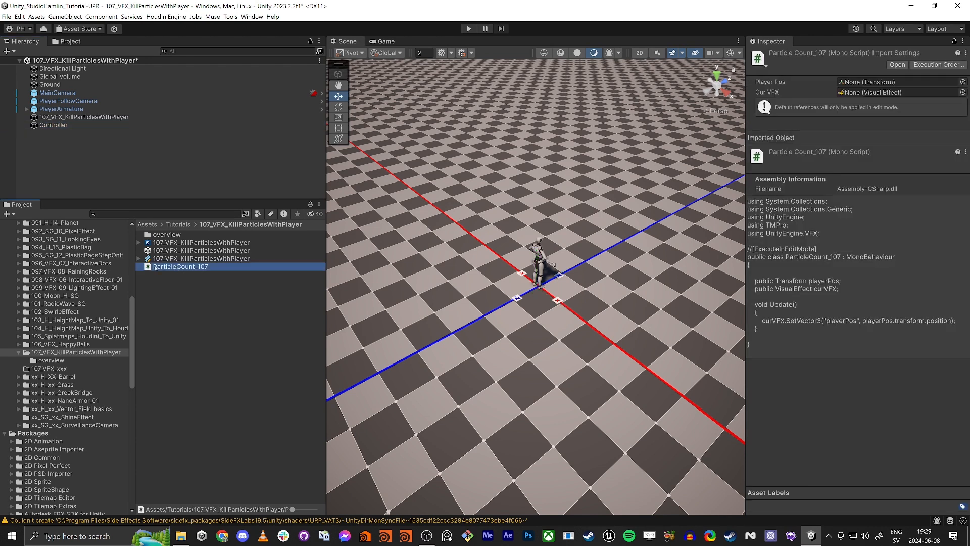
{"action": "double_click", "coordinate": [167, 268]}
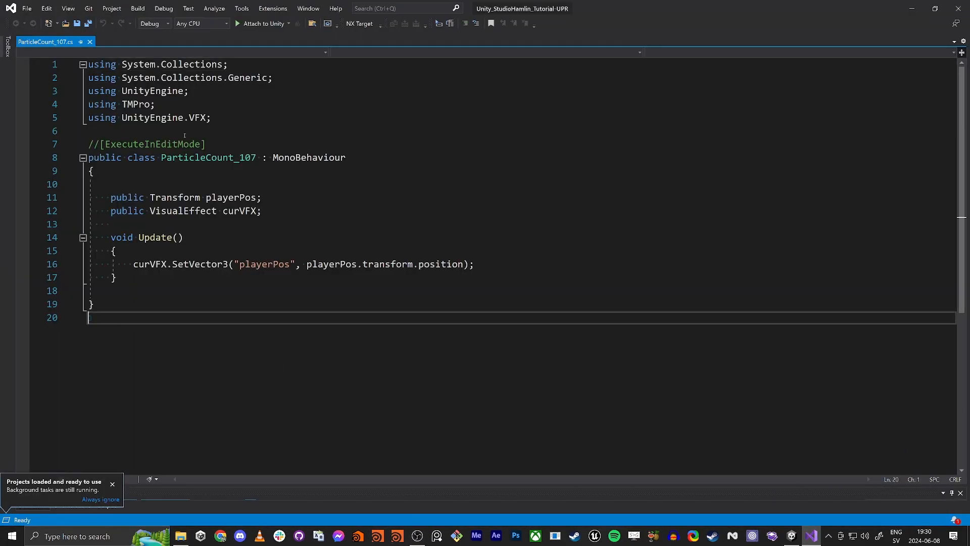
{"action": "double_click", "coordinate": [134, 105]}
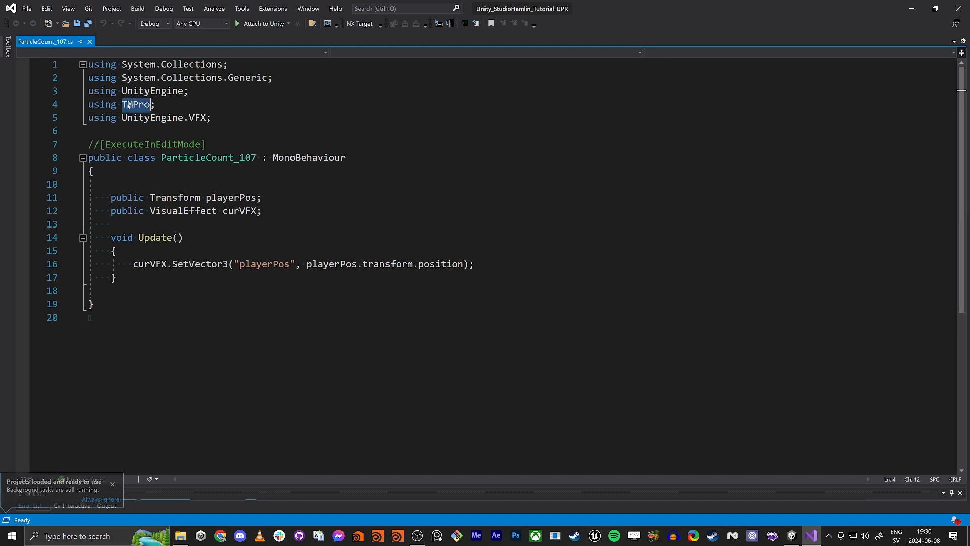
{"action": "triple_click", "coordinate": [137, 105]}
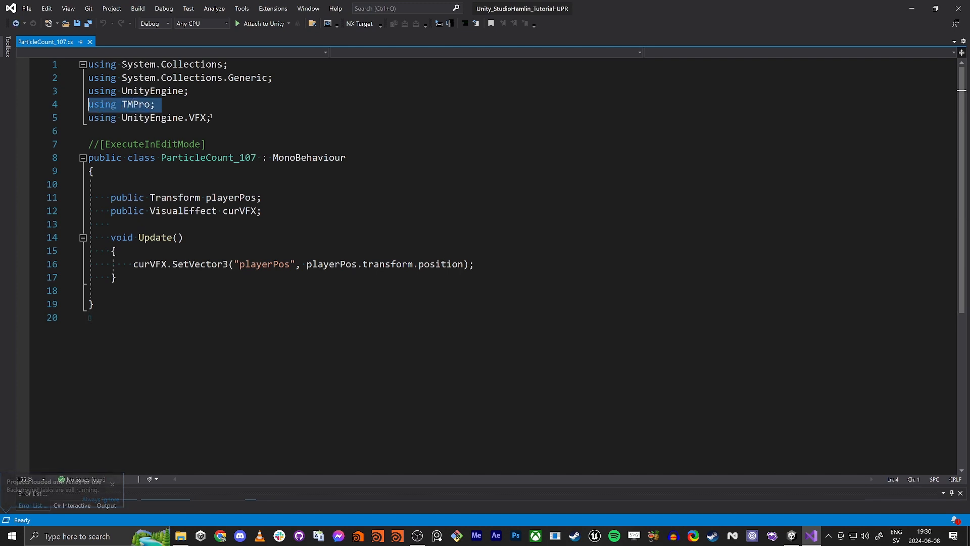
{"action": "key", "text": "Delete"}
{"action": "triple_click", "coordinate": [97, 134]}
{"action": "key", "text": "Delete"}
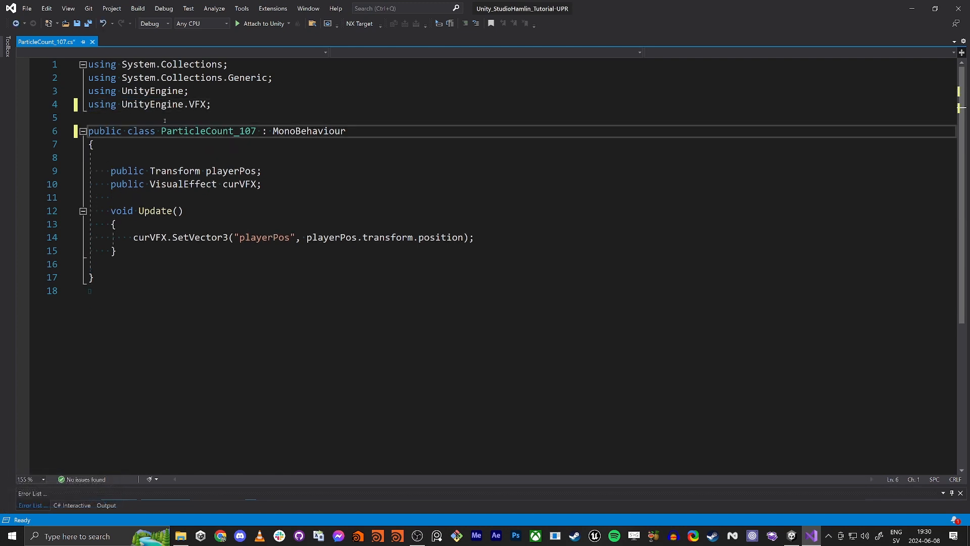
- Review the script's VFX using statement, its public fields and the SetVector3 call in Update
{"action": "triple_click", "coordinate": [112, 105]}
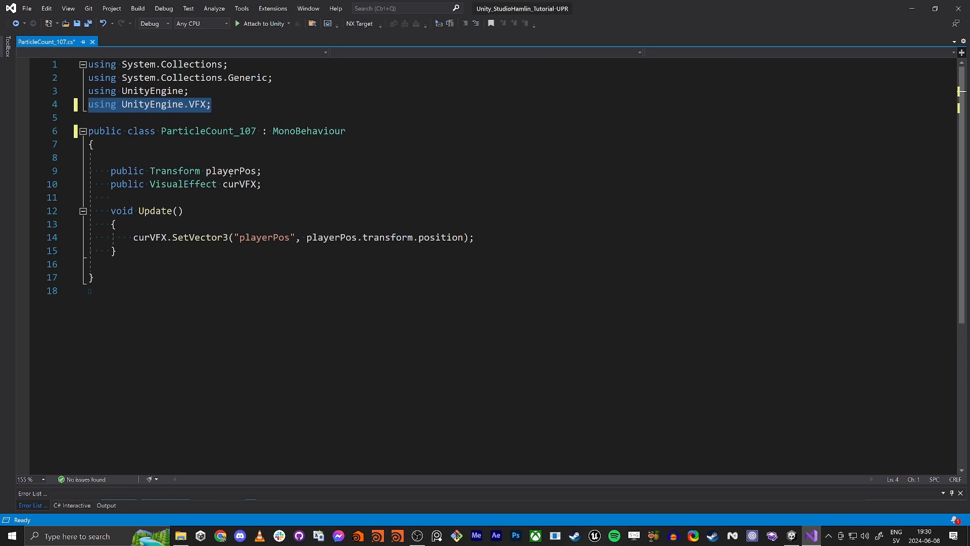
{"action": "double_click", "coordinate": [231, 172]}
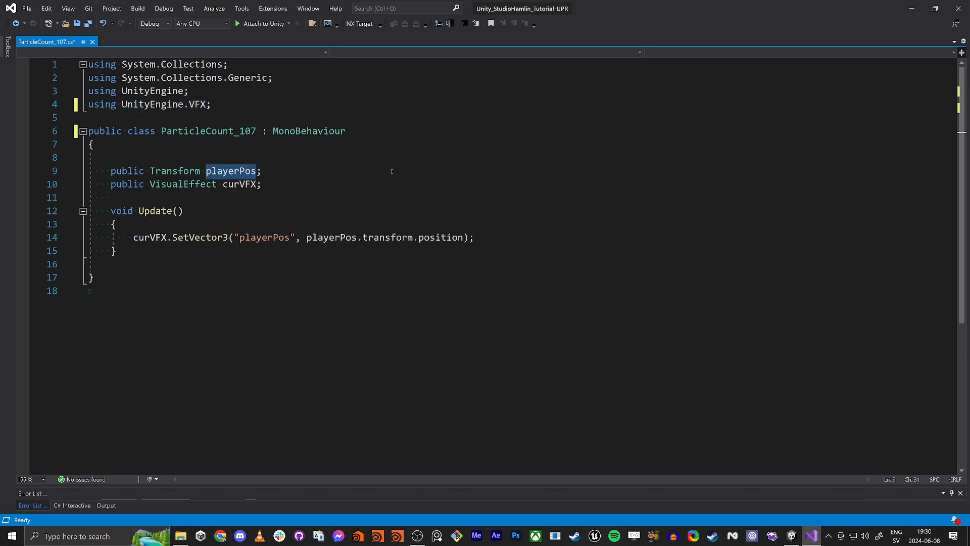
{"action": "double_click", "coordinate": [239, 185]}
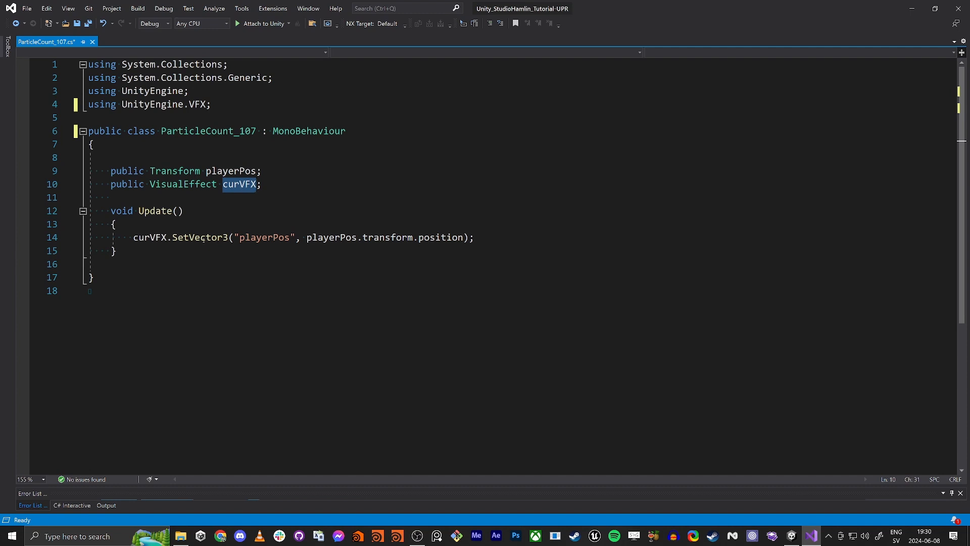
{"action": "left_click", "coordinate": [205, 237]}
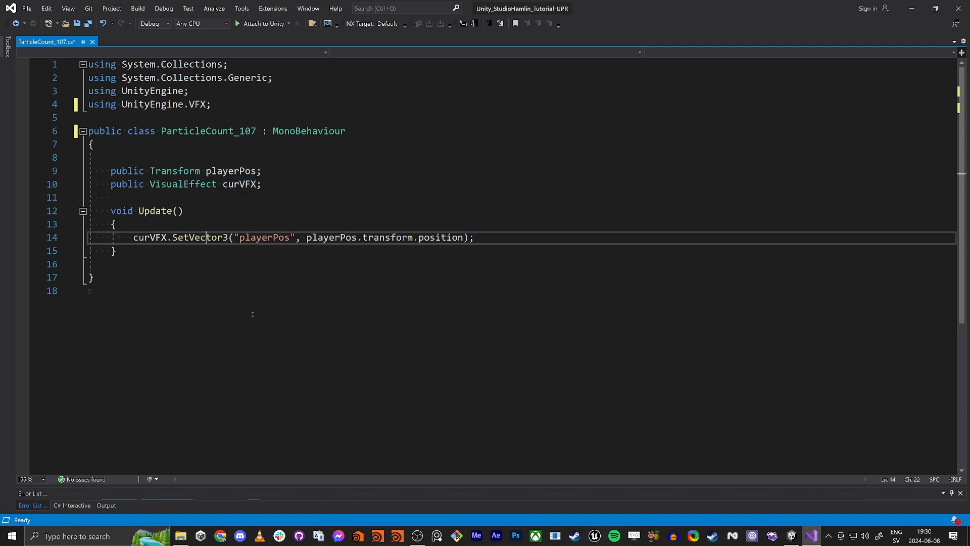
{"action": "left_click_drag", "start_coordinate": [465, 238], "coordinate": [307, 238]}
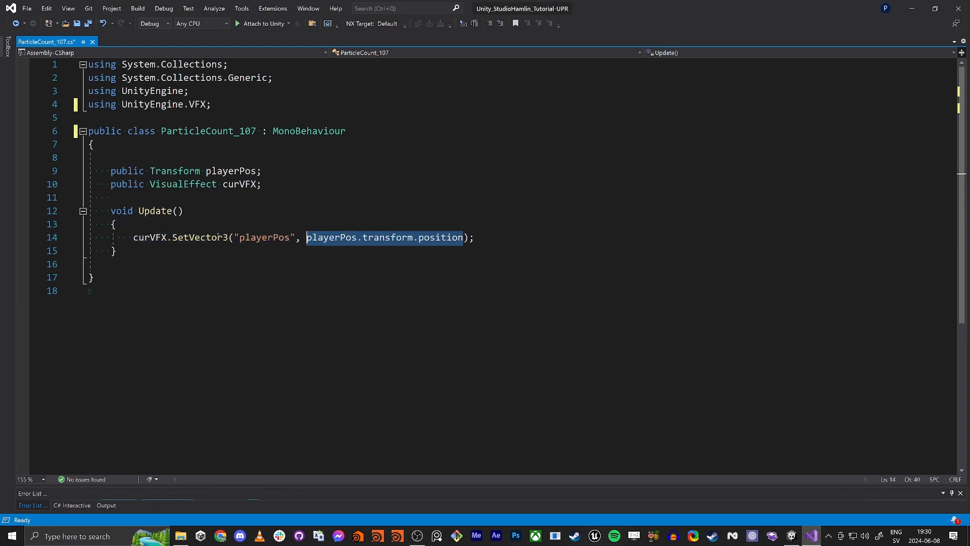
- Select the playerPos property name in the SetVector3 call and return to the Unity editor
{"action": "double_click", "coordinate": [265, 238]}
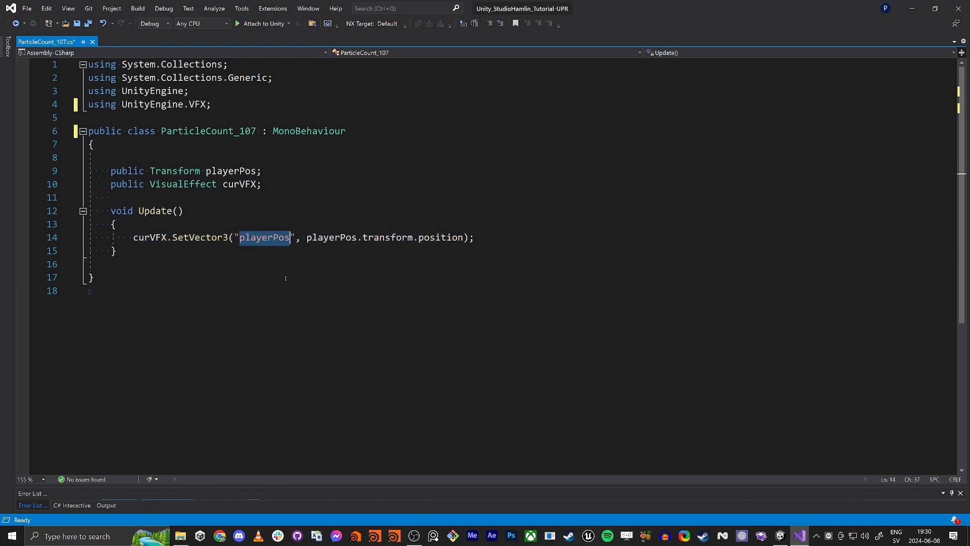
{"action": "left_click", "coordinate": [309, 334]}
{"action": "double_click", "coordinate": [265, 238]}
{"action": "left_click", "coordinate": [246, 334]}
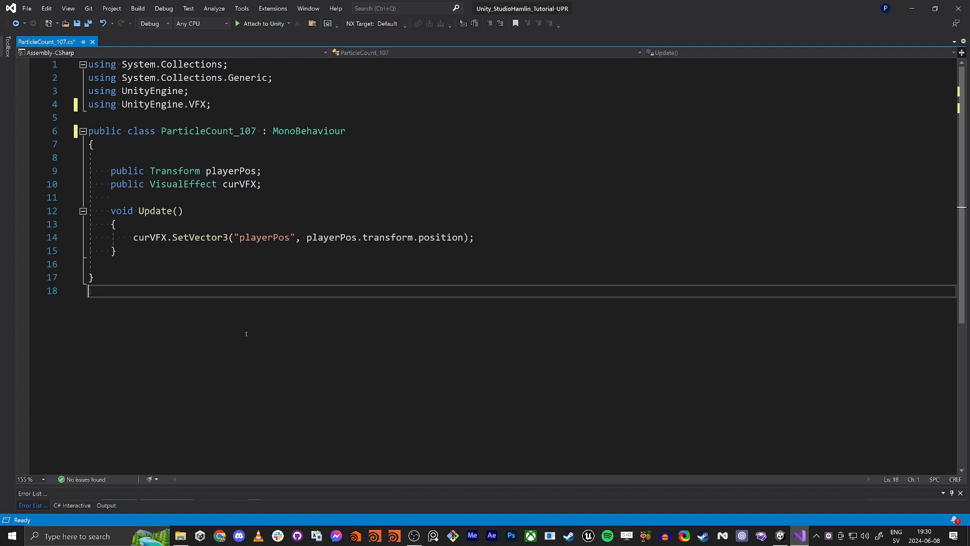
{"action": "left_click", "coordinate": [912, 8]}
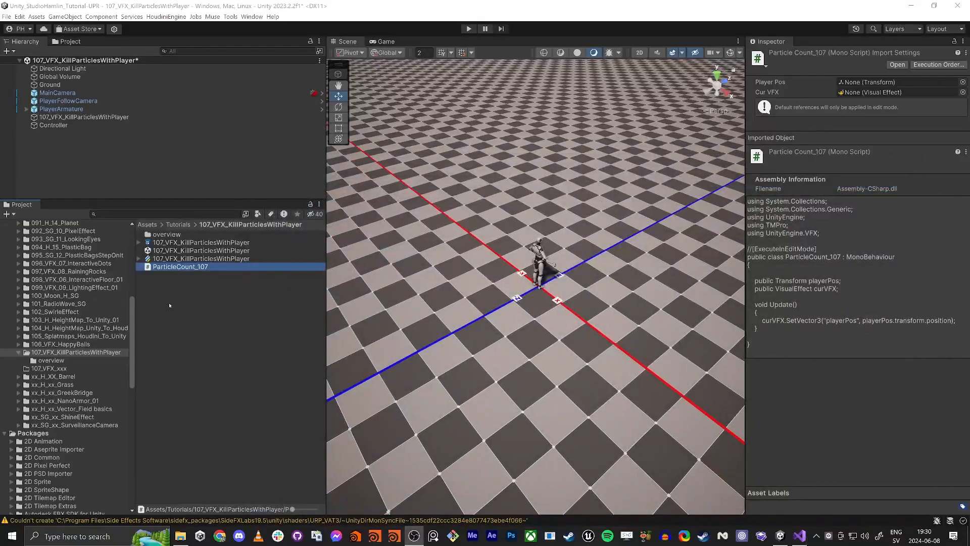
- Open the VFX graph, add a Vector3 blackboard property named playerPos and place it in the graph
{"action": "left_click", "coordinate": [189, 259]}
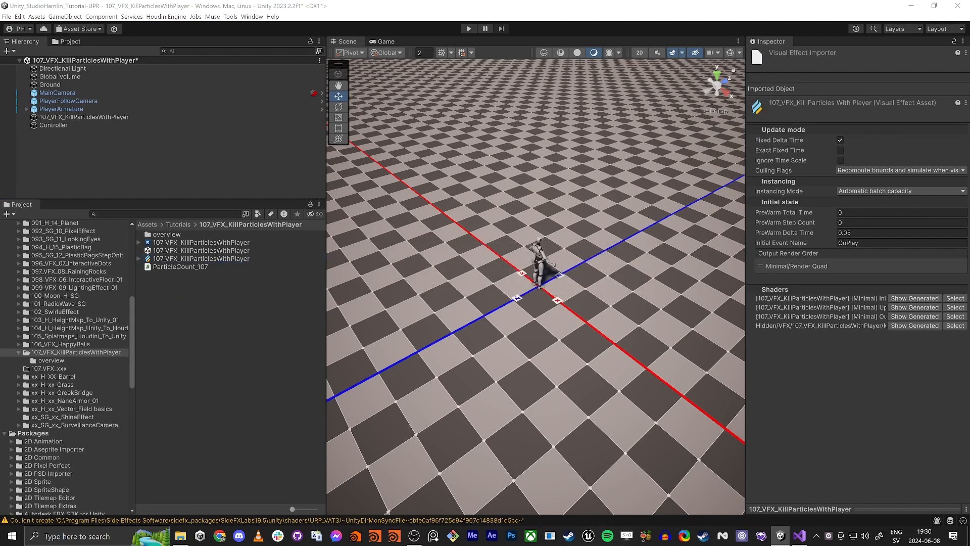
{"action": "left_click_drag", "start_coordinate": [911, 138], "coordinate": [352, 45]}
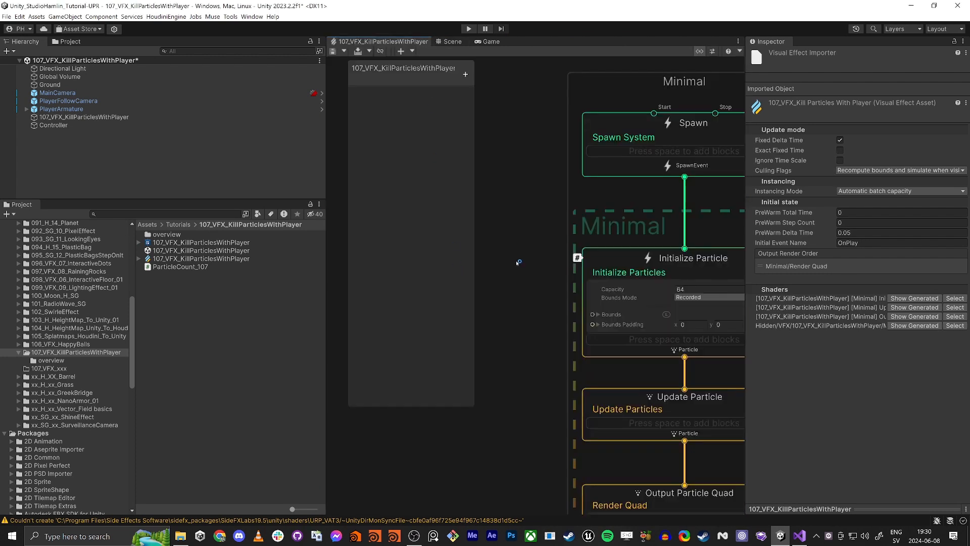
{"action": "key", "text": "shift+space"}
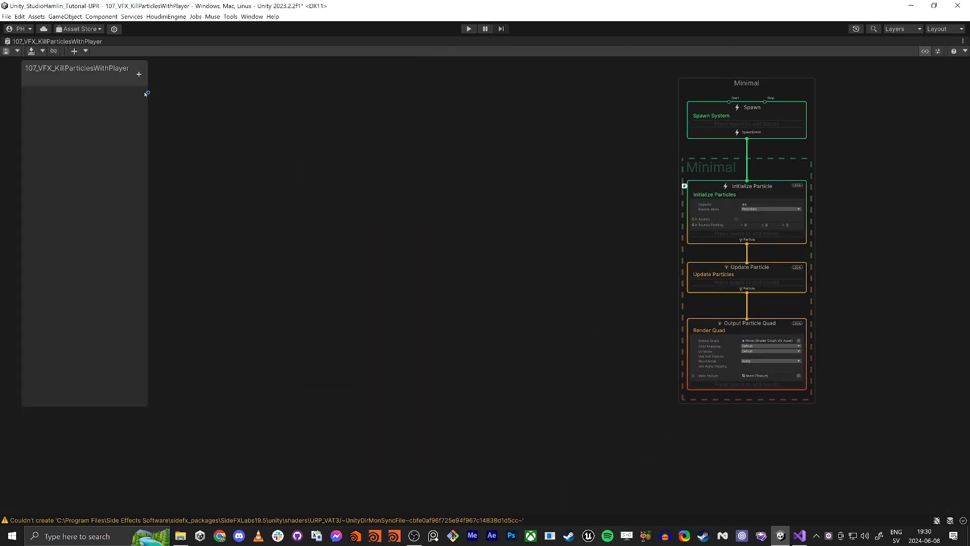
{"action": "left_click", "coordinate": [138, 74]}
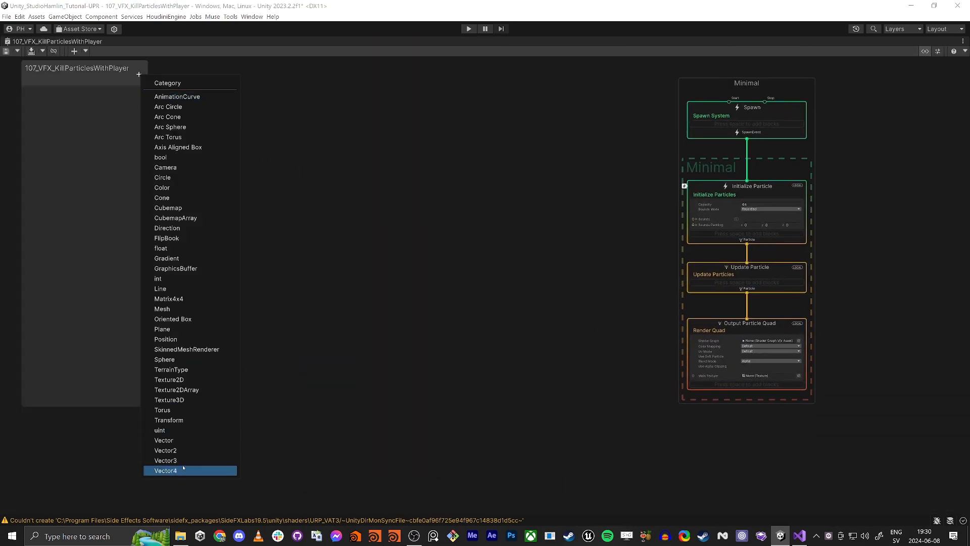
{"action": "left_click", "coordinate": [167, 461]}
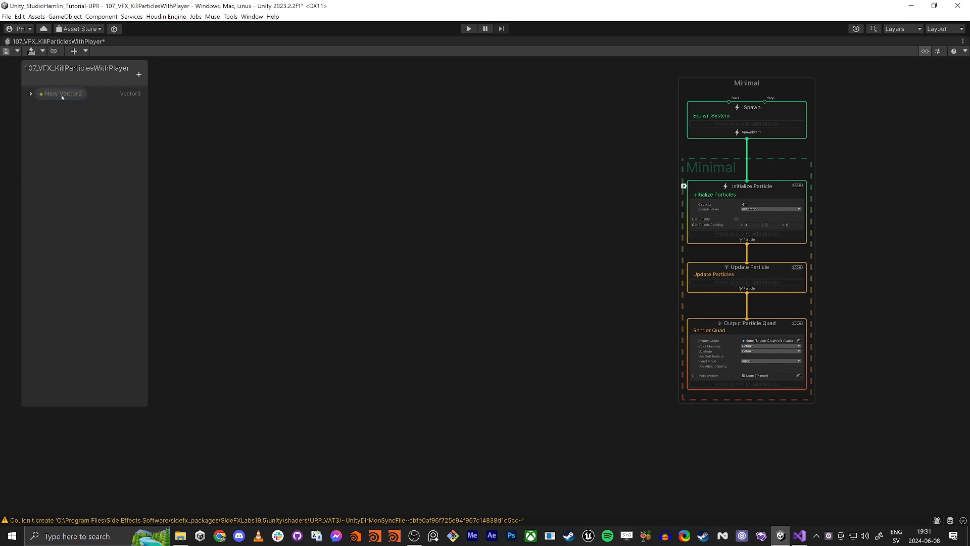
{"action": "double_click", "coordinate": [62, 96]}
{"action": "type", "text": "playerPos"}
{"action": "key", "text": "Return"}
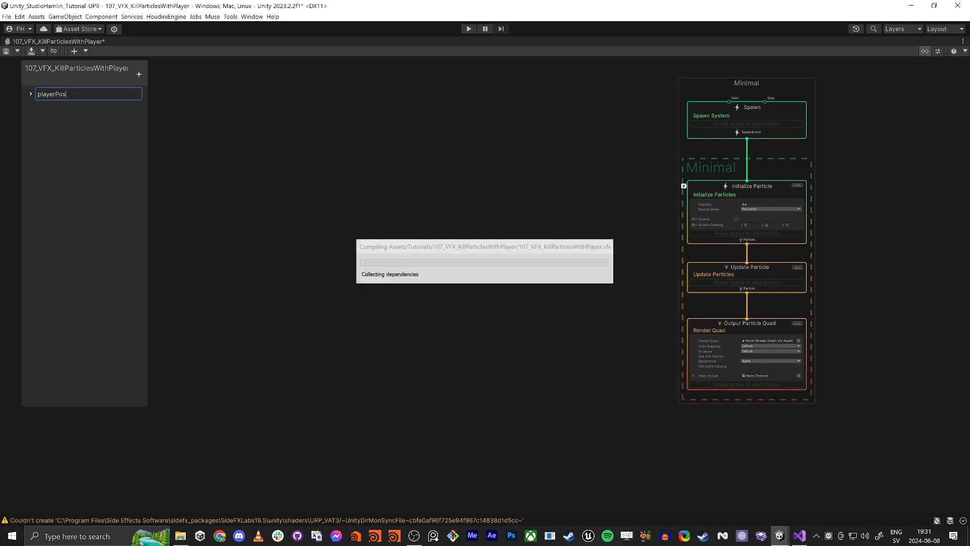
{"action": "left_click_drag", "start_coordinate": [57, 94], "coordinate": [524, 307]}
{"action": "key", "text": "shift+space"}
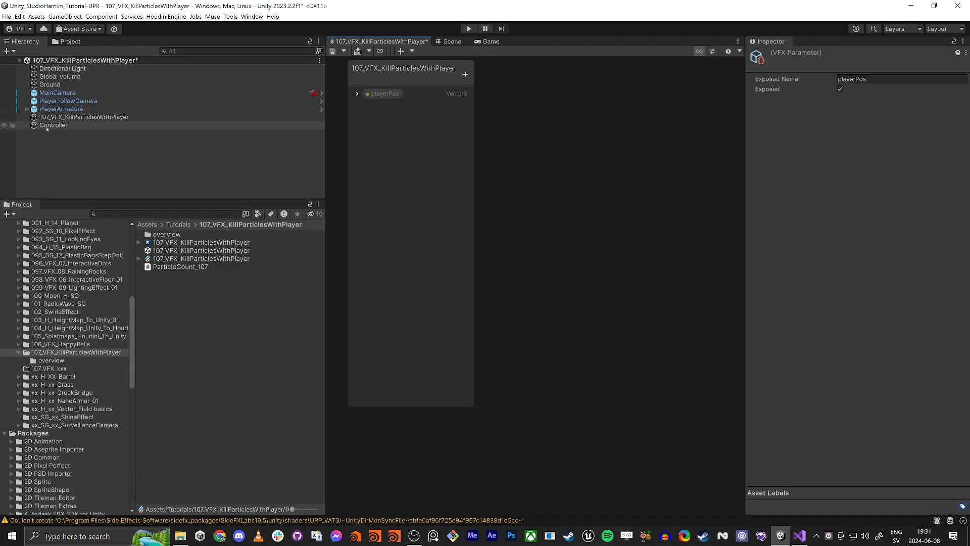
- Add the ParticleCount_107 script to Controller, assigning PlayerArmature as Player Pos and the VFX object as Cur VFX
{"action": "left_click", "coordinate": [448, 42]}
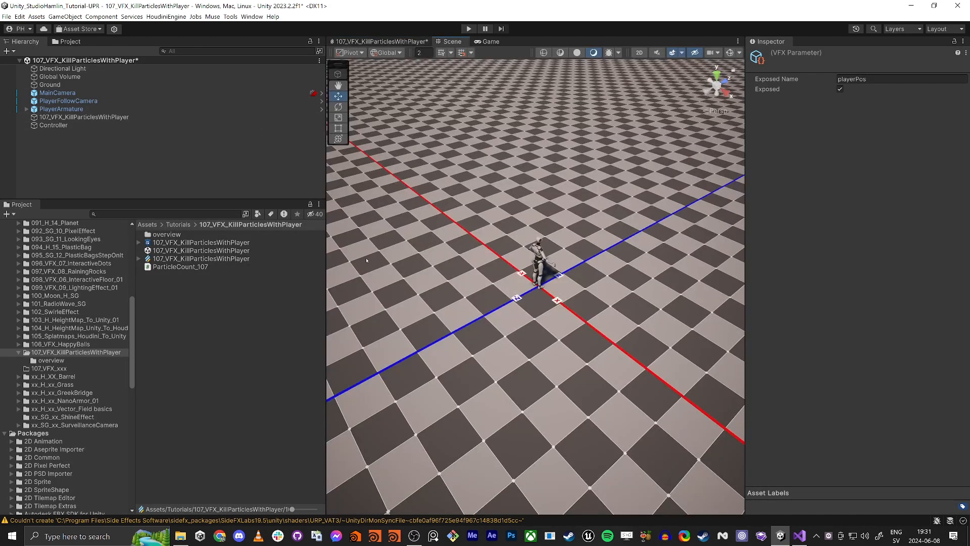
{"action": "left_click", "coordinate": [70, 126]}
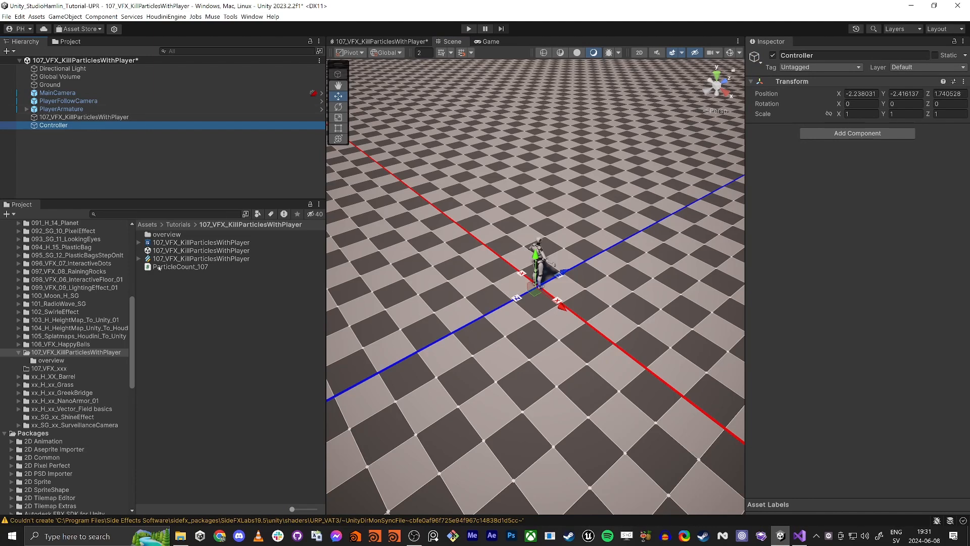
{"action": "left_click_drag", "start_coordinate": [159, 268], "coordinate": [811, 190]}
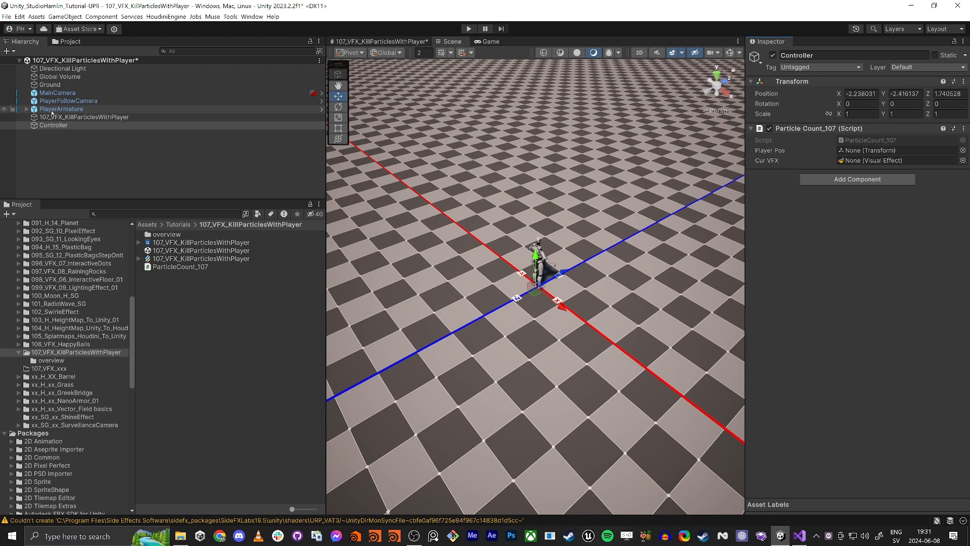
{"action": "left_click_drag", "start_coordinate": [52, 113], "coordinate": [873, 156]}
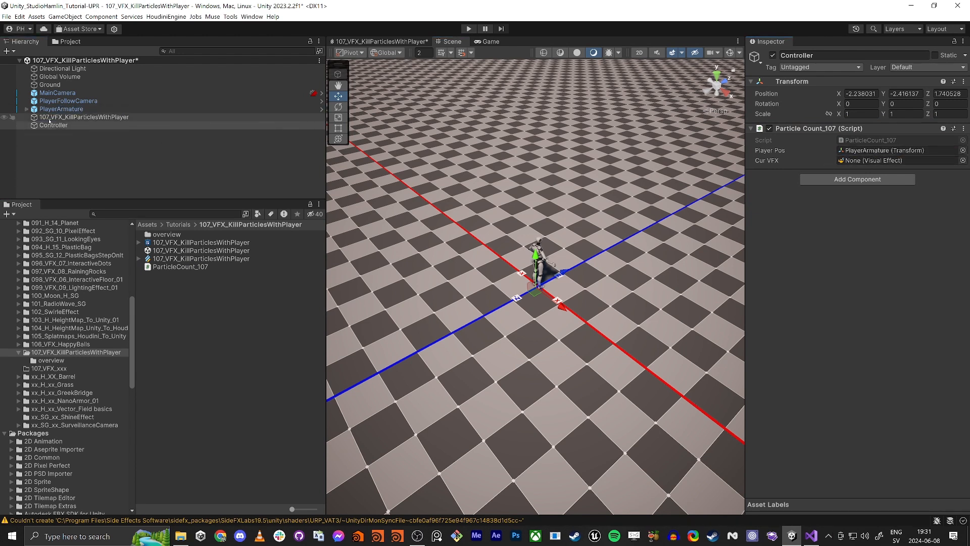
{"action": "left_click_drag", "start_coordinate": [712, 169], "coordinate": [860, 160]}
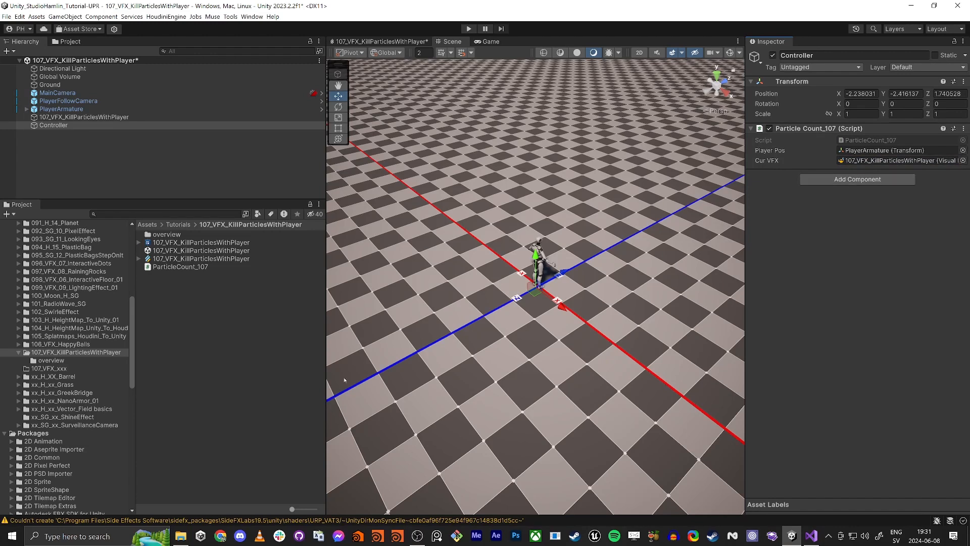
- Reopen the VFX graph and add a Single Burst block to the Spawn context
{"action": "double_click", "coordinate": [179, 260]}
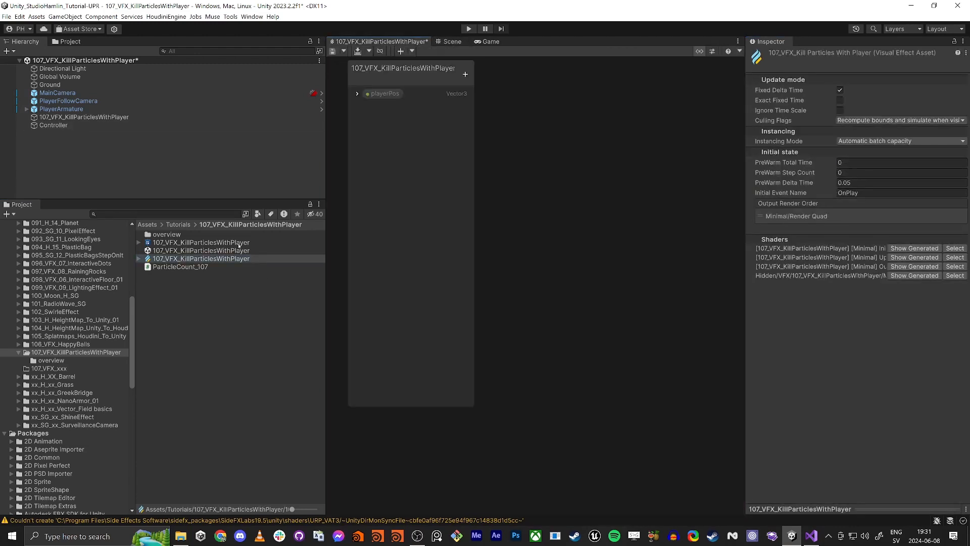
{"action": "key", "text": "shift+space"}
{"action": "scroll", "coordinate": [455, 257], "scroll_direction": "down", "scroll_amount": 2}
{"action": "middle_click_drag", "start_coordinate": [403, 197], "coordinate": [418, 217]}
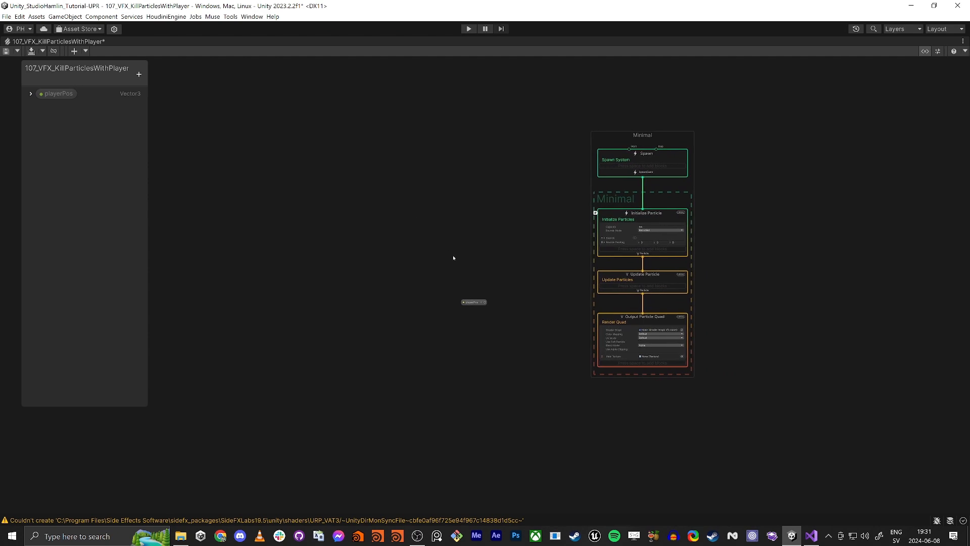
{"action": "left_click_drag", "start_coordinate": [469, 303], "coordinate": [287, 294]}
{"action": "middle_click_drag", "start_coordinate": [596, 174], "coordinate": [511, 230]}
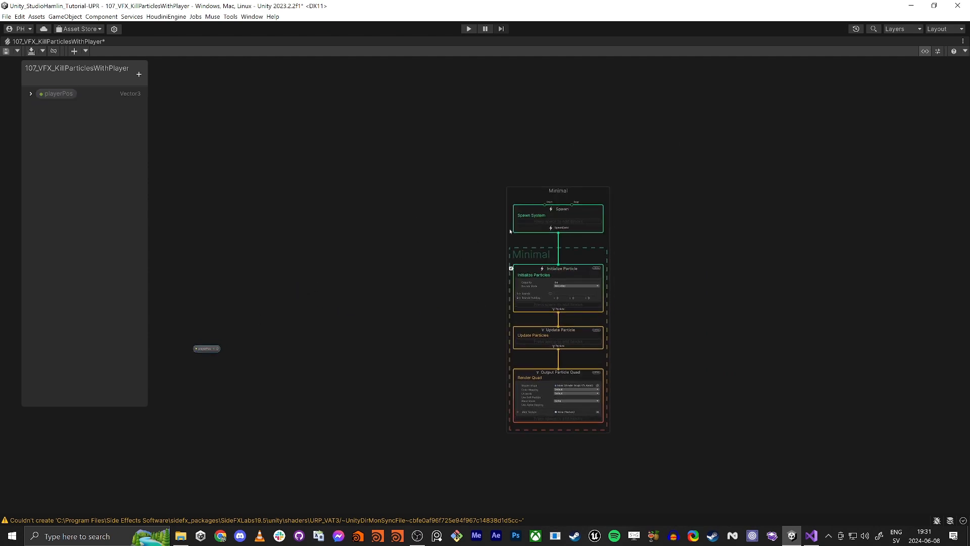
{"action": "scroll", "coordinate": [511, 223], "scroll_direction": "up", "scroll_amount": 6}
{"action": "left_click", "coordinate": [600, 226]}
{"action": "key", "text": "space"}
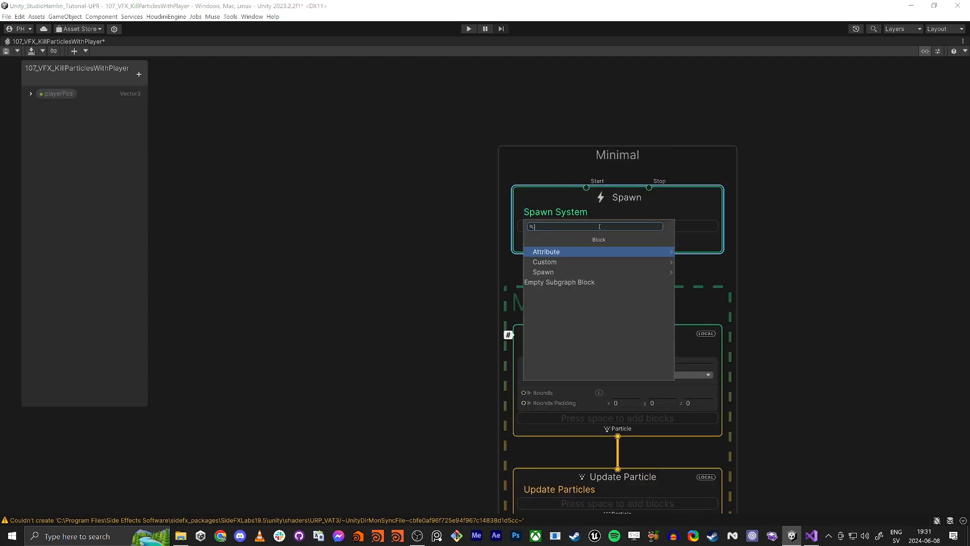
{"action": "type", "text": "burst"}
{"action": "key", "text": "Return"}
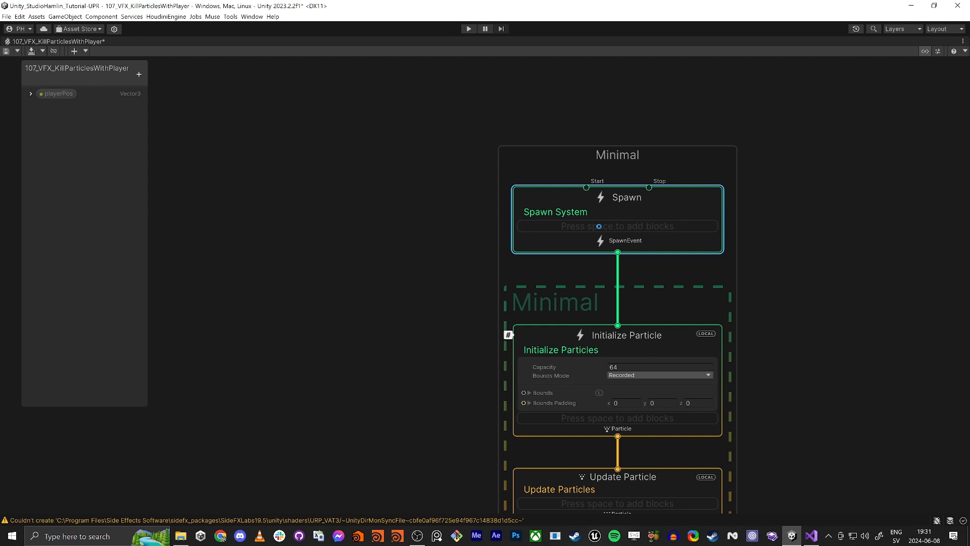
- Set the Single Burst count to 5000
{"action": "middle_click_drag", "start_coordinate": [319, 302], "coordinate": [273, 288]}
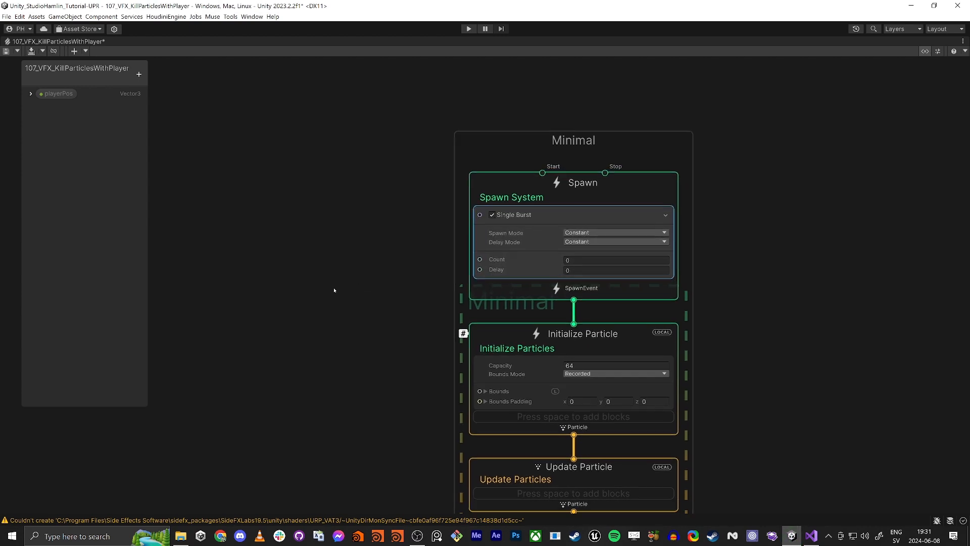
{"action": "middle_click_drag", "start_coordinate": [412, 287], "coordinate": [373, 238]}
{"action": "left_click", "coordinate": [549, 212]}
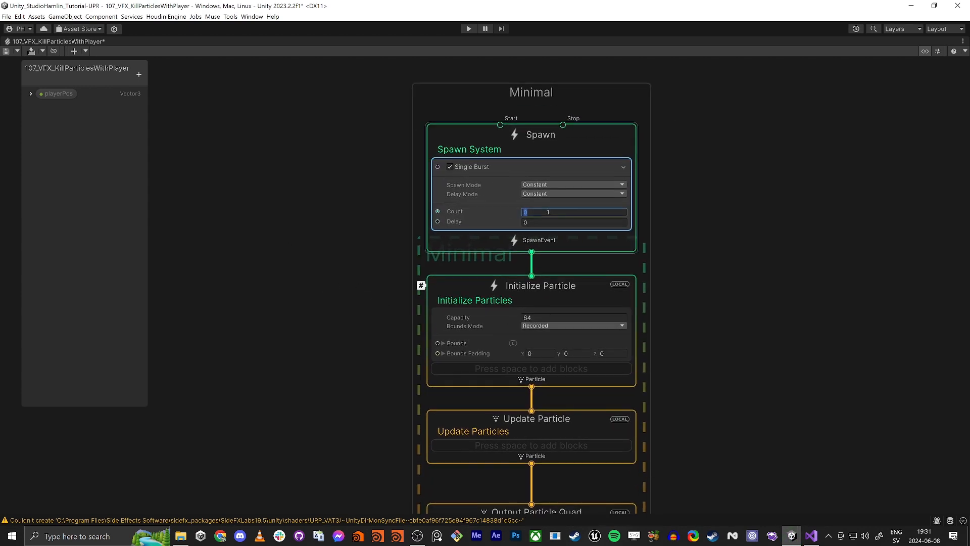
{"action": "type", "text": "1"}
{"action": "key", "text": "BackSpace"}
{"action": "type", "text": "5000"}
{"action": "left_click", "coordinate": [678, 214]}
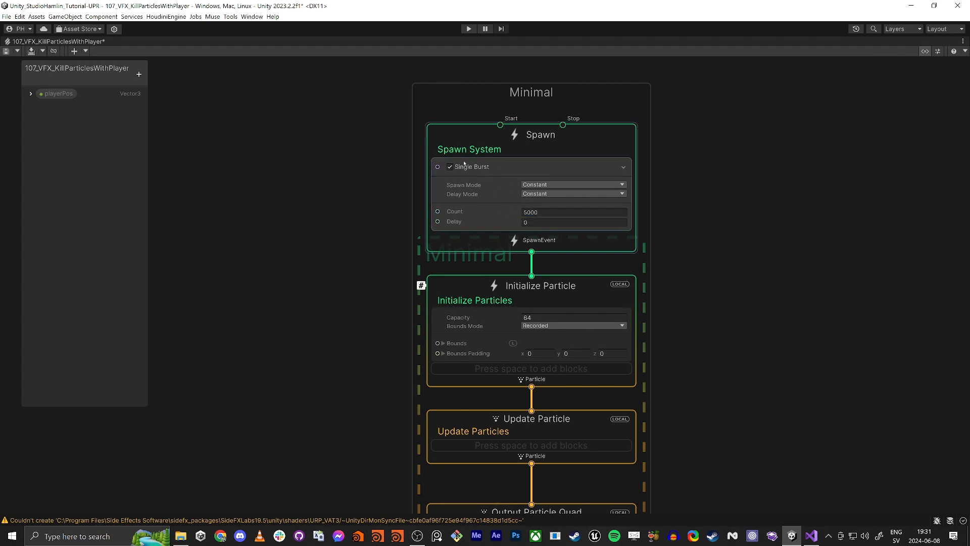
- Add a Set Position (Shape: Arc Circle) block to the Initialize Particle context
{"action": "scroll", "coordinate": [412, 167], "scroll_direction": "down", "scroll_amount": 3}
{"action": "left_click_drag", "start_coordinate": [441, 148], "coordinate": [441, 72]}
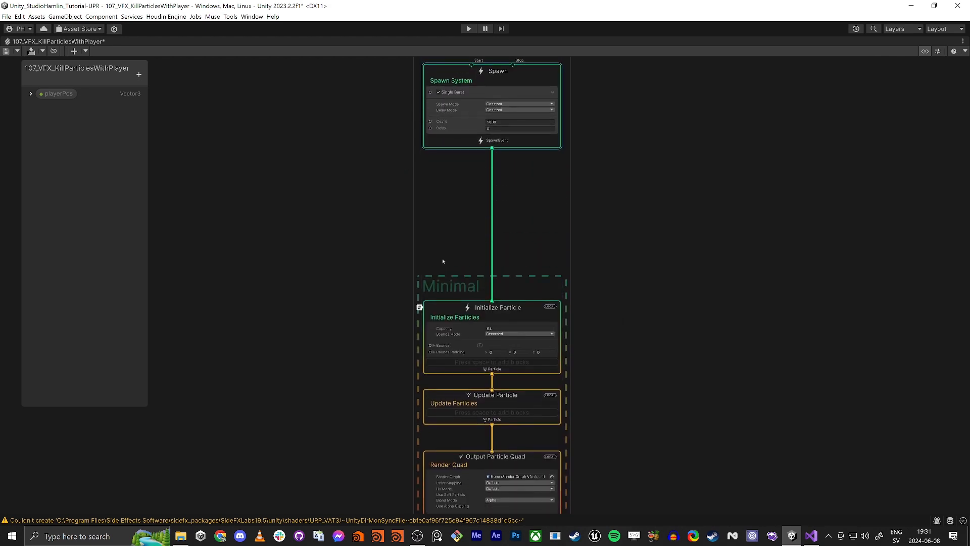
{"action": "middle_click_drag", "start_coordinate": [443, 259], "coordinate": [452, 92]}
{"action": "scroll", "coordinate": [411, 175], "scroll_direction": "down", "scroll_amount": 3}
{"action": "left_click_drag", "start_coordinate": [361, 218], "coordinate": [447, 262]}
{"action": "left_click_drag", "start_coordinate": [458, 212], "coordinate": [458, 348]}
{"action": "middle_click_drag", "start_coordinate": [339, 179], "coordinate": [386, 191]}
{"action": "scroll", "coordinate": [475, 160], "scroll_direction": "up", "scroll_amount": 5}
{"action": "scroll", "coordinate": [516, 357], "scroll_direction": "up", "scroll_amount": 3}
{"action": "left_click_drag", "start_coordinate": [580, 342], "coordinate": [584, 266]}
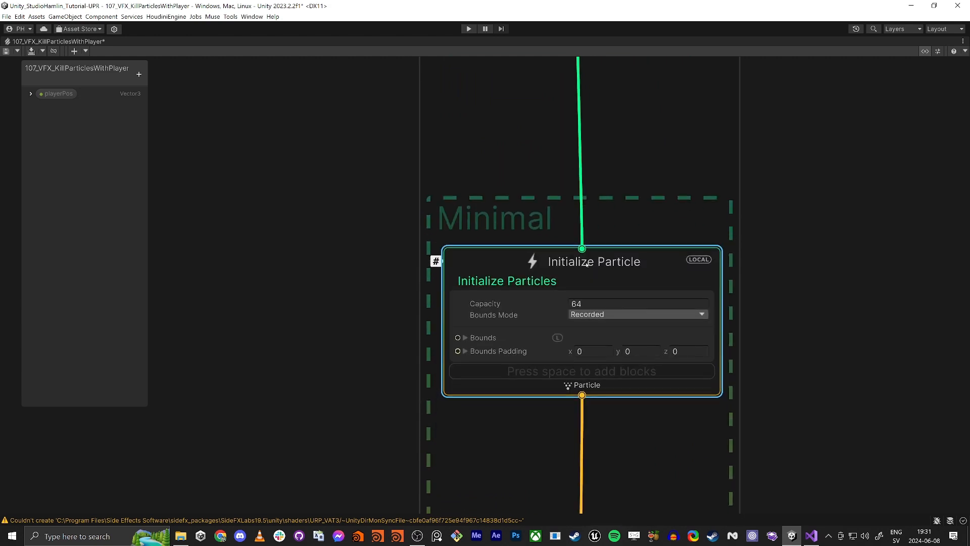
{"action": "middle_click_drag", "start_coordinate": [285, 293], "coordinate": [319, 226]}
{"action": "left_click", "coordinate": [361, 306]}
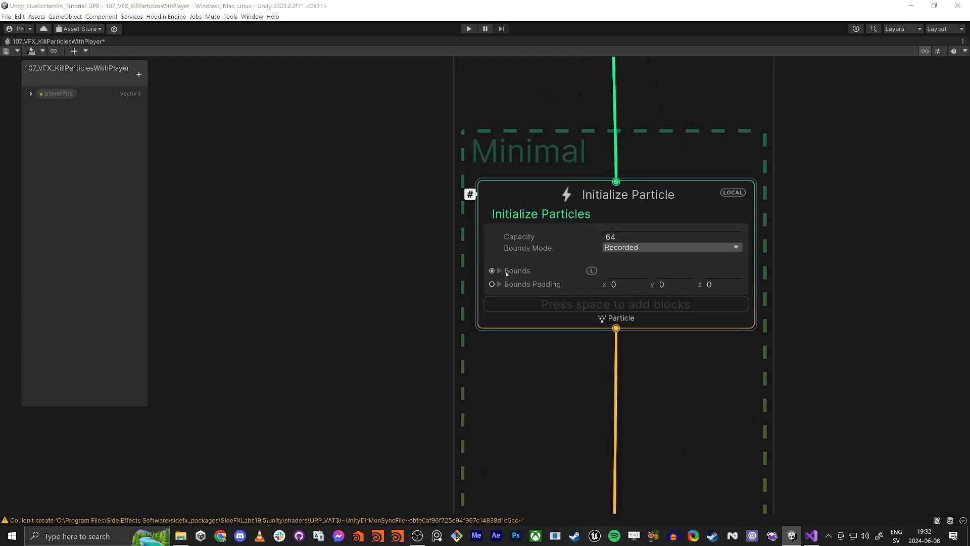
{"action": "left_click", "coordinate": [534, 314]}
{"action": "key", "text": "space"}
{"action": "type", "text": "set"}
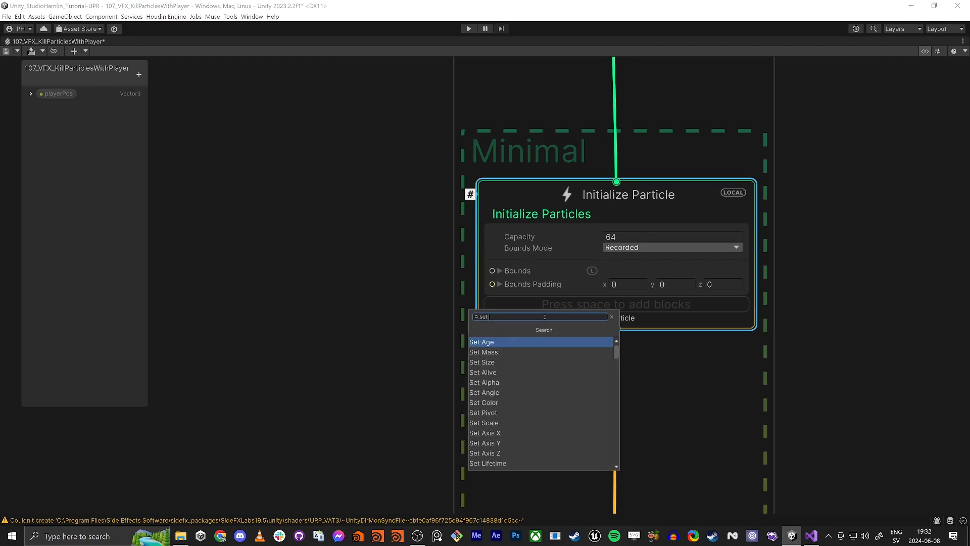
{"action": "type", "text": " position shape arc"}
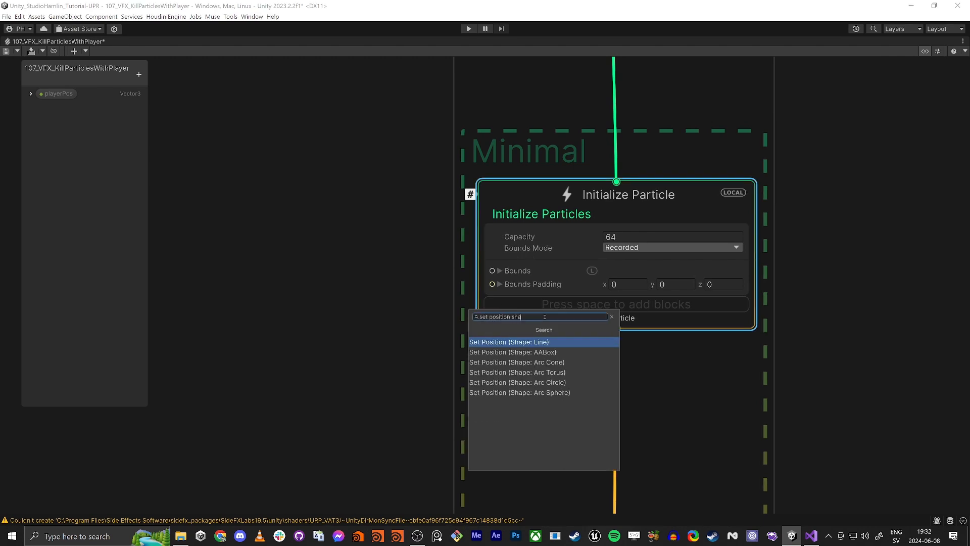
{"action": "key", "text": "Down"}
{"action": "key", "text": "Down"}
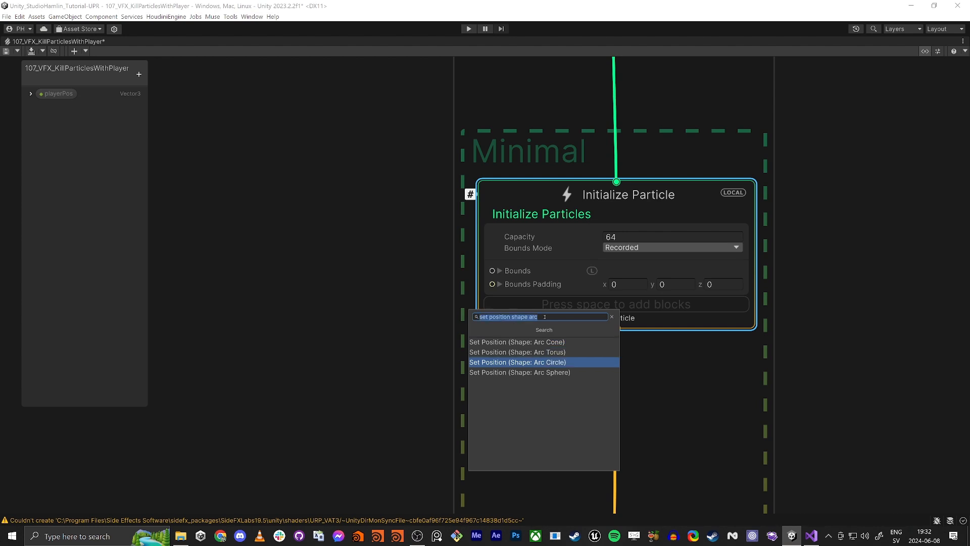
{"action": "key", "text": "Return"}
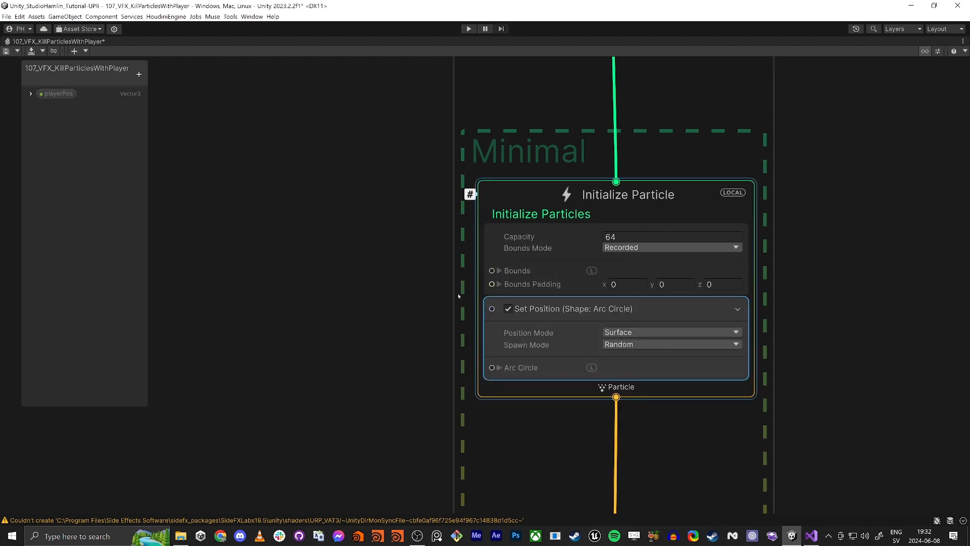
- Dock the Scene view below the Inspector and orbit it to preview the particle circle around the player
{"action": "key", "text": "shift+space"}
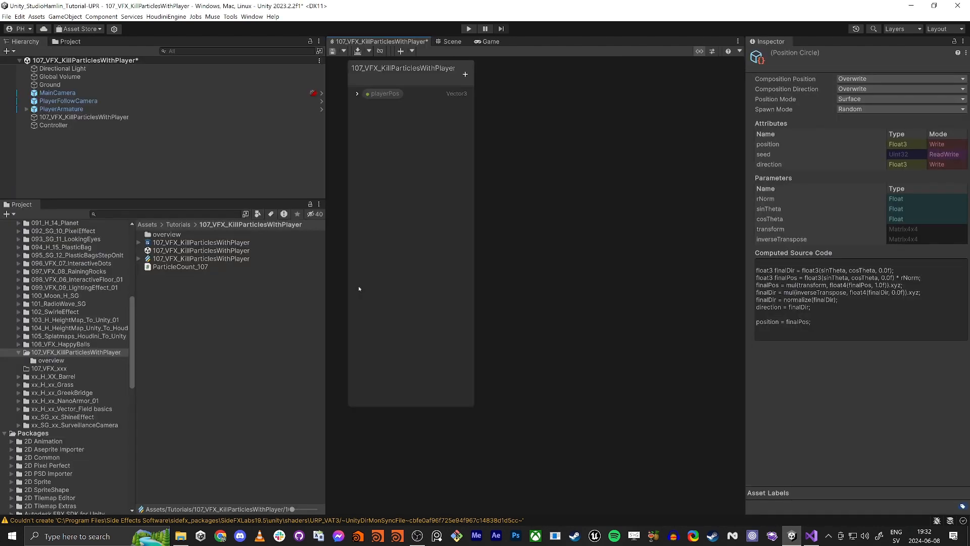
{"action": "left_click_drag", "start_coordinate": [453, 41], "coordinate": [827, 244]}
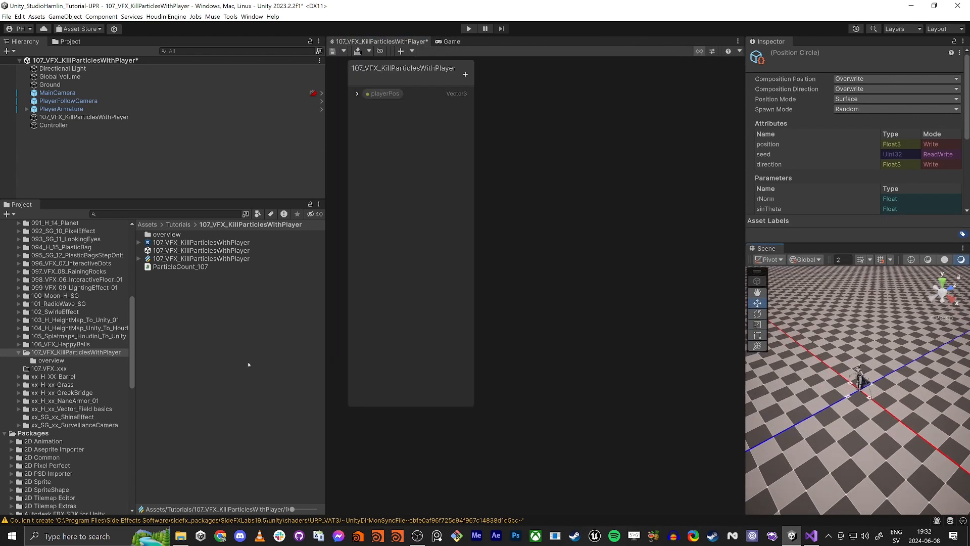
{"action": "left_click_drag", "start_coordinate": [325, 370], "coordinate": [164, 371]}
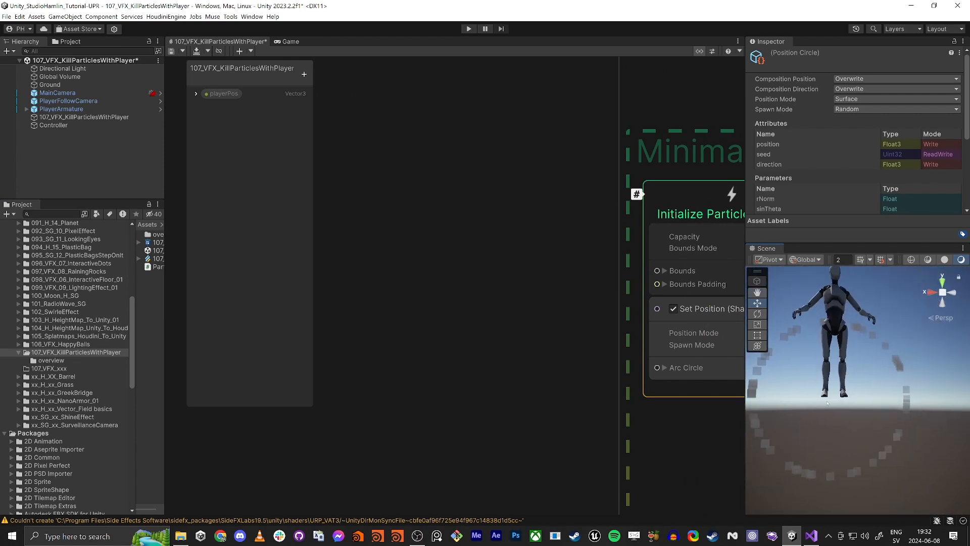
{"action": "right_click_drag", "start_coordinate": [847, 405], "coordinate": [857, 304]}
{"action": "left_click_drag", "start_coordinate": [856, 304], "coordinate": [859, 277], "text": "alt"}
{"action": "scroll", "coordinate": [516, 273], "scroll_direction": "up", "scroll_amount": 1}
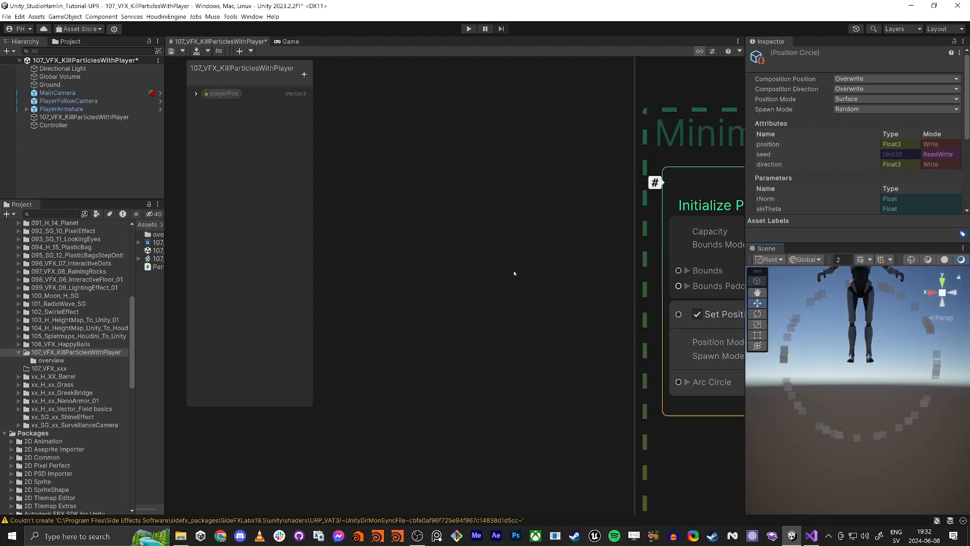
{"action": "scroll", "coordinate": [520, 257], "scroll_direction": "down", "scroll_amount": 3}
{"action": "middle_click_drag", "start_coordinate": [581, 141], "coordinate": [423, 290]}
{"action": "middle_click_drag", "start_coordinate": [404, 230], "coordinate": [418, 400]}
{"action": "middle_click_drag", "start_coordinate": [419, 437], "coordinate": [441, 209]}
{"action": "scroll", "coordinate": [438, 243], "scroll_direction": "down", "scroll_amount": 2}
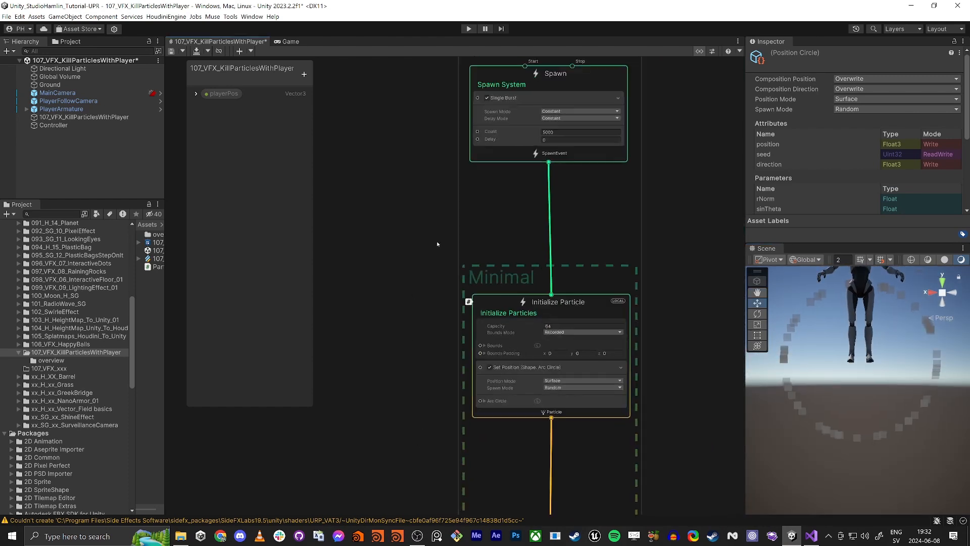
- Set the Initialize Particles capacity to 1000000
{"action": "middle_click_drag", "start_coordinate": [438, 242], "coordinate": [425, 268]}
{"action": "left_click", "coordinate": [541, 158]}
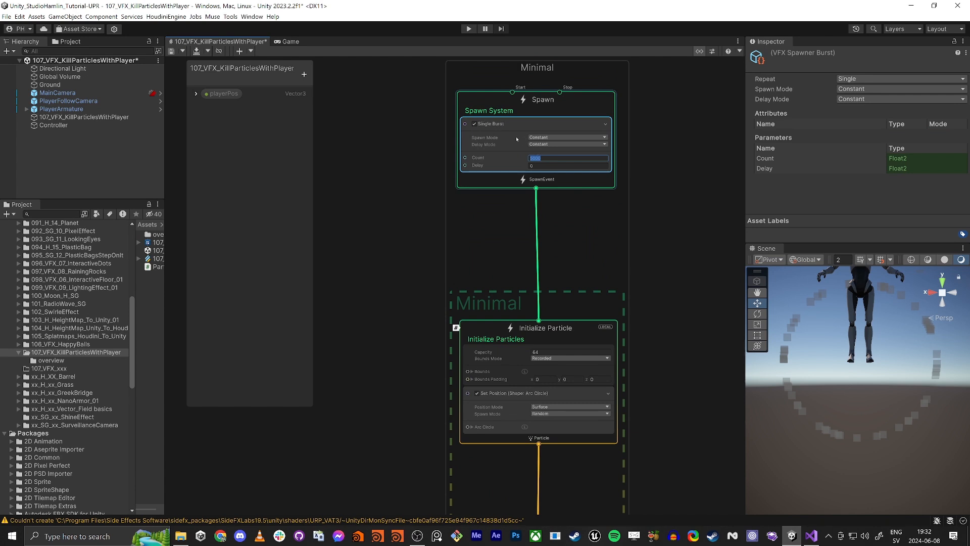
{"action": "scroll", "coordinate": [482, 369], "scroll_direction": "up", "scroll_amount": 4}
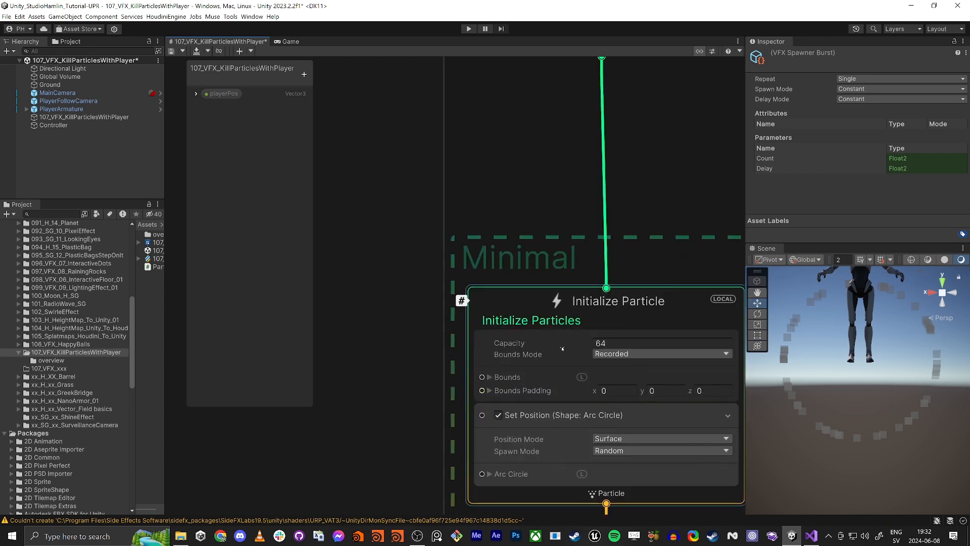
{"action": "left_click", "coordinate": [601, 343]}
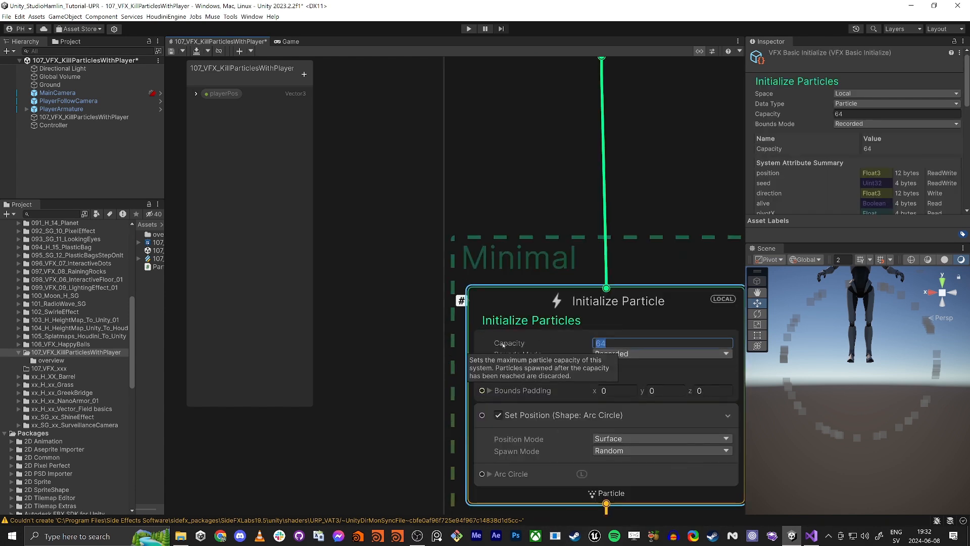
{"action": "type", "text": "1000000"}
{"action": "key", "text": "Return"}
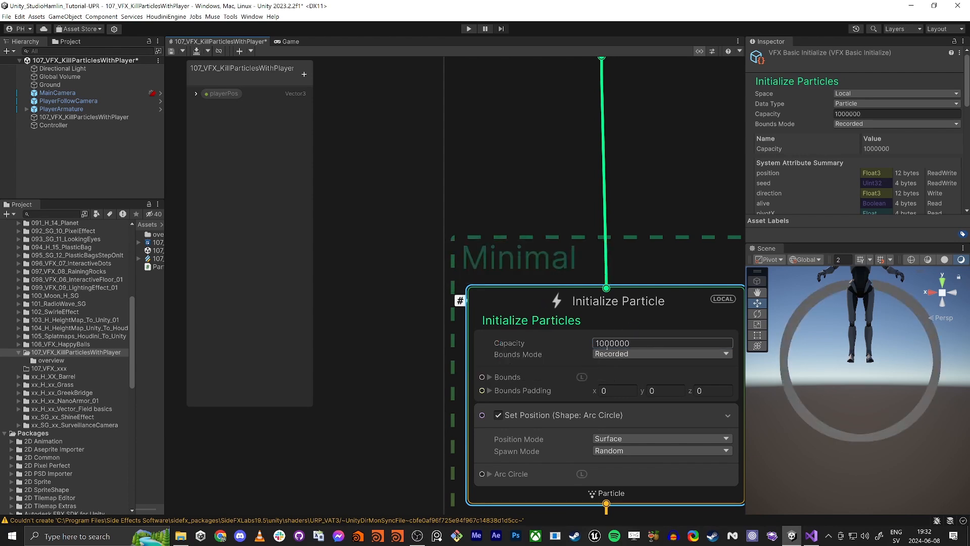
- Expand the Arc Circle settings and change the Set Position block's position mode to Volume
{"action": "scroll", "coordinate": [613, 351], "scroll_direction": "down", "scroll_amount": 3}
{"action": "left_click_drag", "start_coordinate": [625, 347], "coordinate": [602, 350]}
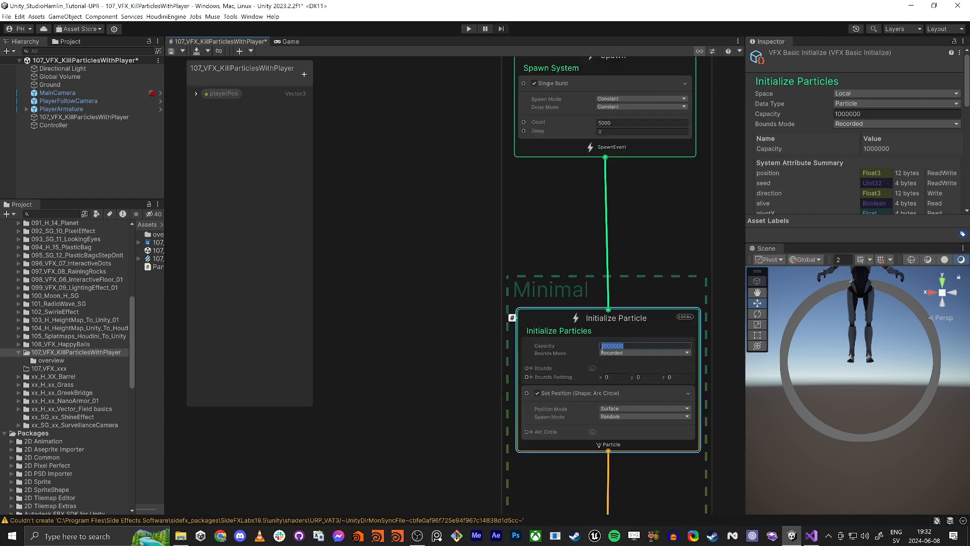
{"action": "left_click_drag", "start_coordinate": [611, 124], "coordinate": [567, 123]}
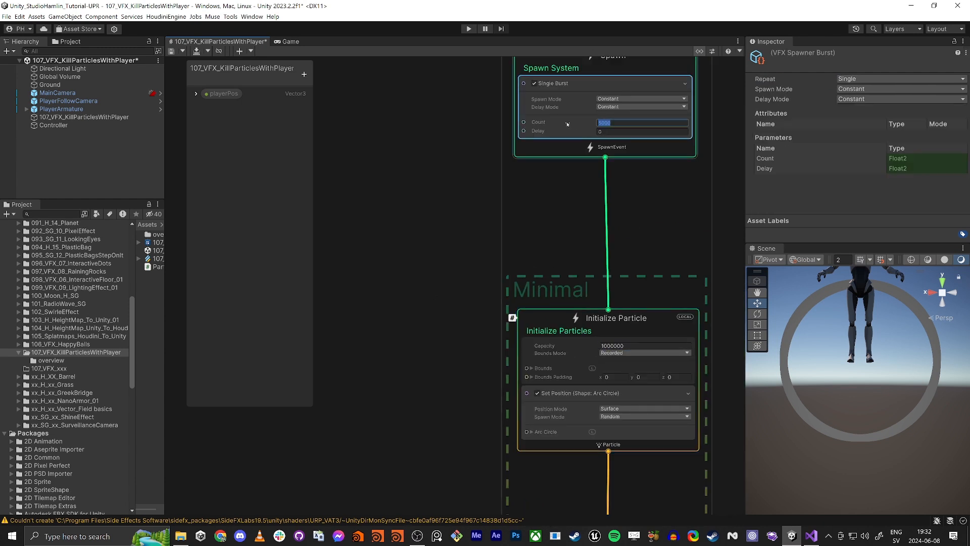
{"action": "left_click", "coordinate": [437, 274]}
{"action": "middle_click_drag", "start_coordinate": [441, 366], "coordinate": [418, 283]}
{"action": "scroll", "coordinate": [408, 275], "scroll_direction": "up", "scroll_amount": 3}
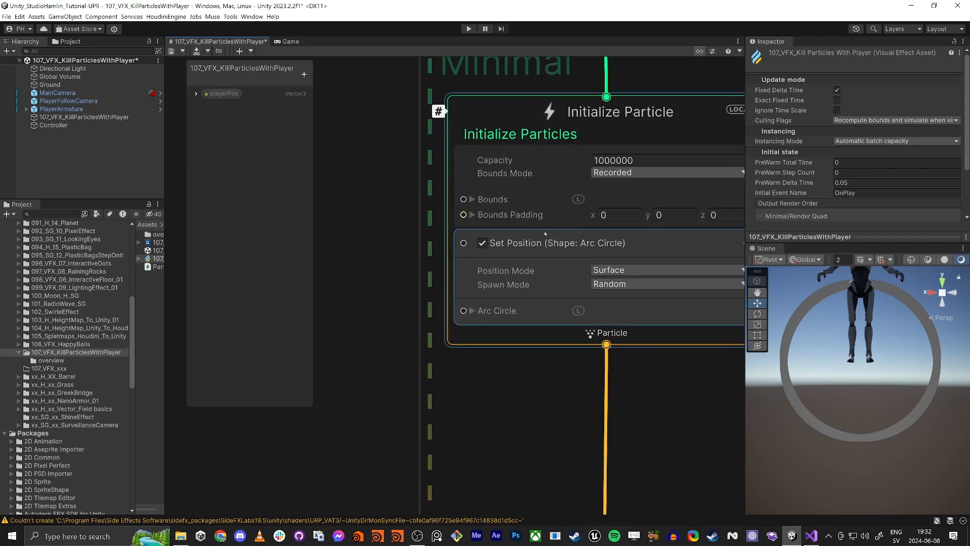
{"action": "scroll", "coordinate": [601, 243], "scroll_direction": "up", "scroll_amount": 1}
{"action": "middle_click_drag", "start_coordinate": [577, 441], "coordinate": [519, 404]}
{"action": "scroll", "coordinate": [516, 402], "scroll_direction": "down", "scroll_amount": 2}
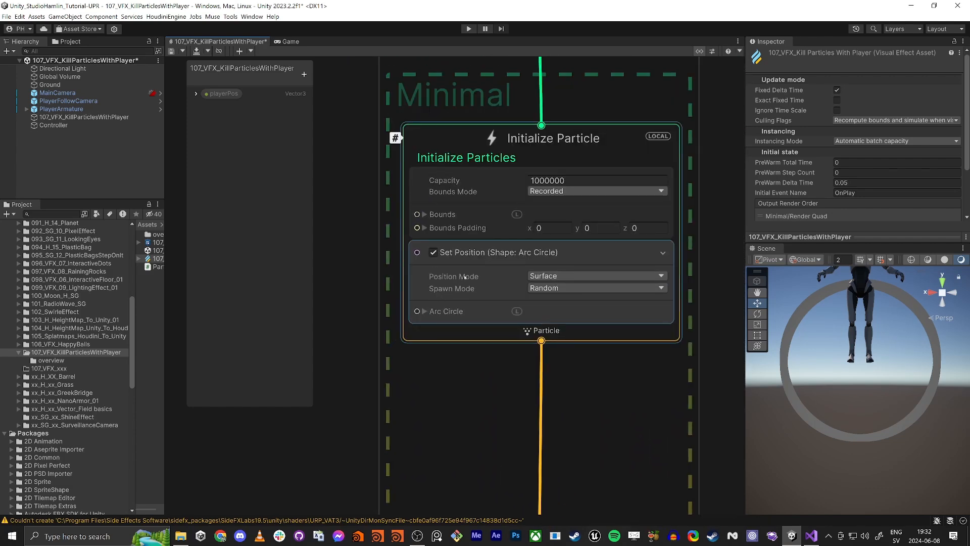
{"action": "left_click", "coordinate": [425, 311]}
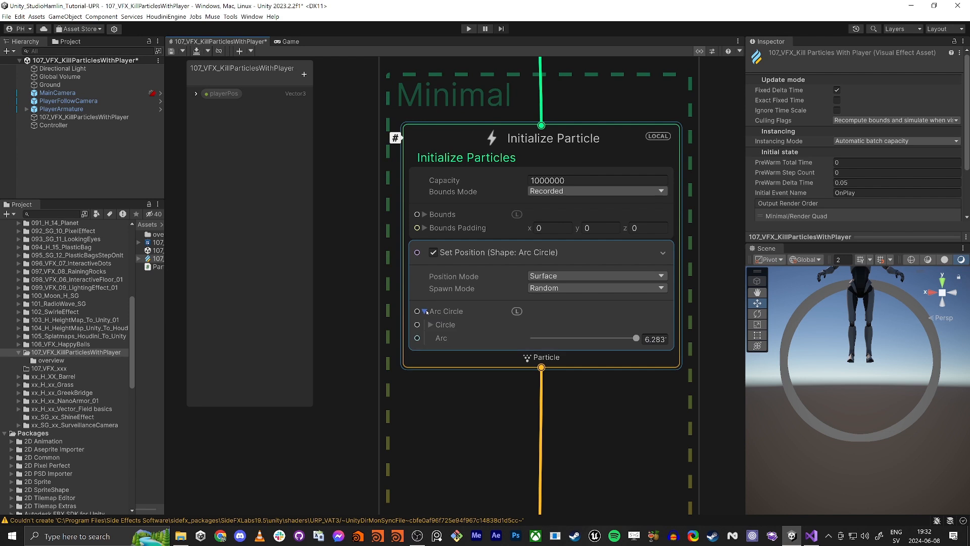
{"action": "left_click", "coordinate": [546, 276]}
{"action": "left_click", "coordinate": [490, 279]}
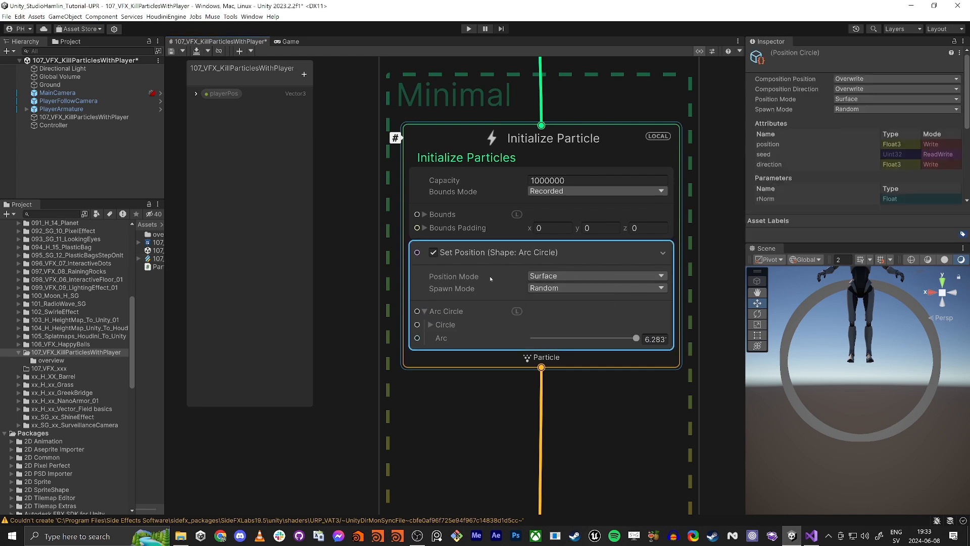
{"action": "left_click", "coordinate": [561, 278]}
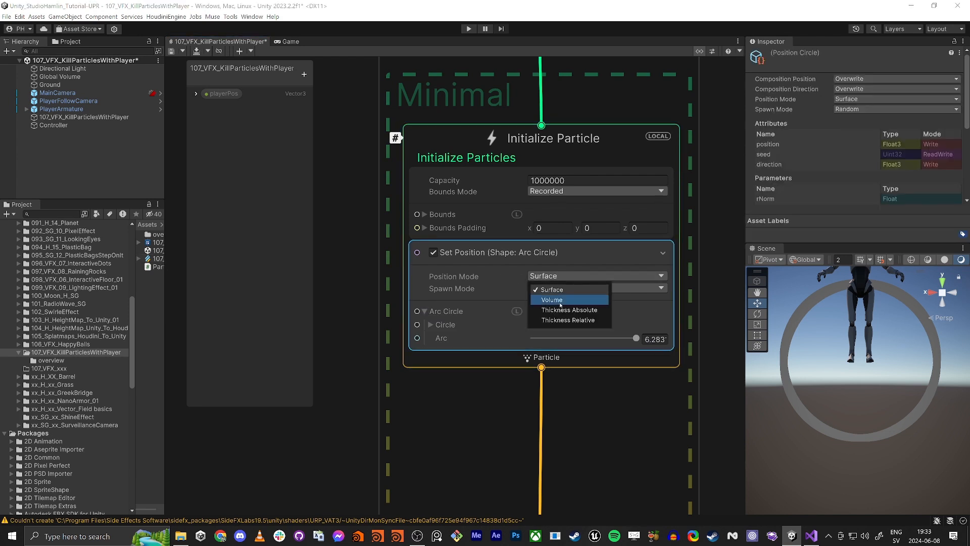
{"action": "left_click", "coordinate": [560, 301]}
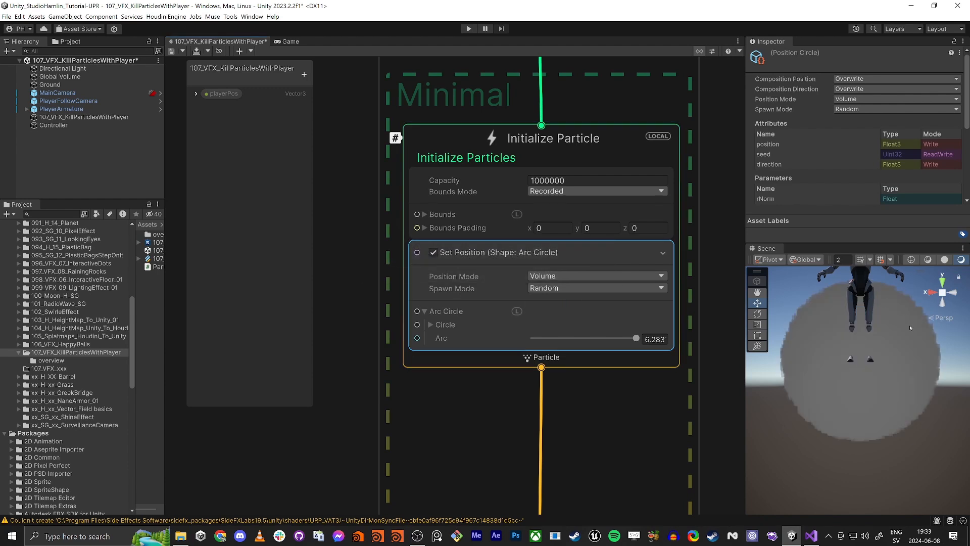
- Set the circle transform's X angle to 90 and save the graph
{"action": "right_click_drag", "start_coordinate": [815, 373], "coordinate": [76, 364]}
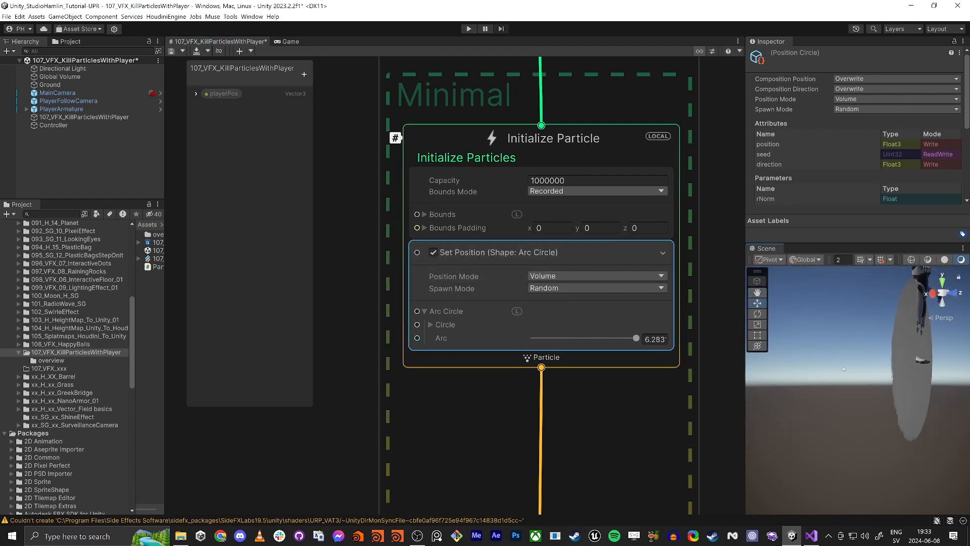
{"action": "left_click", "coordinate": [430, 325]}
{"action": "left_click", "coordinate": [437, 338]}
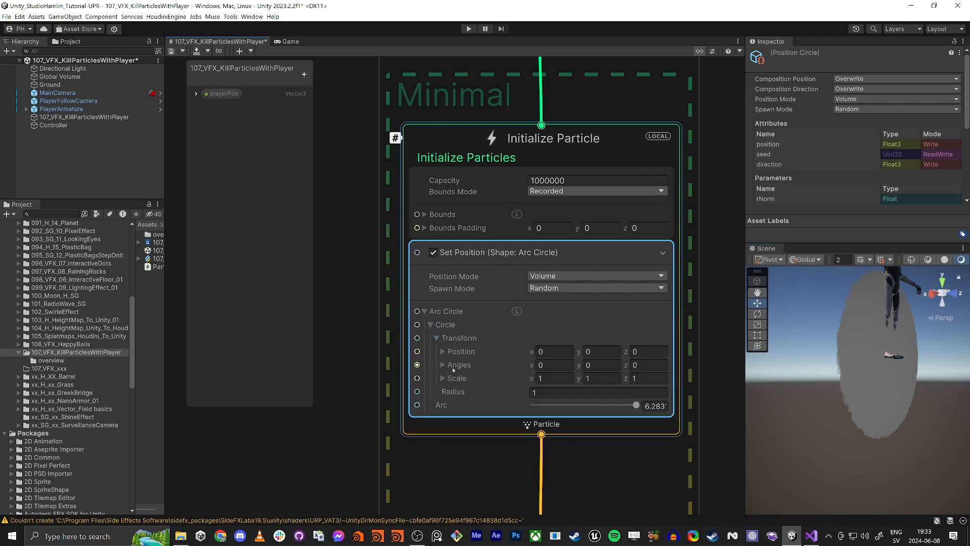
{"action": "left_click", "coordinate": [543, 366]}
{"action": "type", "text": "90"}
{"action": "left_click", "coordinate": [172, 52]}
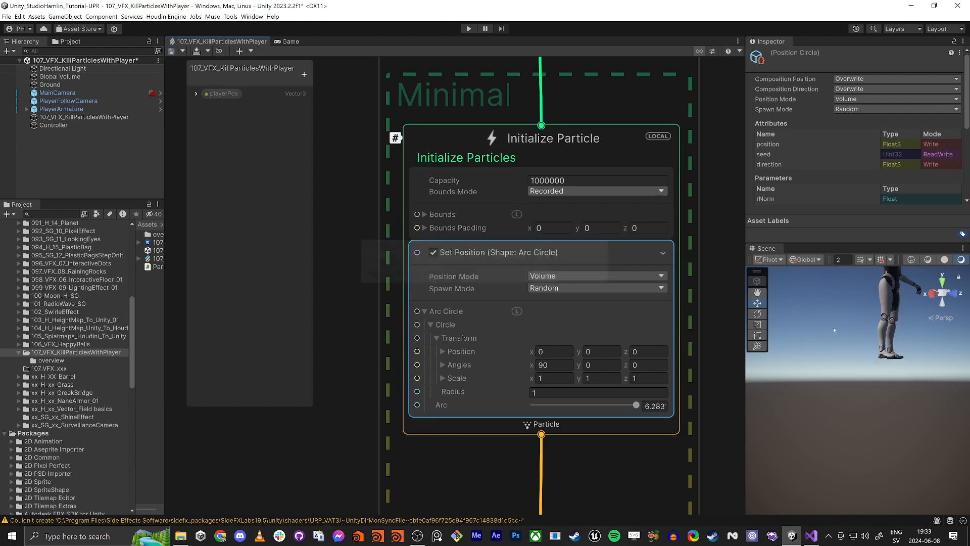
- Set the arc circle radius to 3 and save the graph
{"action": "mouse_move", "coordinate": [871, 355]}
{"action": "right_mouse_down"}
{"action": "mouse_move", "coordinate": [879, 392]}
{"action": "mouse_move", "coordinate": [877, 354]}
{"action": "right_mouse_up"}
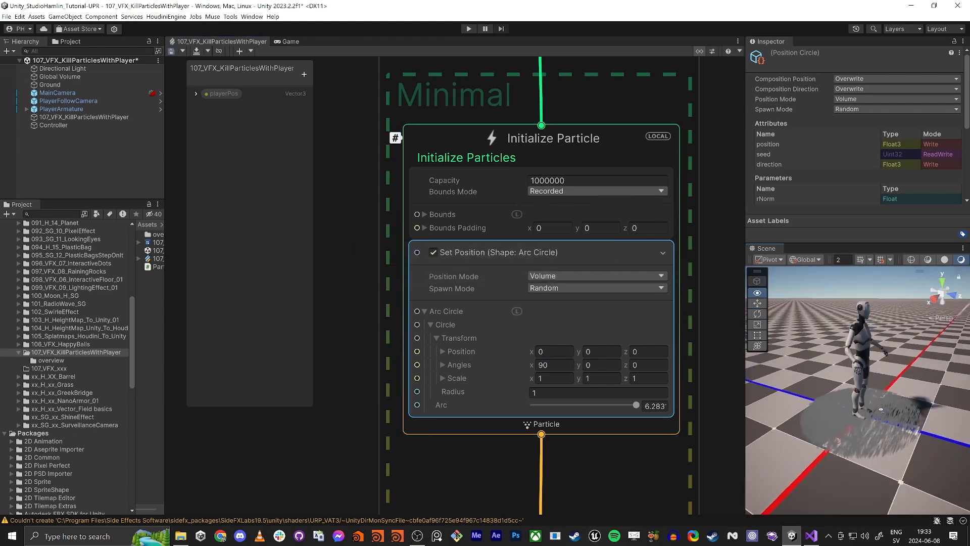
{"action": "middle_click_drag", "start_coordinate": [743, 400], "coordinate": [811, 380]}
{"action": "left_click_drag", "start_coordinate": [810, 380], "coordinate": [770, 383], "text": "alt"}
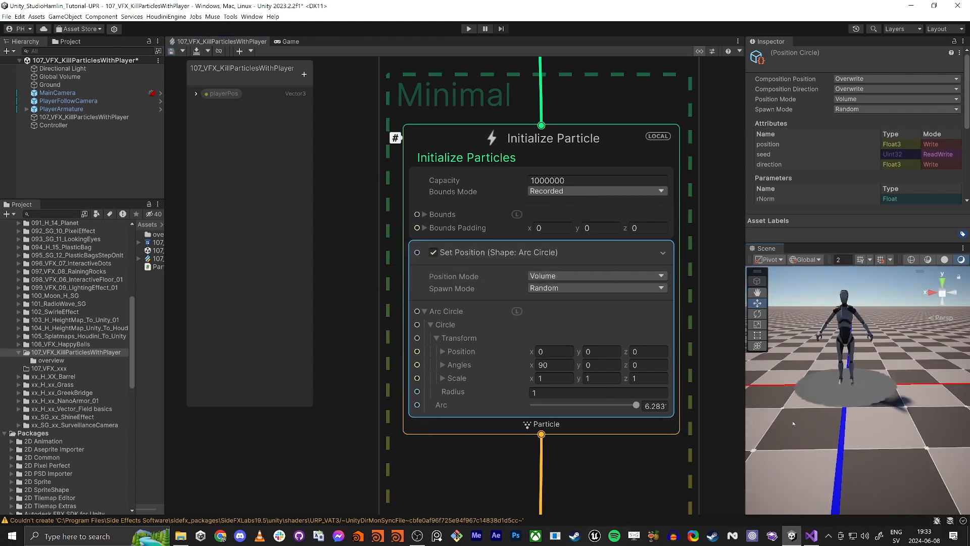
{"action": "left_click", "coordinate": [445, 392]}
{"action": "type", "text": "3"}
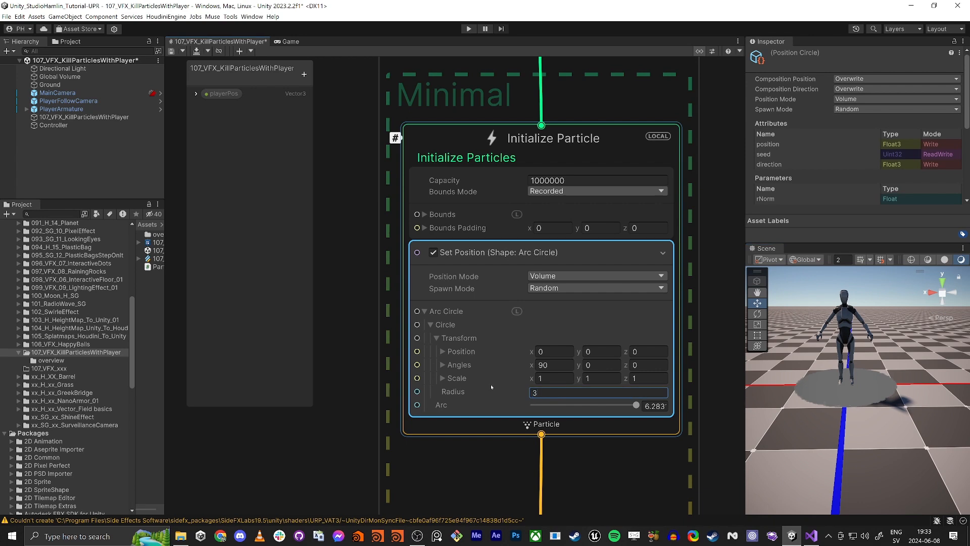
{"action": "left_click", "coordinate": [171, 51]}
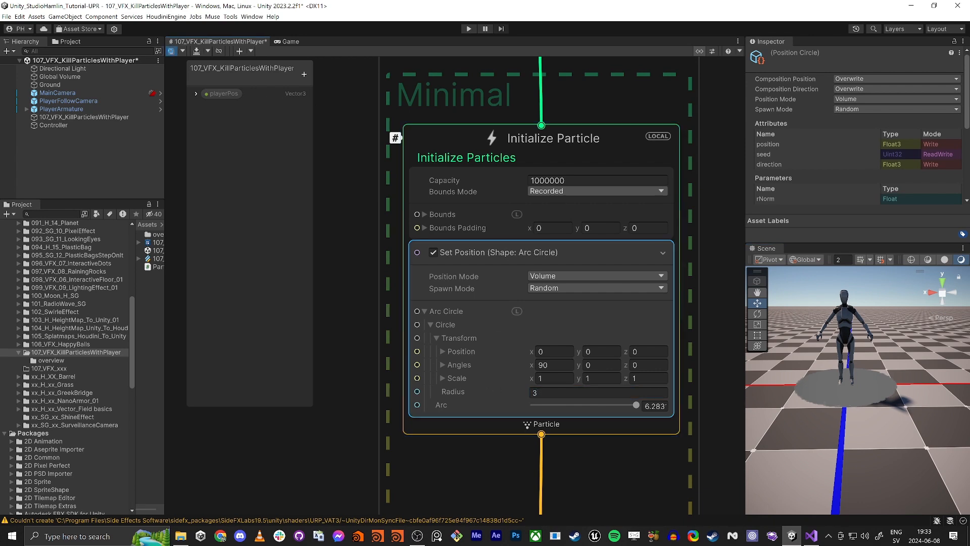
- Move the Initialize, Update and Output contexts closer together in the graph
{"action": "right_click_drag", "start_coordinate": [833, 382], "coordinate": [809, 401]}
{"action": "key", "text": "s"}
{"action": "key", "text": "w"}
{"action": "key", "text": "d"}
{"action": "scroll", "coordinate": [466, 451], "scroll_direction": "down", "scroll_amount": 7}
{"action": "middle_click_drag", "start_coordinate": [398, 459], "coordinate": [425, 320]}
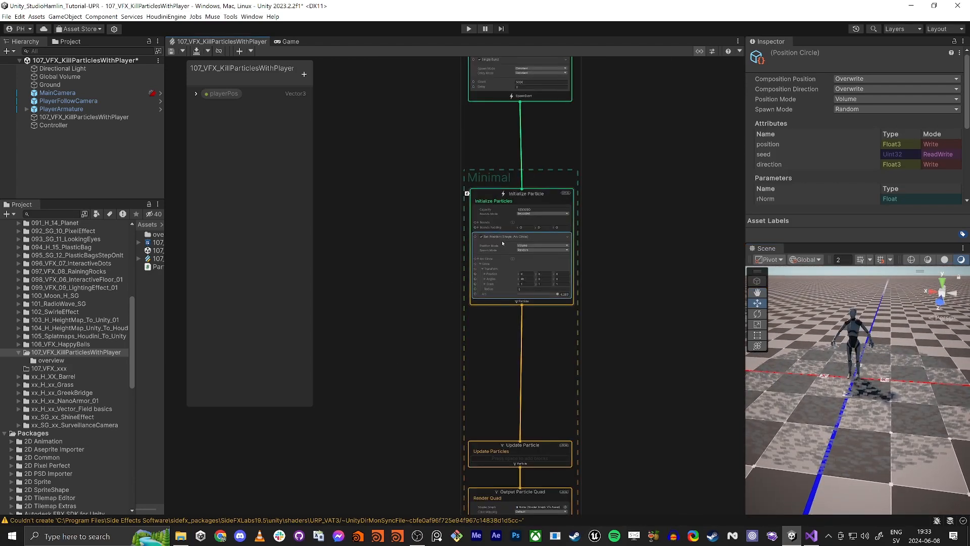
{"action": "left_click_drag", "start_coordinate": [523, 195], "coordinate": [521, 151]}
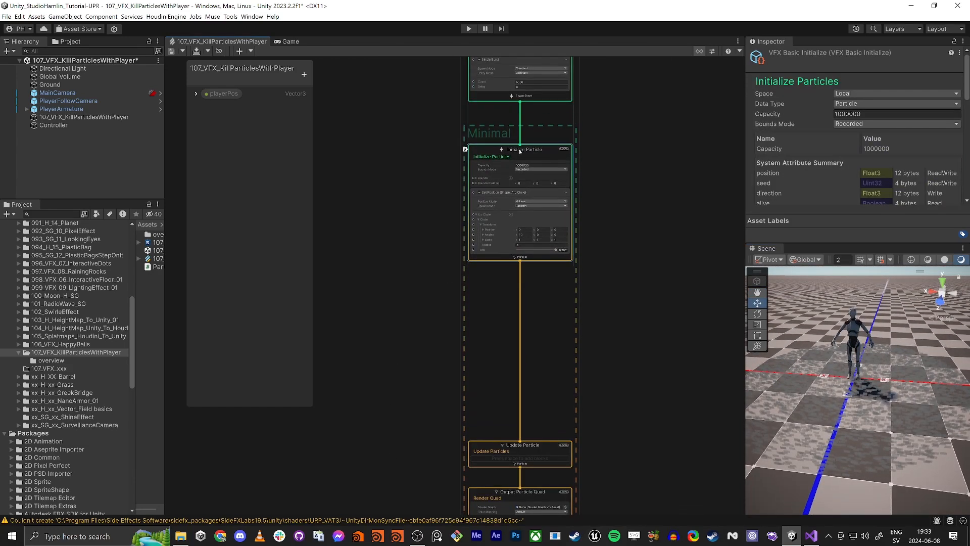
{"action": "left_click_drag", "start_coordinate": [498, 445], "coordinate": [498, 374]}
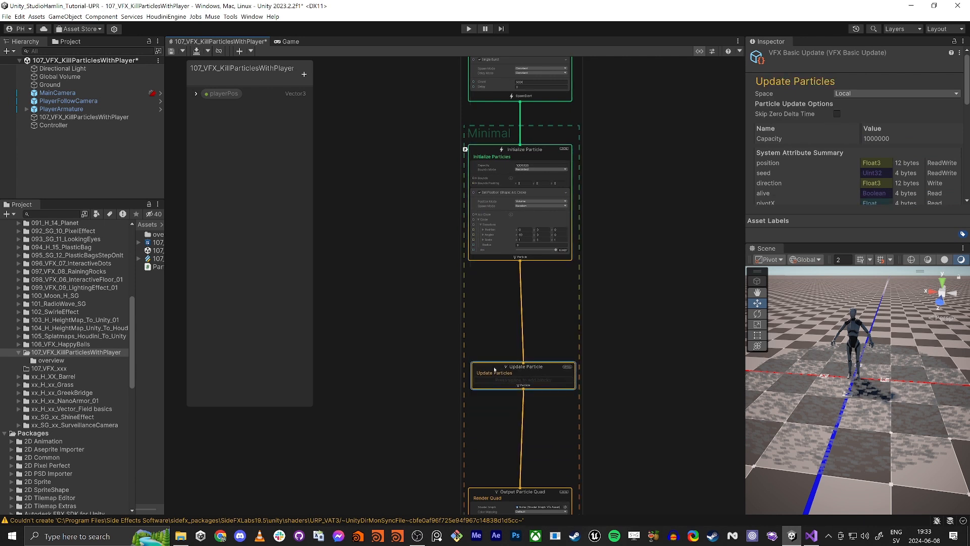
{"action": "middle_click_drag", "start_coordinate": [523, 493], "coordinate": [524, 277]}
{"action": "scroll", "coordinate": [525, 278], "scroll_direction": "up", "scroll_amount": 5}
{"action": "scroll", "coordinate": [524, 278], "scroll_direction": "down", "scroll_amount": 3}
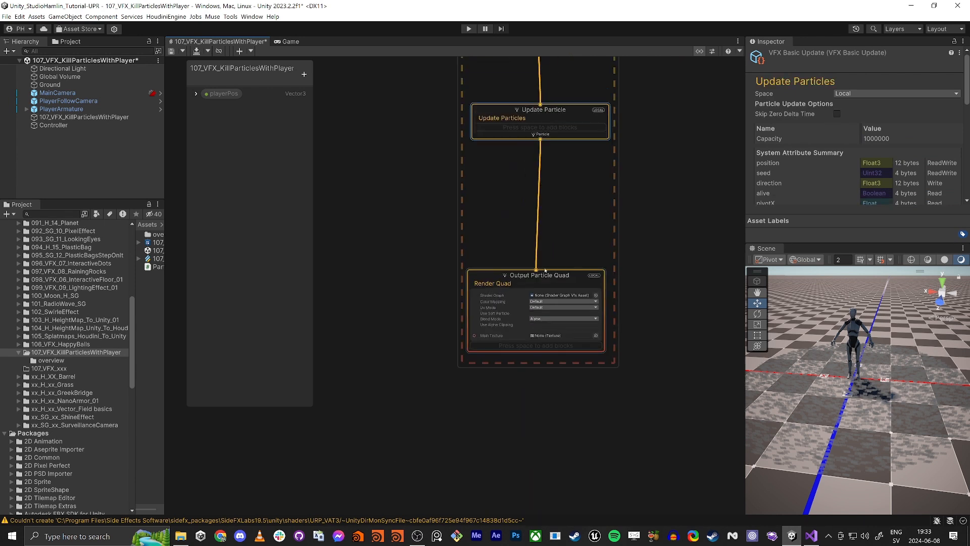
- Replace the Output Particle Quad with an Output Particle URP Lit Mesh connected to Update Particle
{"action": "left_click", "coordinate": [545, 277]}
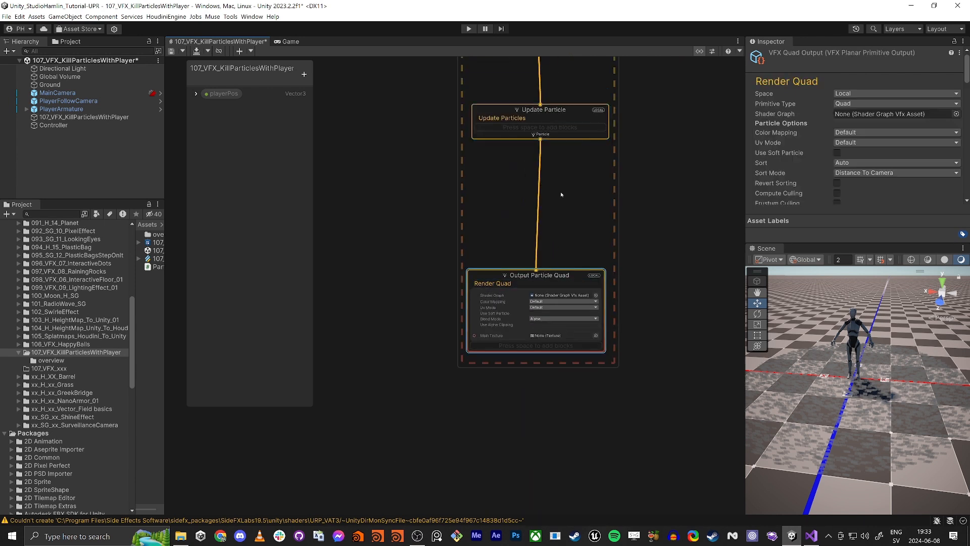
{"action": "key", "text": "Delete"}
{"action": "left_click_drag", "start_coordinate": [542, 134], "coordinate": [528, 237]}
{"action": "type", "text": "mesh"}
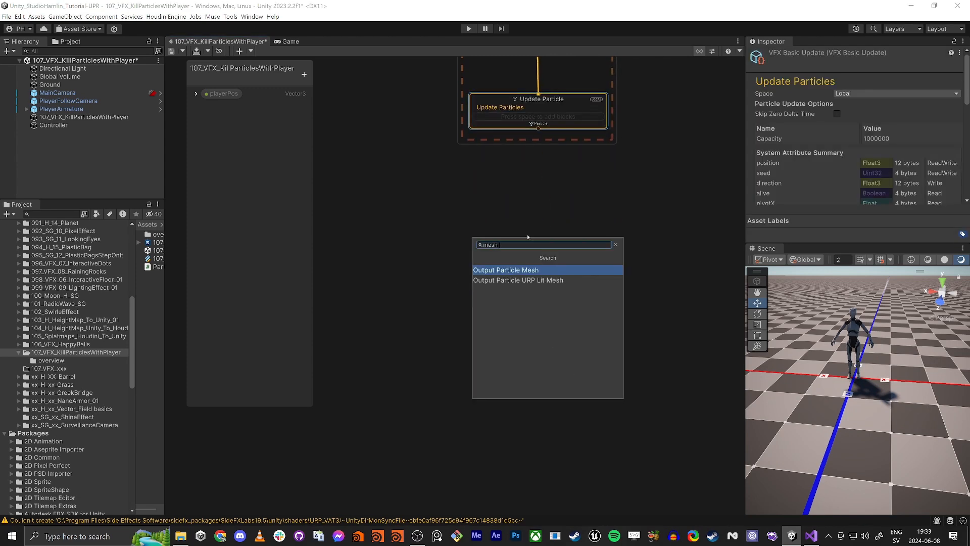
{"action": "key", "text": "Down"}
{"action": "key", "text": "Return"}
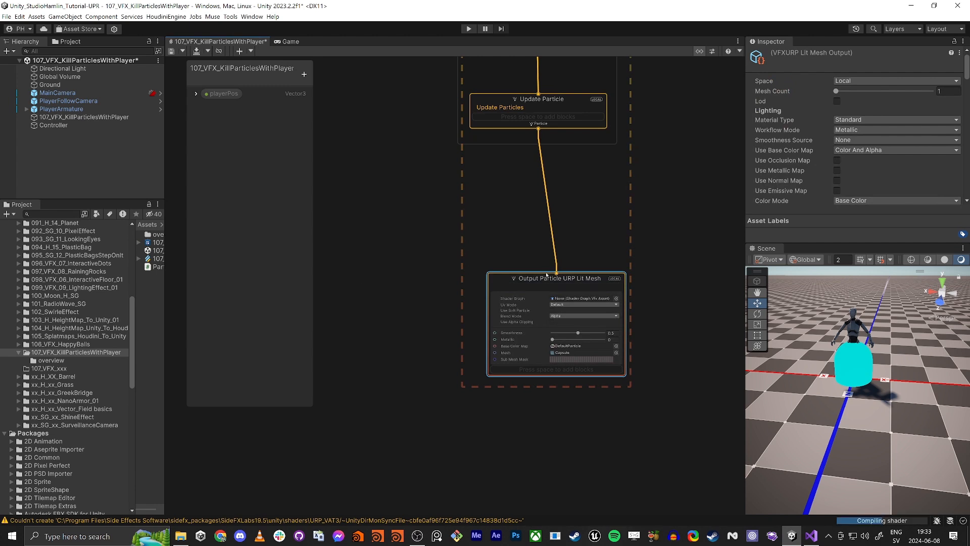
- Assign the 107_VFX_KillParticlesWithPlayer shader graph to the output's Shader Graph slot
{"action": "key", "text": "w"}
{"action": "right_click_drag", "start_coordinate": [824, 434], "coordinate": [859, 420]}
{"action": "scroll", "coordinate": [567, 309], "scroll_direction": "up", "scroll_amount": 7}
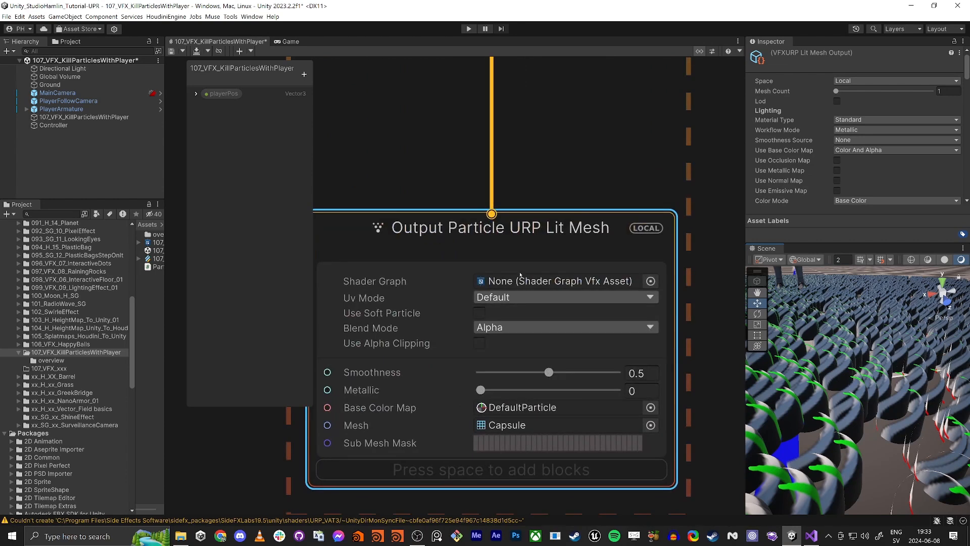
{"action": "left_click_drag", "start_coordinate": [163, 297], "coordinate": [256, 297]}
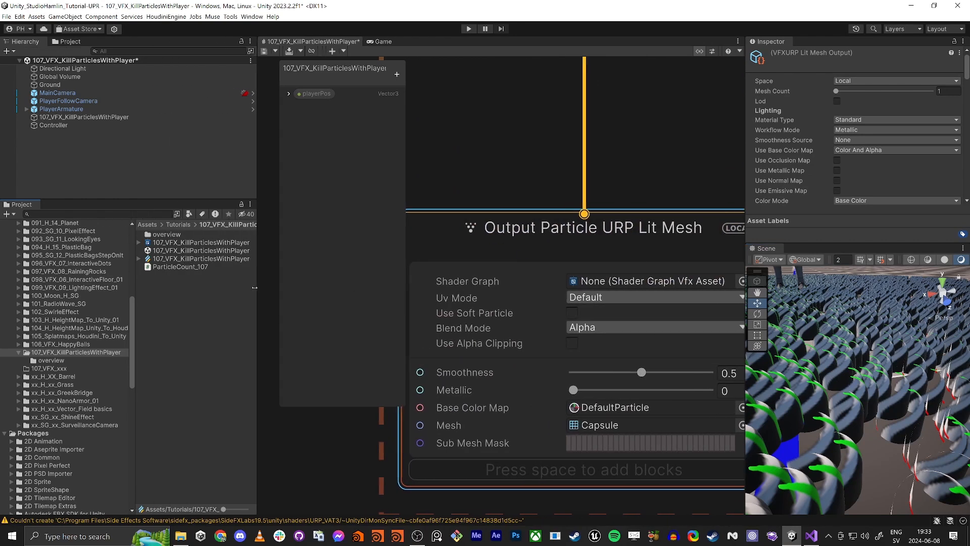
{"action": "left_click", "coordinate": [139, 243]}
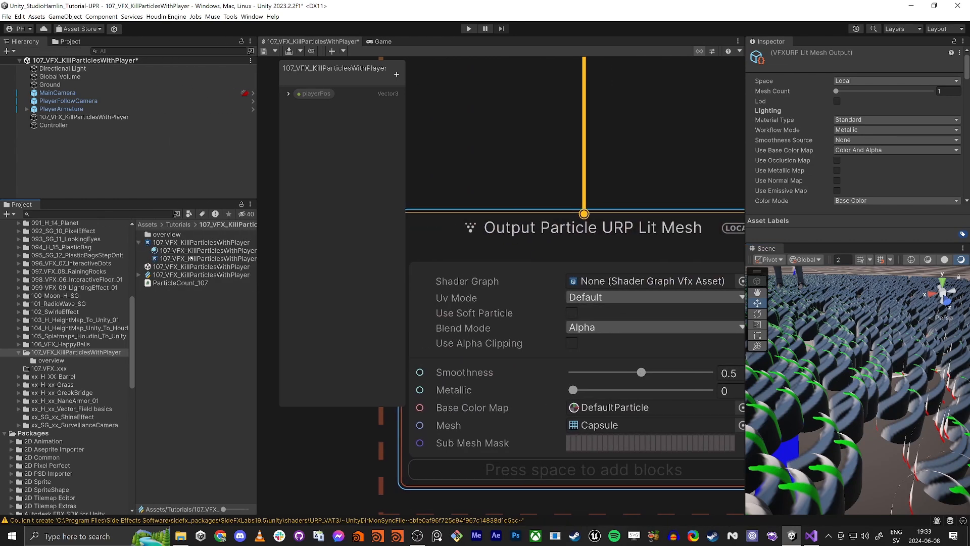
{"action": "left_click_drag", "start_coordinate": [184, 258], "coordinate": [642, 281]}
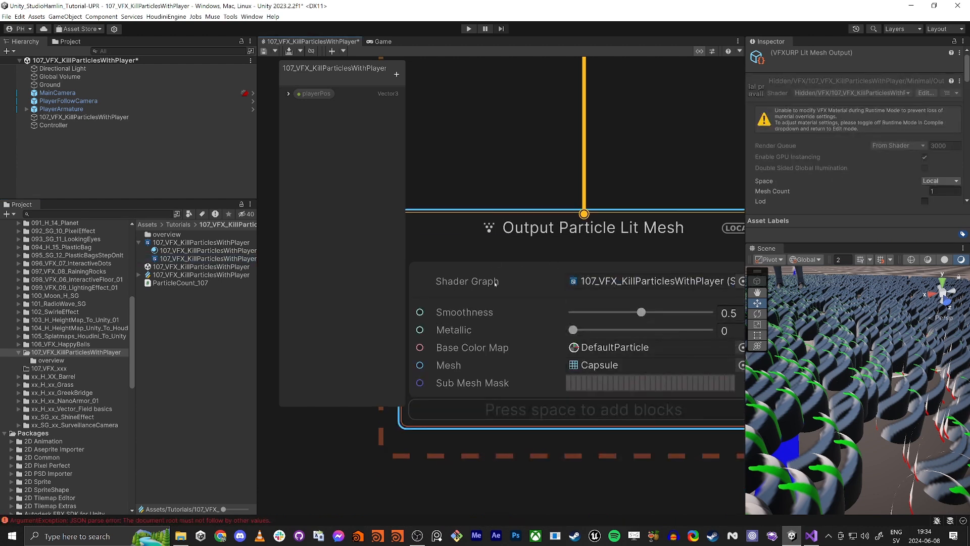
- Set the output's mesh to Sphere
{"action": "scroll", "coordinate": [574, 385], "scroll_direction": "down", "scroll_amount": 1}
{"action": "middle_click_drag", "start_coordinate": [634, 465], "coordinate": [566, 423]}
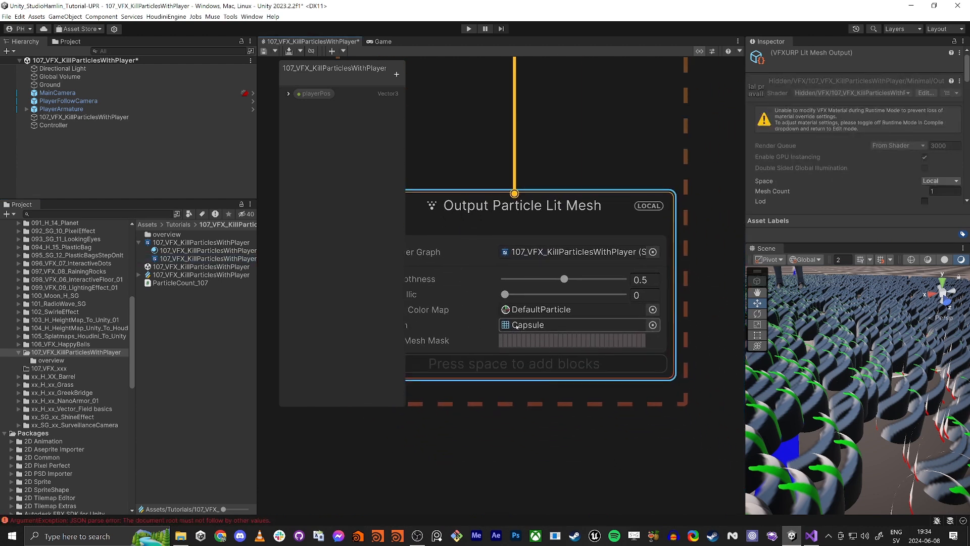
{"action": "left_click", "coordinate": [653, 325]}
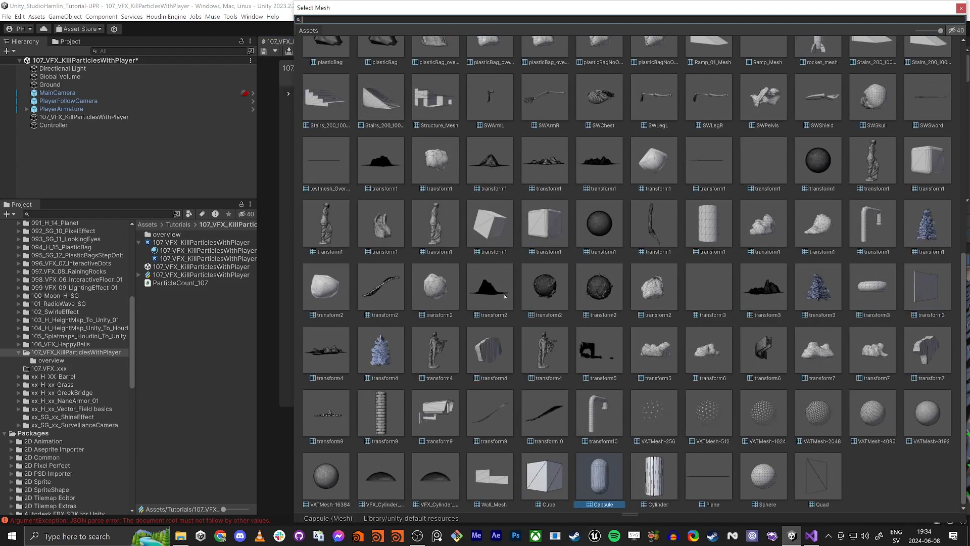
{"action": "type", "text": "spher"}
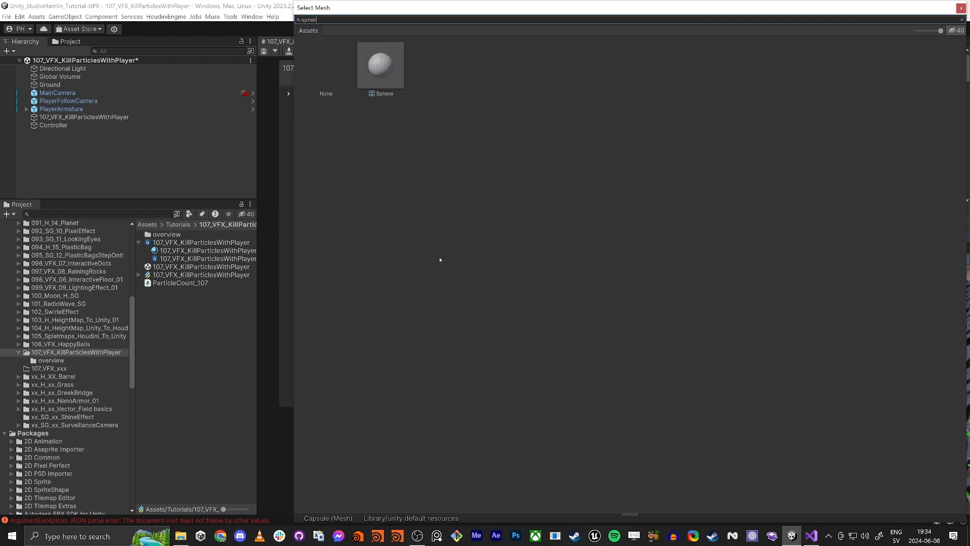
{"action": "double_click", "coordinate": [377, 53]}
{"action": "scroll", "coordinate": [448, 253], "scroll_direction": "down", "scroll_amount": 5}
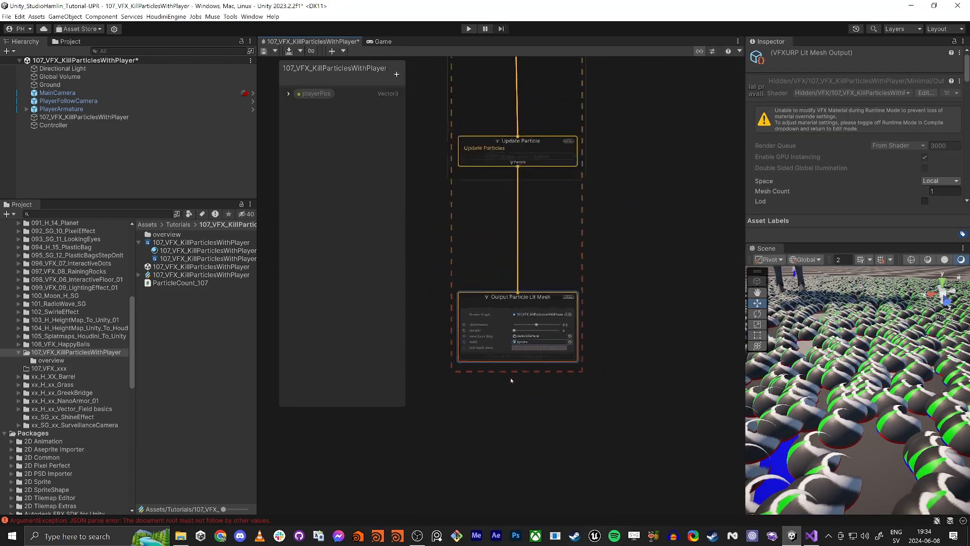
{"action": "middle_click_drag", "start_coordinate": [448, 253], "coordinate": [523, 279]}
{"action": "scroll", "coordinate": [524, 279], "scroll_direction": "down", "scroll_amount": 2}
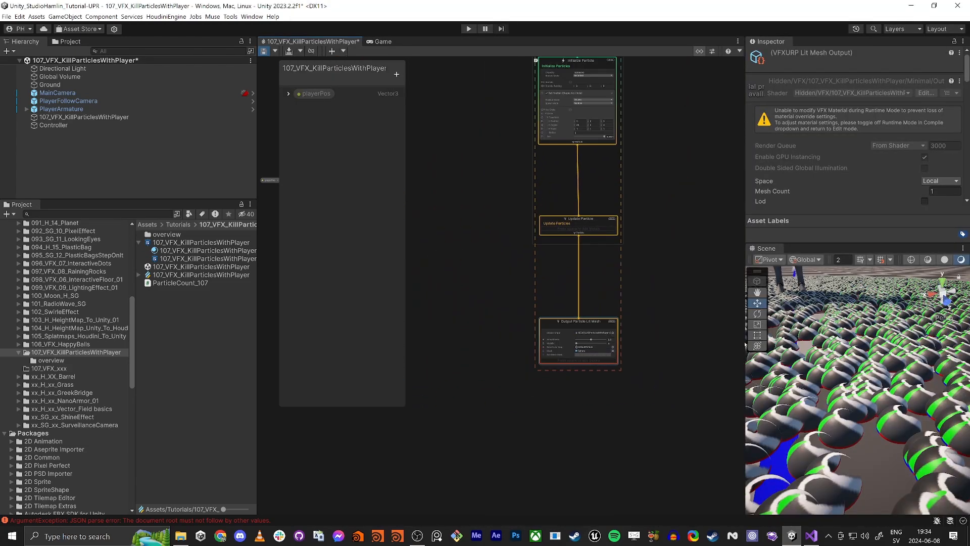
- Save the VFX graph, then open the 107_VFX_KillParticlesWithPlayer shader graph in a docked tab and save it
{"action": "key", "text": "ctrl+s"}
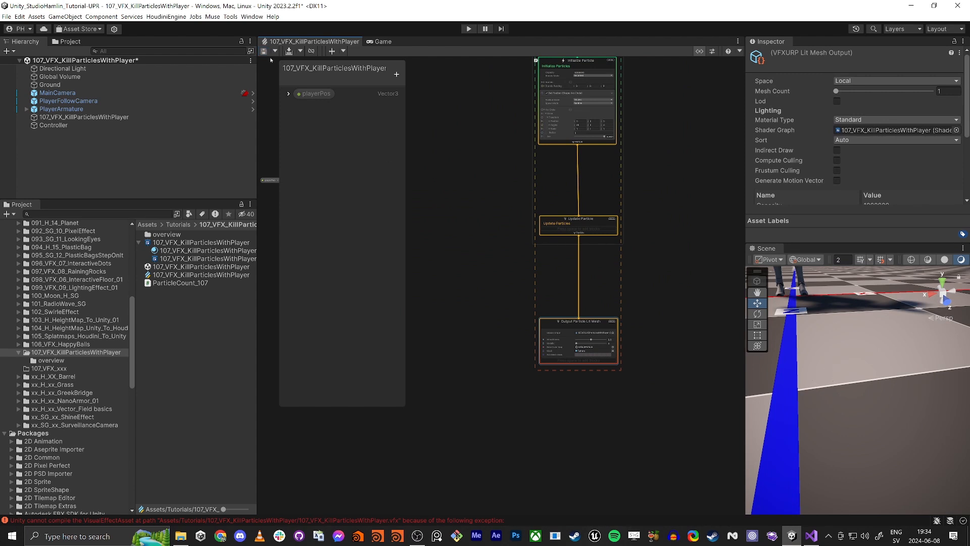
{"action": "right_click_drag", "start_coordinate": [810, 375], "coordinate": [784, 389]}
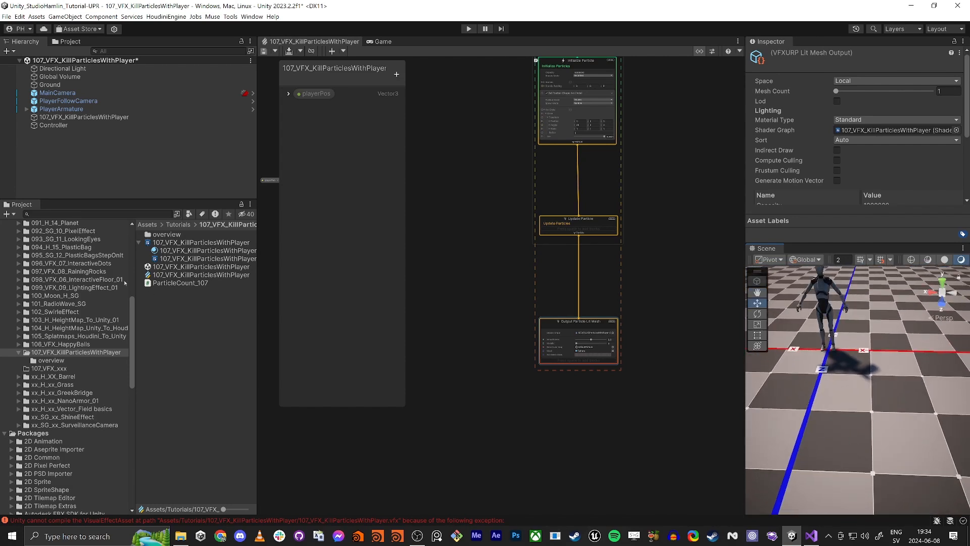
{"action": "left_click", "coordinate": [189, 243]}
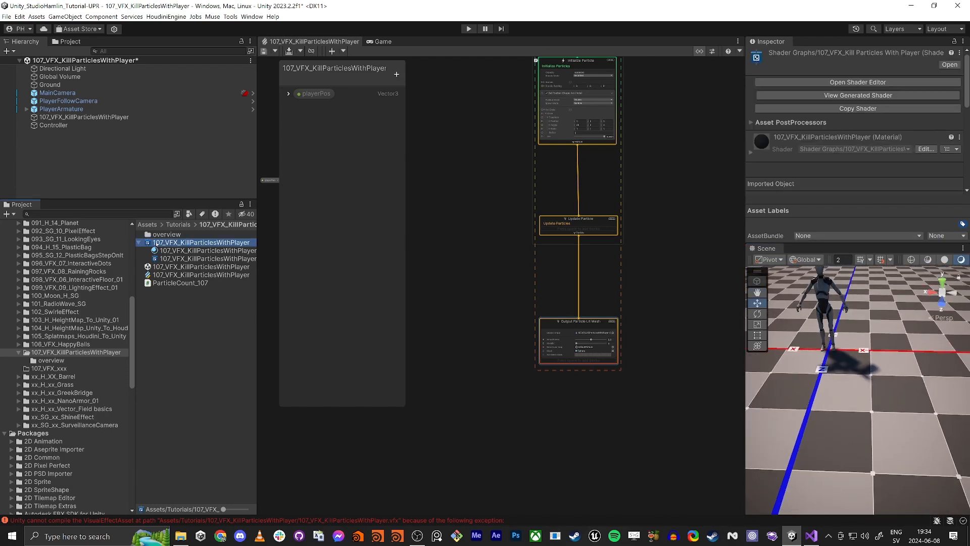
{"action": "double_click", "coordinate": [172, 244]}
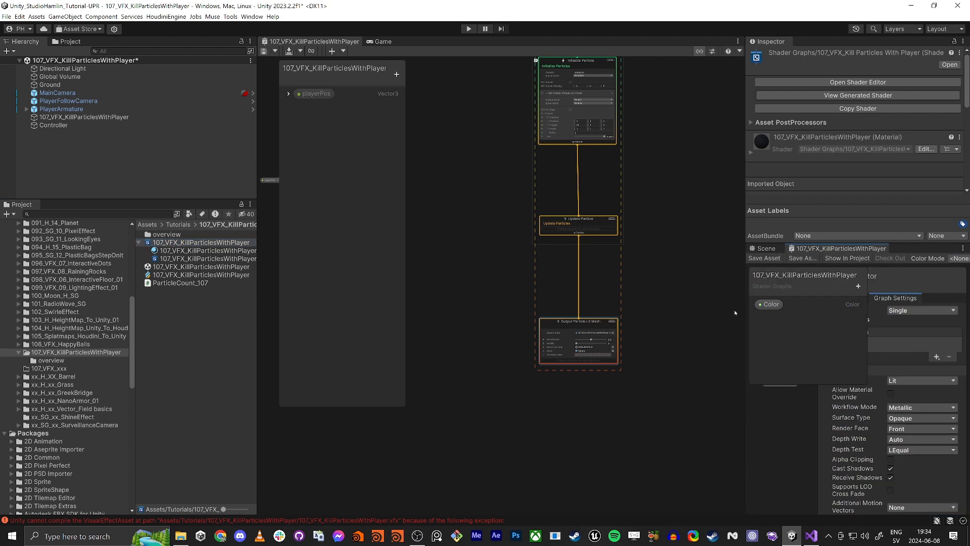
{"action": "left_click_drag", "start_coordinate": [839, 249], "coordinate": [288, 45]}
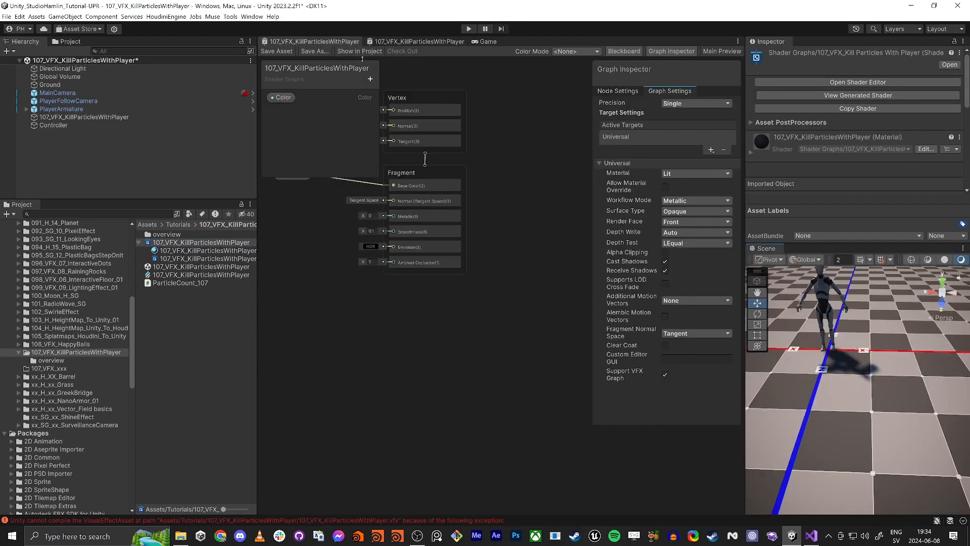
{"action": "left_click", "coordinate": [274, 52]}
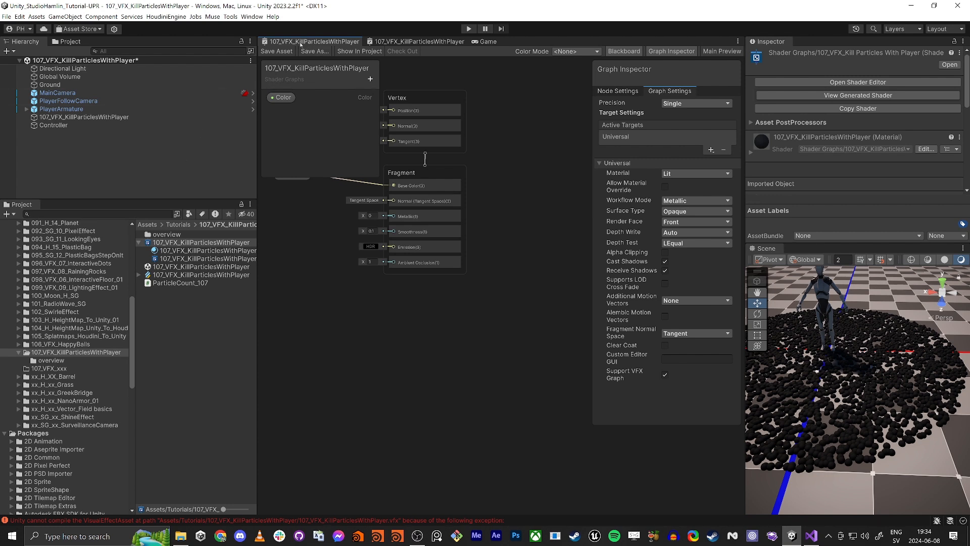
- Close the shader graph tab and return to the VFX graph
{"action": "middle_click", "coordinate": [301, 43]}
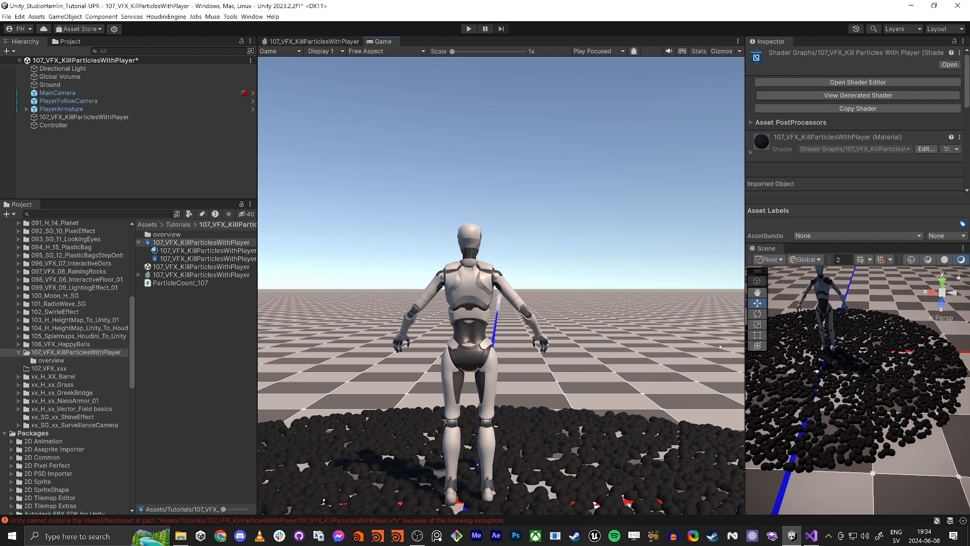
{"action": "left_click", "coordinate": [306, 42]}
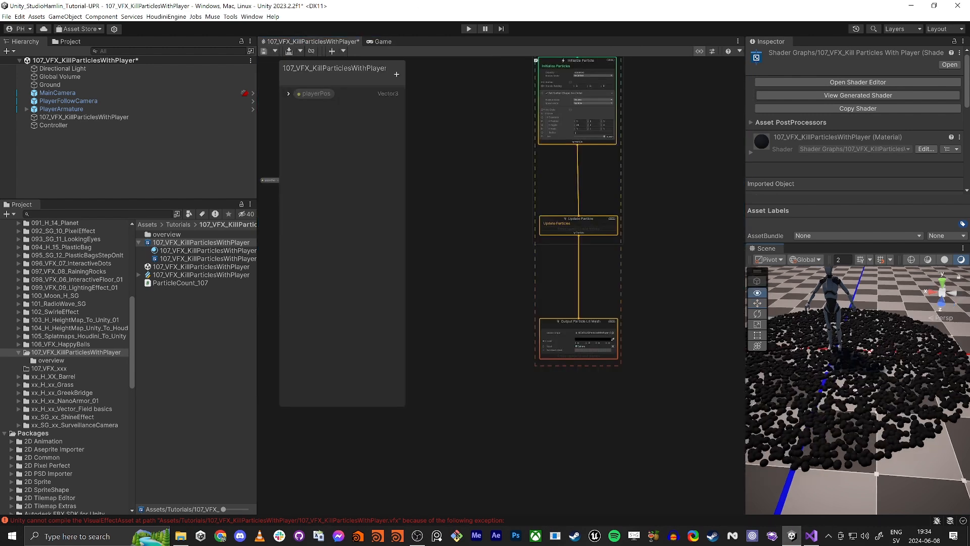
{"action": "mouse_move", "coordinate": [856, 390]}
{"action": "right_mouse_down"}
{"action": "mouse_move", "coordinate": [833, 380]}
{"action": "mouse_move", "coordinate": [841, 385]}
{"action": "right_mouse_up"}
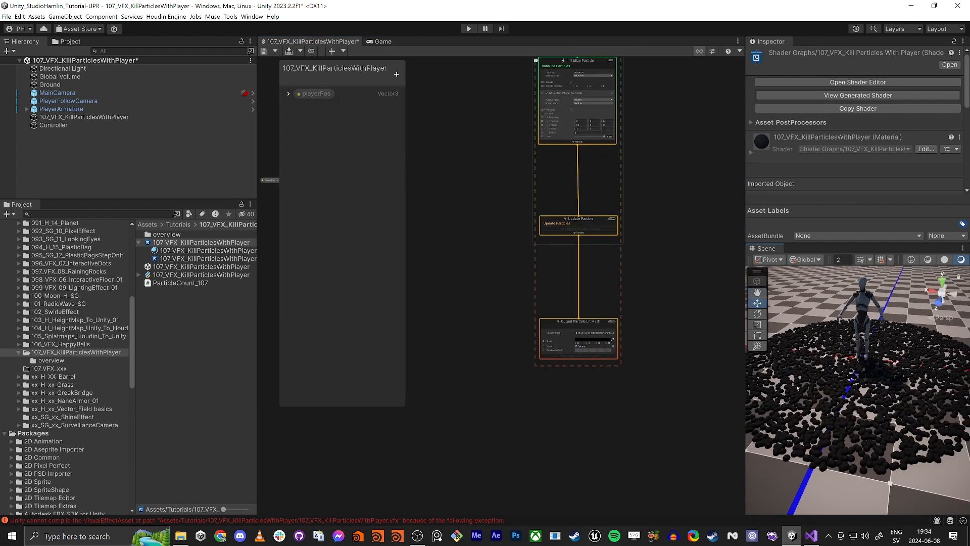
{"action": "scroll", "coordinate": [463, 341], "scroll_direction": "up", "scroll_amount": 6}
{"action": "middle_click_drag", "start_coordinate": [523, 346], "coordinate": [389, 302]}
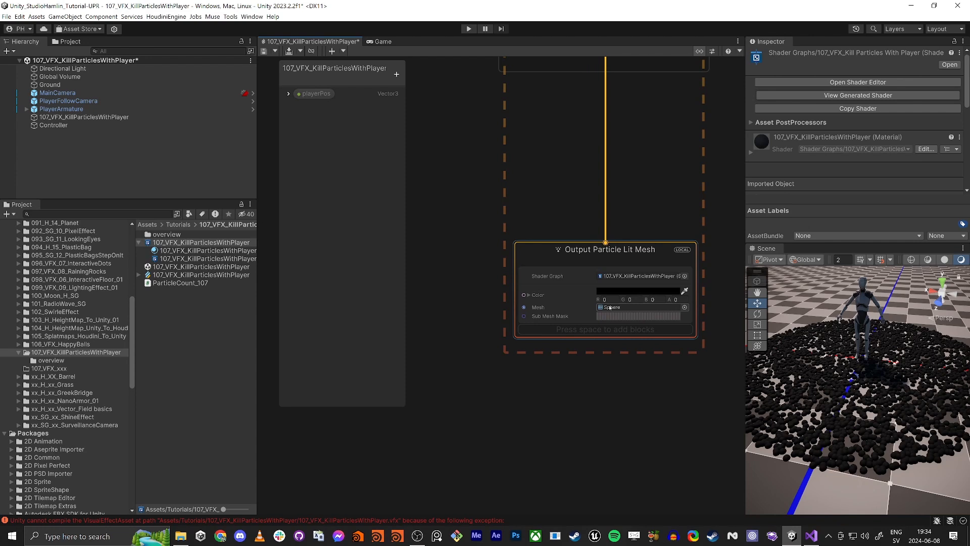
{"action": "scroll", "coordinate": [609, 307], "scroll_direction": "down", "scroll_amount": 4}
{"action": "middle_click_drag", "start_coordinate": [485, 235], "coordinate": [491, 450]}
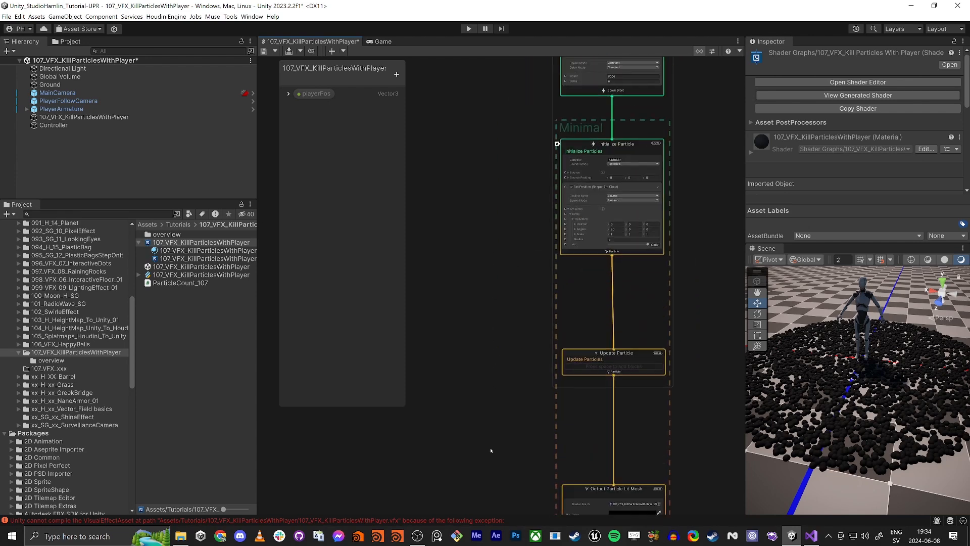
{"action": "scroll", "coordinate": [428, 188], "scroll_direction": "down", "scroll_amount": 3}
{"action": "middle_click_drag", "start_coordinate": [428, 191], "coordinate": [503, 185]}
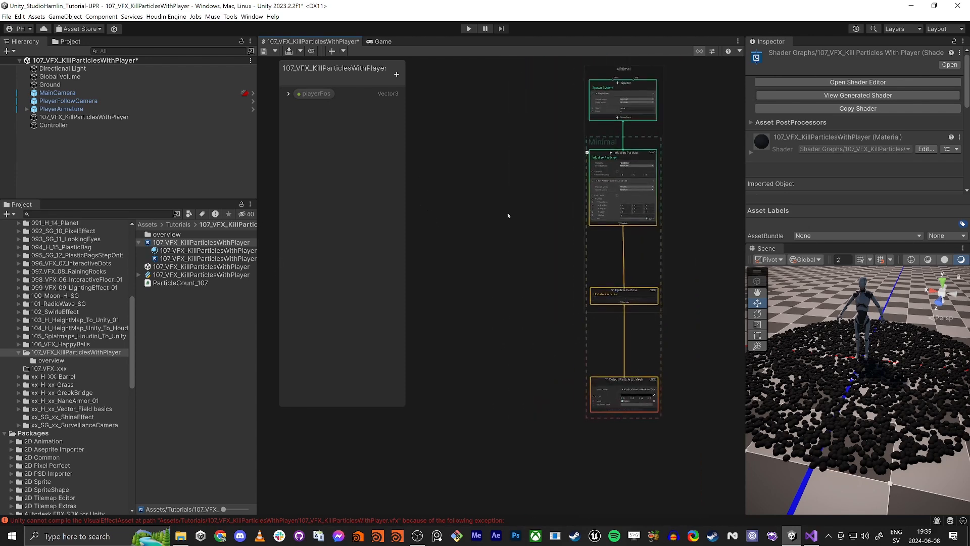
{"action": "key", "text": "shift+space"}
{"action": "key", "text": "shift+space"}
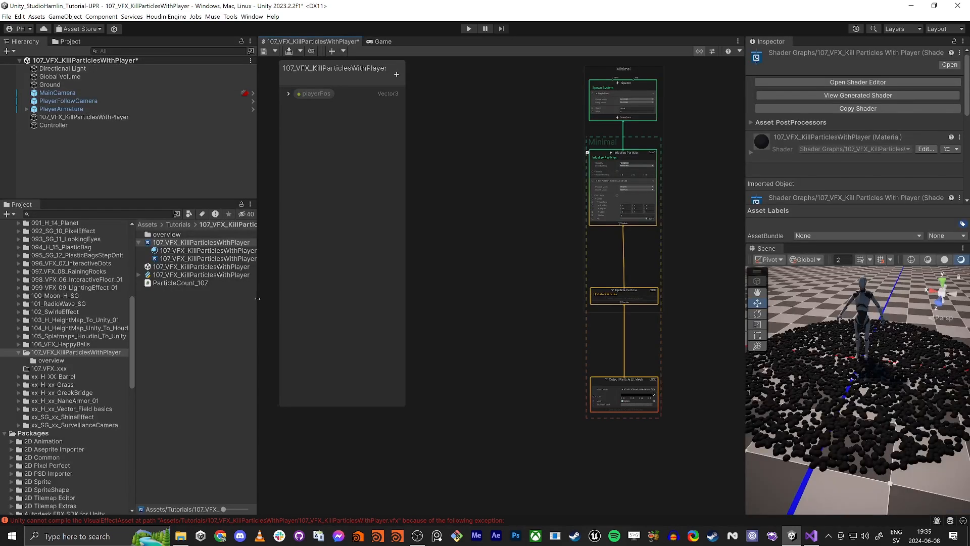
- Narrow the hierarchy and project panels and move the playerPos parameter node beside the contexts
{"action": "left_click_drag", "start_coordinate": [258, 298], "coordinate": [140, 281]}
{"action": "middle_click_drag", "start_coordinate": [339, 204], "coordinate": [500, 214]}
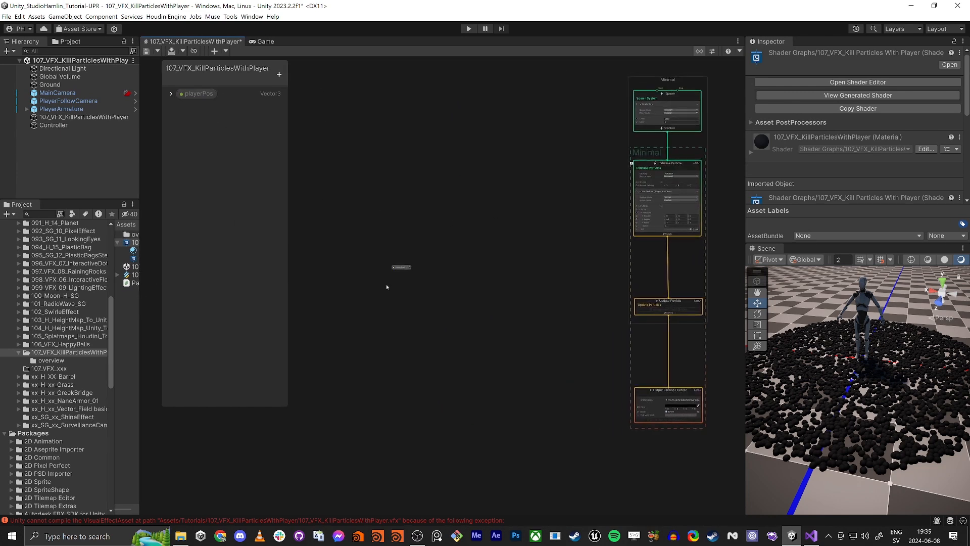
{"action": "scroll", "coordinate": [411, 278], "scroll_direction": "up", "scroll_amount": 4}
{"action": "left_click_drag", "start_coordinate": [399, 266], "coordinate": [585, 330]}
{"action": "middle_click_drag", "start_coordinate": [585, 330], "coordinate": [424, 324]}
{"action": "scroll", "coordinate": [493, 288], "scroll_direction": "down", "scroll_amount": 4}
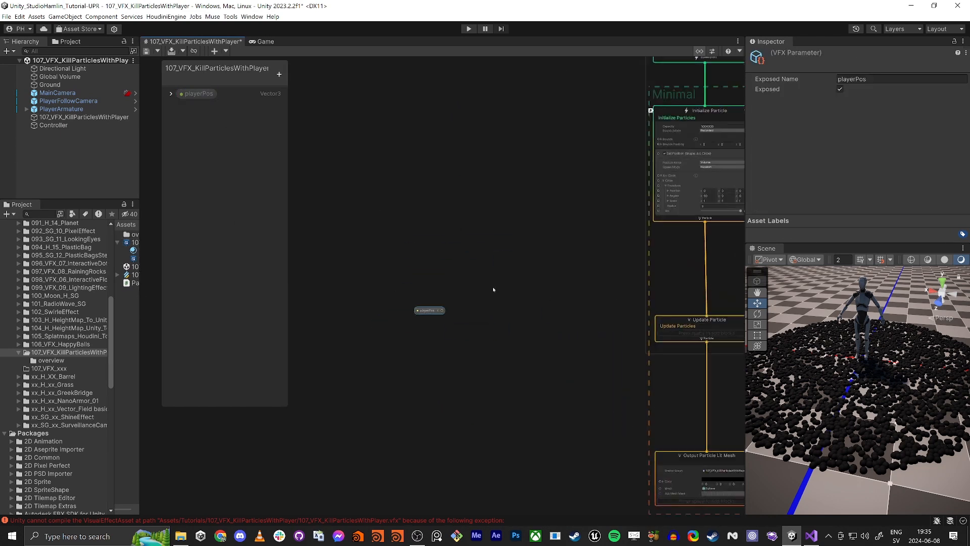
{"action": "middle_click_drag", "start_coordinate": [531, 320], "coordinate": [495, 299]}
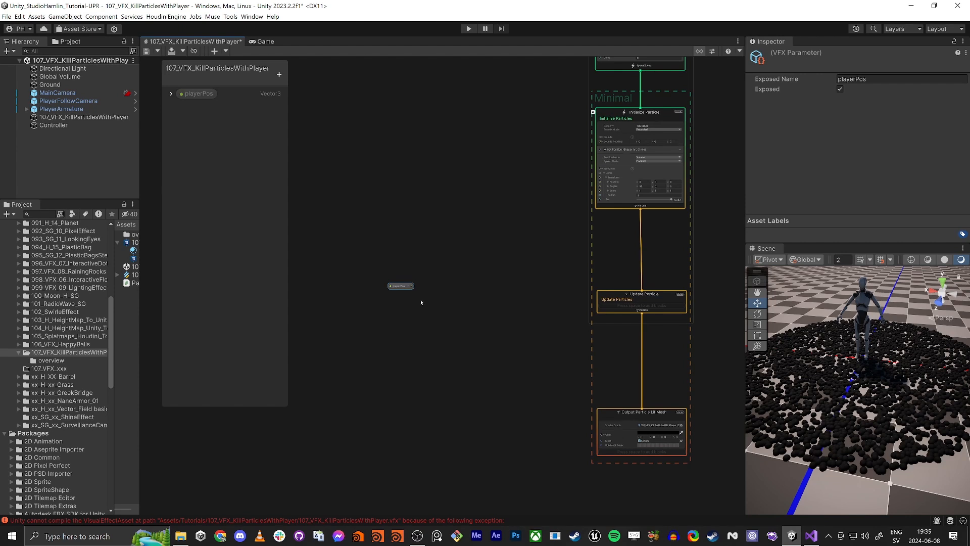
{"action": "left_click", "coordinate": [396, 325]}
{"action": "scroll", "coordinate": [401, 266], "scroll_direction": "up", "scroll_amount": 7}
{"action": "left_click_drag", "start_coordinate": [399, 329], "coordinate": [555, 320]}
{"action": "middle_click_drag", "start_coordinate": [664, 423], "coordinate": [456, 359]}
{"action": "left_click_drag", "start_coordinate": [355, 252], "coordinate": [379, 234]}
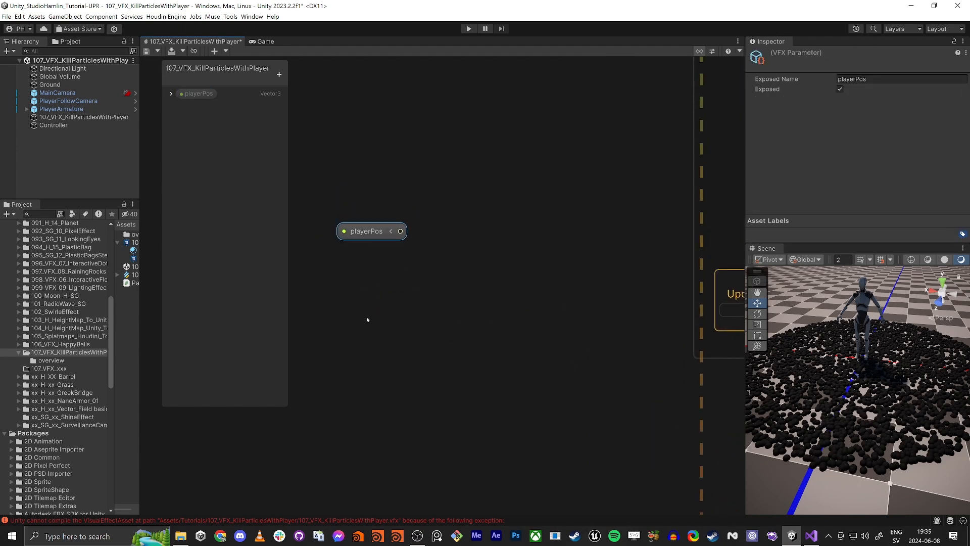
- Add a Get Attribute position node by searching for get position
{"action": "left_click", "coordinate": [373, 316]}
{"action": "key", "text": "space"}
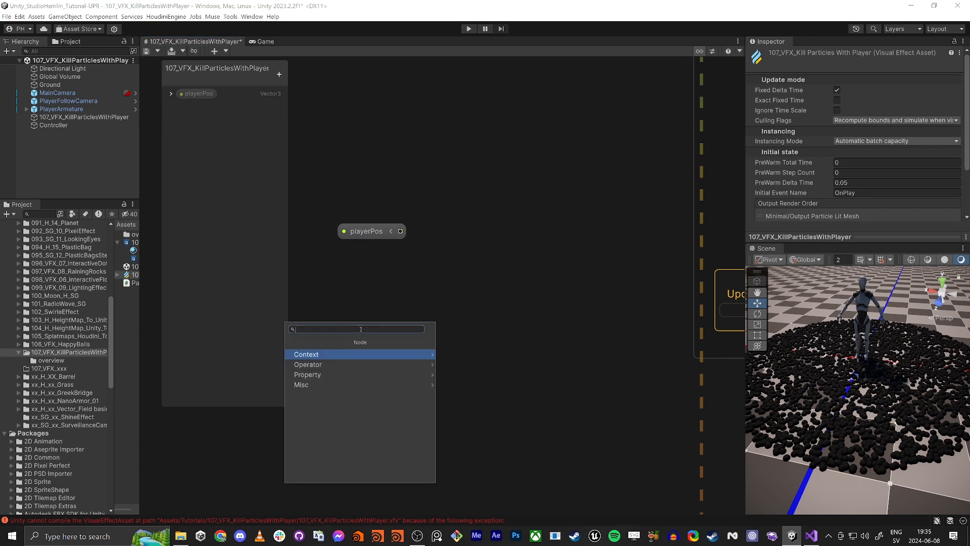
{"action": "type", "text": "get position"}
{"action": "key", "text": "Return"}
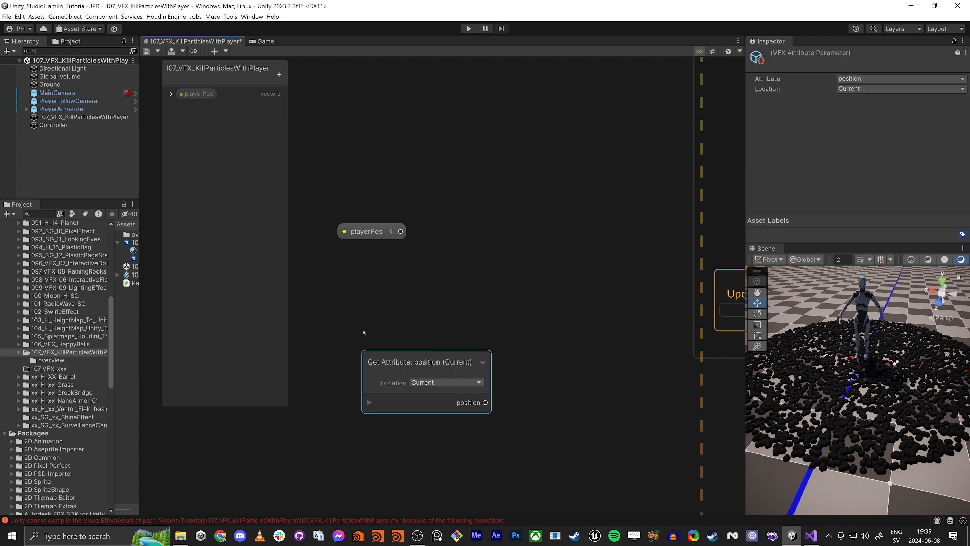
- Arrange the nodes and add a Distance node fed by the position attribute output
{"action": "left_click_drag", "start_coordinate": [395, 362], "coordinate": [354, 151]}
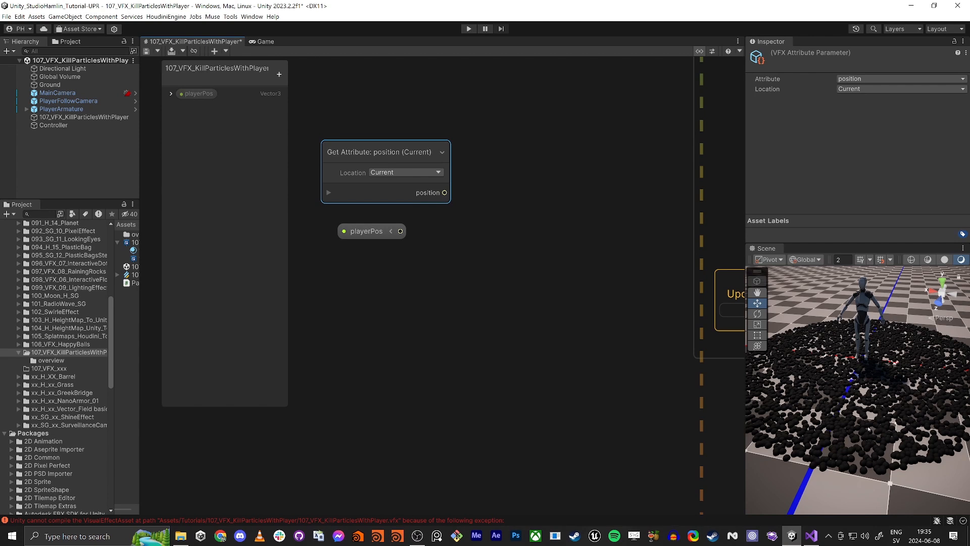
{"action": "left_click_drag", "start_coordinate": [367, 227], "coordinate": [338, 309]}
{"action": "left_click_drag", "start_coordinate": [388, 151], "coordinate": [343, 166]}
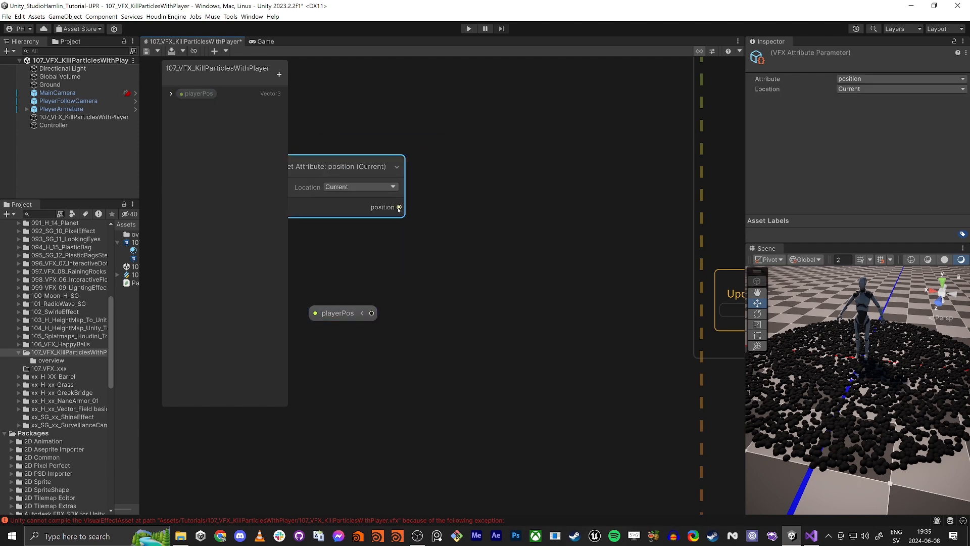
{"action": "left_click_drag", "start_coordinate": [399, 208], "coordinate": [441, 273]}
{"action": "type", "text": "distance"}
{"action": "key", "text": "Return"}
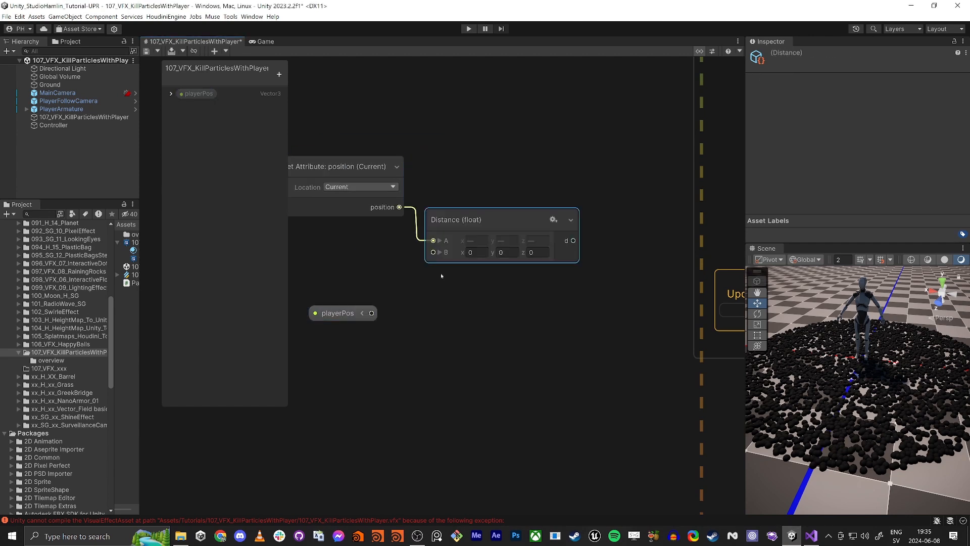
- Connect playerPos to the Distance node's B input and tidy the node layout
{"action": "left_click_drag", "start_coordinate": [371, 313], "coordinate": [447, 257]}
{"action": "left_click_drag", "start_coordinate": [453, 213], "coordinate": [453, 243]}
{"action": "left_click_drag", "start_coordinate": [354, 152], "coordinate": [321, 187]}
{"action": "left_click_drag", "start_coordinate": [360, 206], "coordinate": [331, 230]}
{"action": "left_click_drag", "start_coordinate": [346, 315], "coordinate": [331, 310]}
{"action": "left_click_drag", "start_coordinate": [492, 255], "coordinate": [463, 262]}
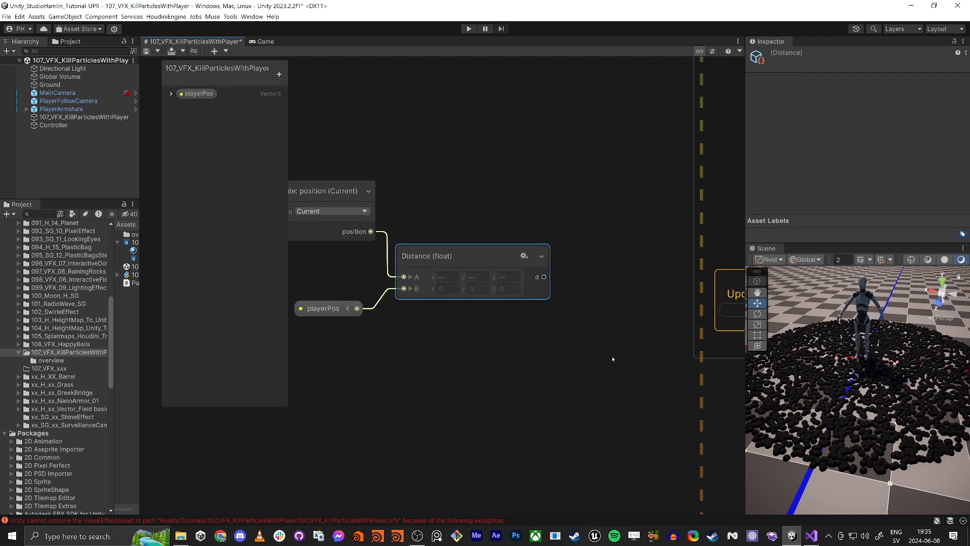
- Connect the Distance output to the Output Particle Lit Mesh's Color input, then save and compile the graph
{"action": "scroll", "coordinate": [611, 356], "scroll_direction": "down", "scroll_amount": 3}
{"action": "middle_click_drag", "start_coordinate": [601, 342], "coordinate": [520, 431]}
{"action": "scroll", "coordinate": [521, 318], "scroll_direction": "up", "scroll_amount": 1}
{"action": "middle_click_drag", "start_coordinate": [521, 318], "coordinate": [568, 234]}
{"action": "scroll", "coordinate": [556, 246], "scroll_direction": "down", "scroll_amount": 2}
{"action": "left_click_drag", "start_coordinate": [386, 213], "coordinate": [500, 352]}
{"action": "left_click_drag", "start_coordinate": [498, 291], "coordinate": [399, 251]}
{"action": "left_click", "coordinate": [480, 291]}
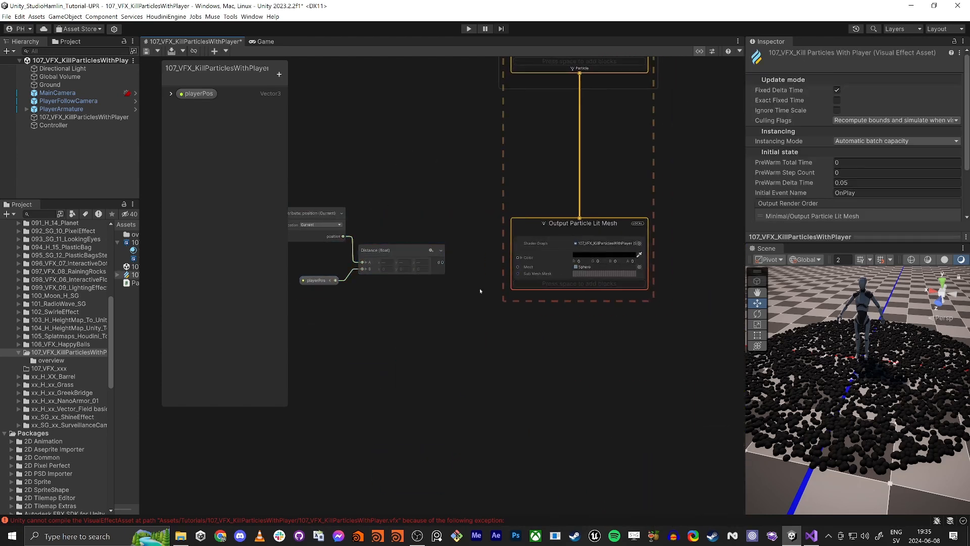
{"action": "key", "text": "ctrl+s"}
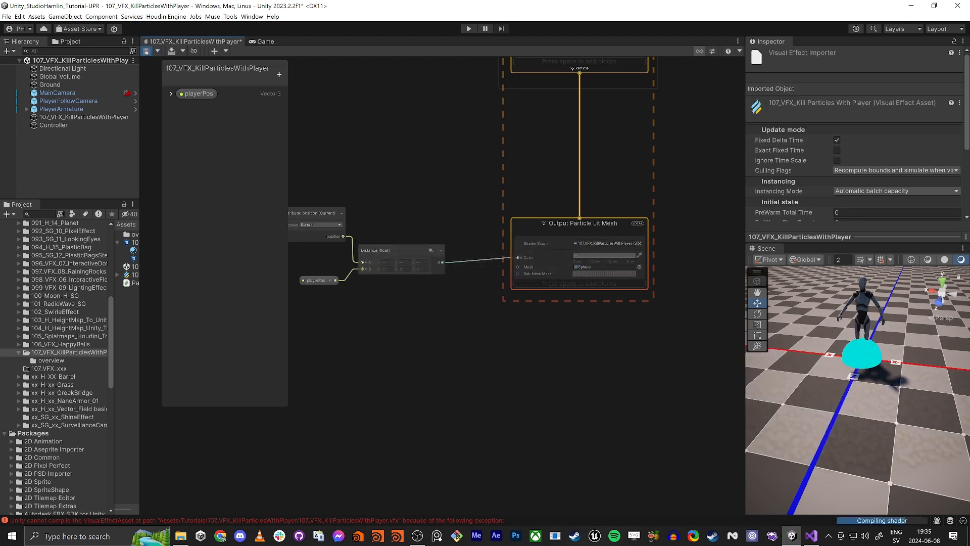
{"action": "left_click", "coordinate": [146, 51]}
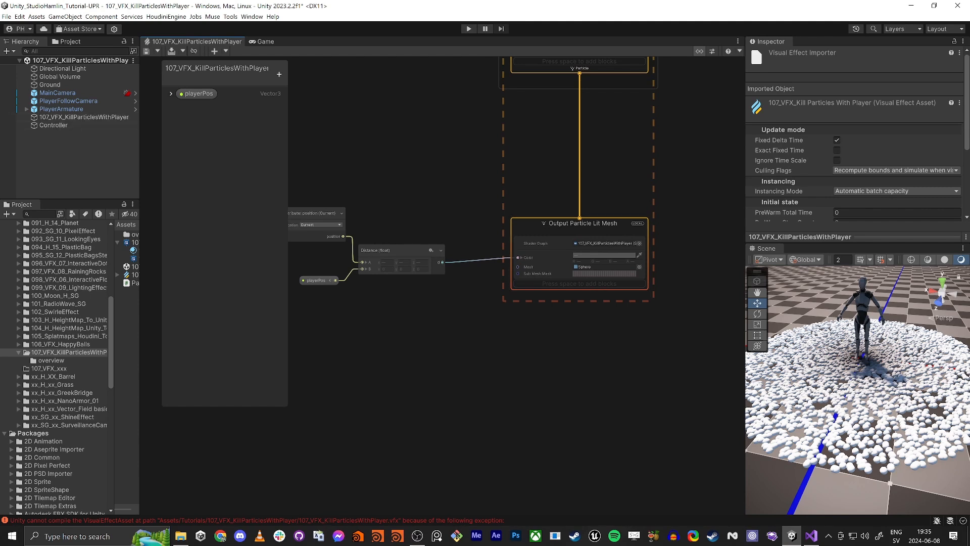
- Switch to the code editor and add an [ExecuteInEditMode] attribute above the ParticleCount_107 class, then save
{"action": "key", "text": "alt+Tab"}
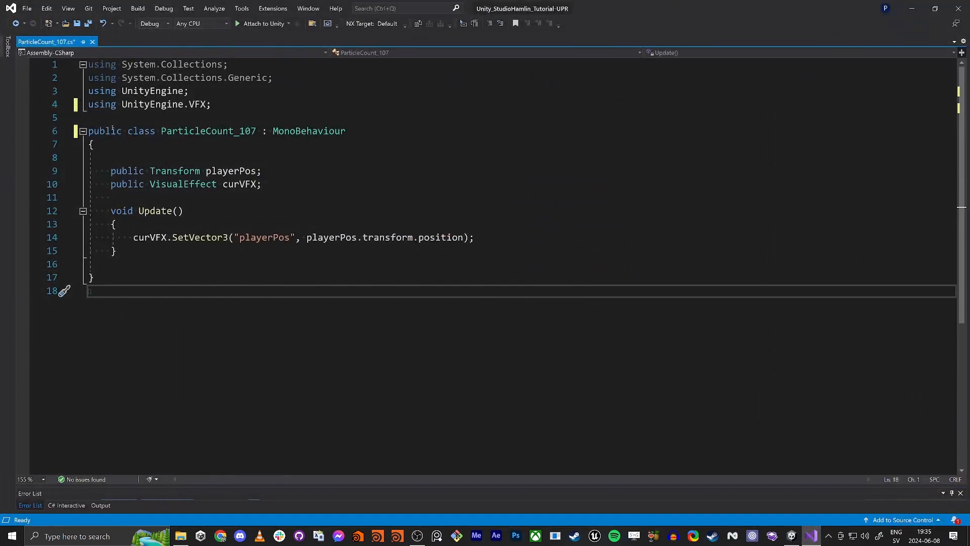
{"action": "left_click", "coordinate": [109, 118]}
{"action": "key", "text": "Return"}
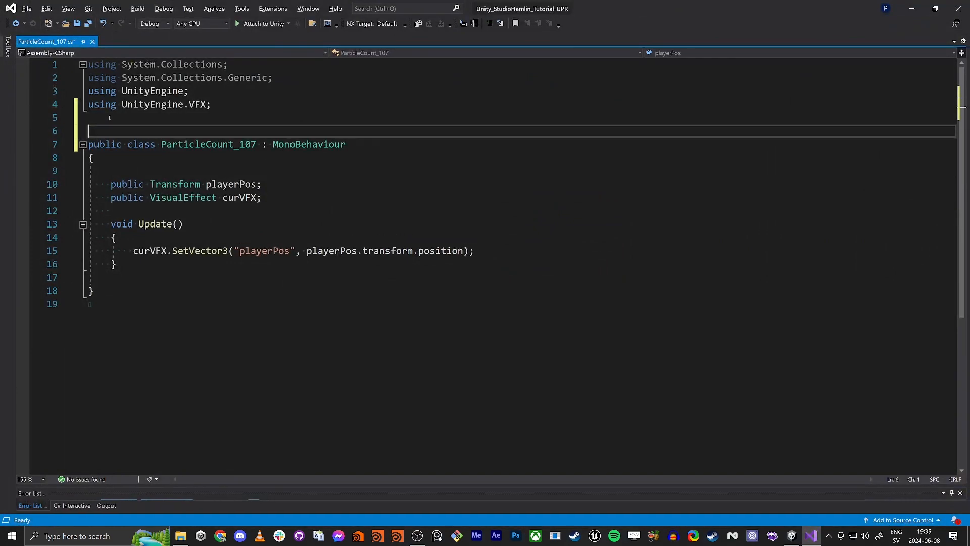
{"action": "type", "text": "[E"}
{"action": "type", "text": "xe"}
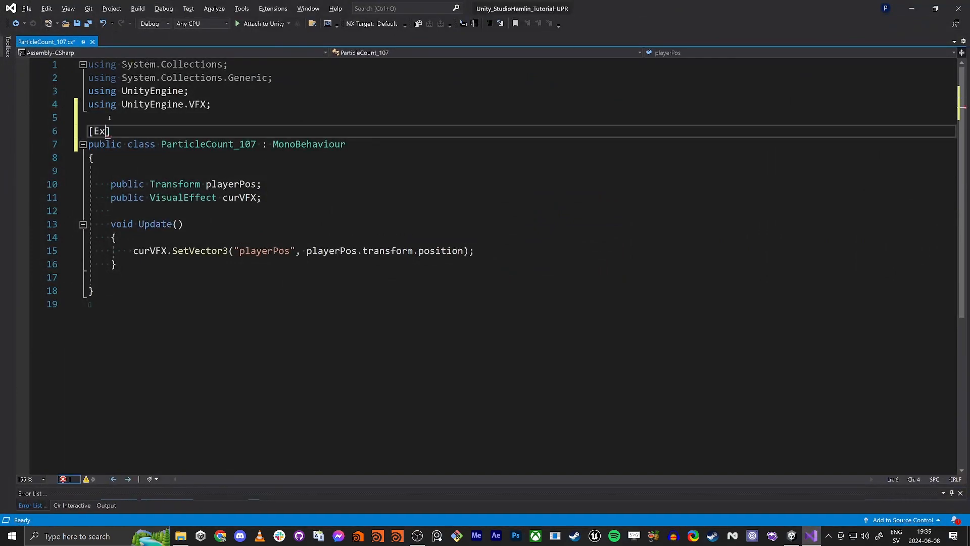
{"action": "key", "text": "Tab"}
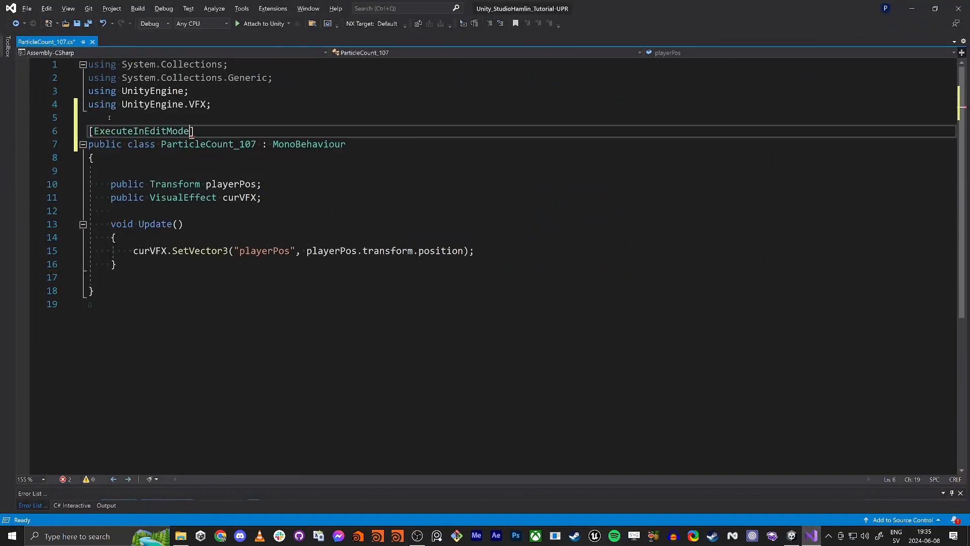
{"action": "key", "text": "ctrl+s"}
{"action": "double_click", "coordinate": [183, 130]}
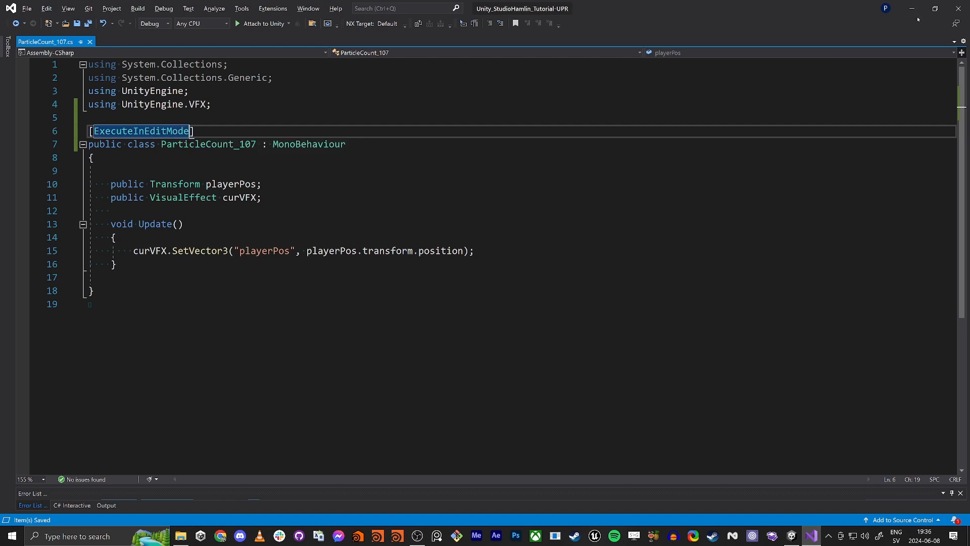
- Return to Unity and inspect the Controller and PlayerArmature objects
{"action": "key", "text": "alt+Tab"}
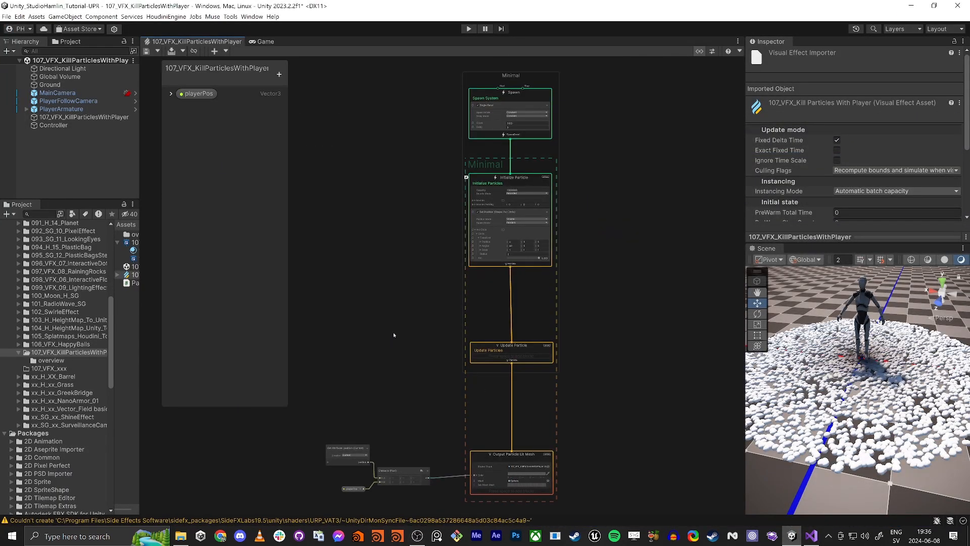
{"action": "key", "text": "alt+Tab"}
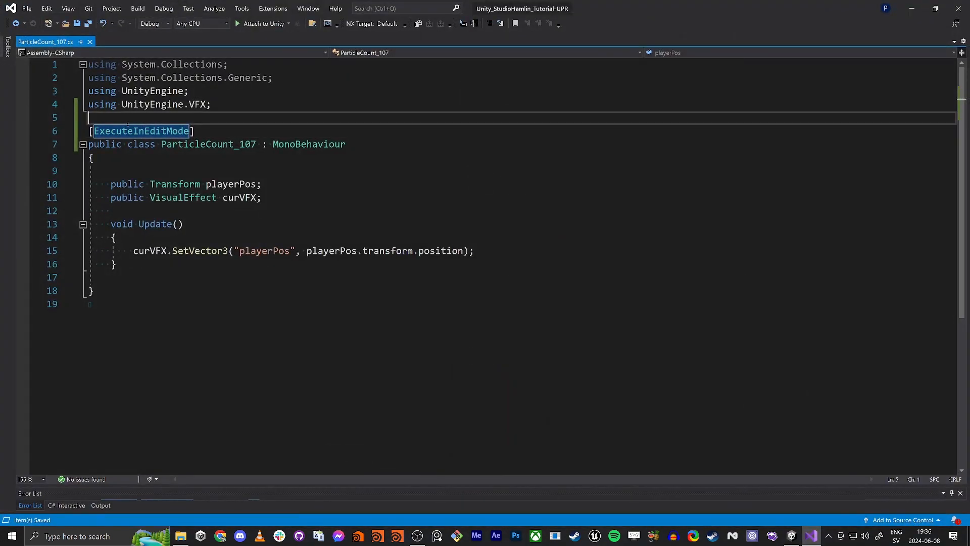
{"action": "left_click", "coordinate": [132, 144]}
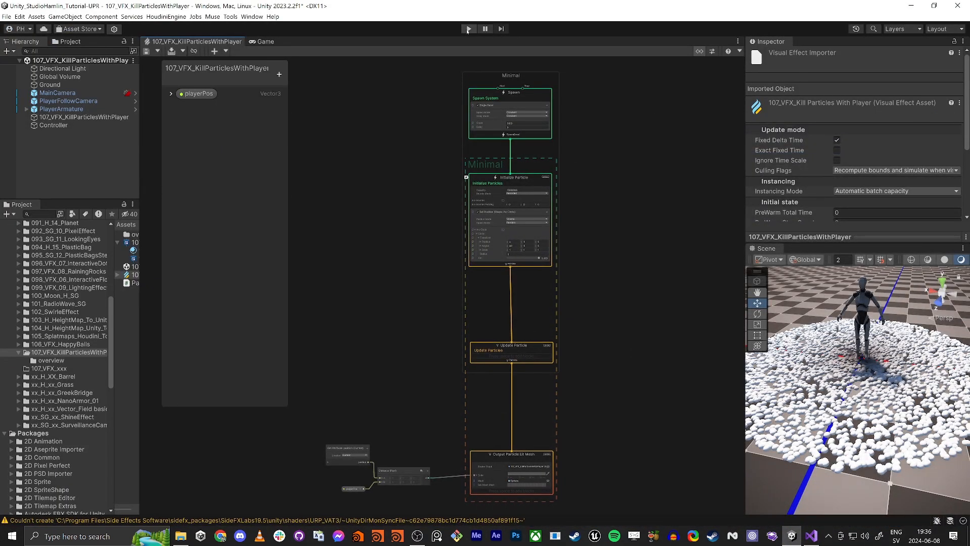
{"action": "left_click", "coordinate": [53, 125]}
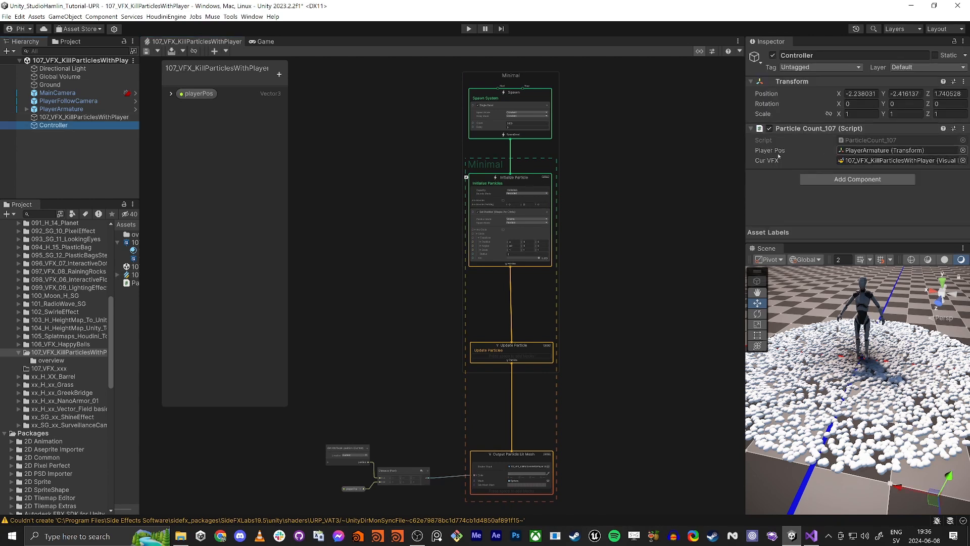
{"action": "left_click", "coordinate": [61, 109]}
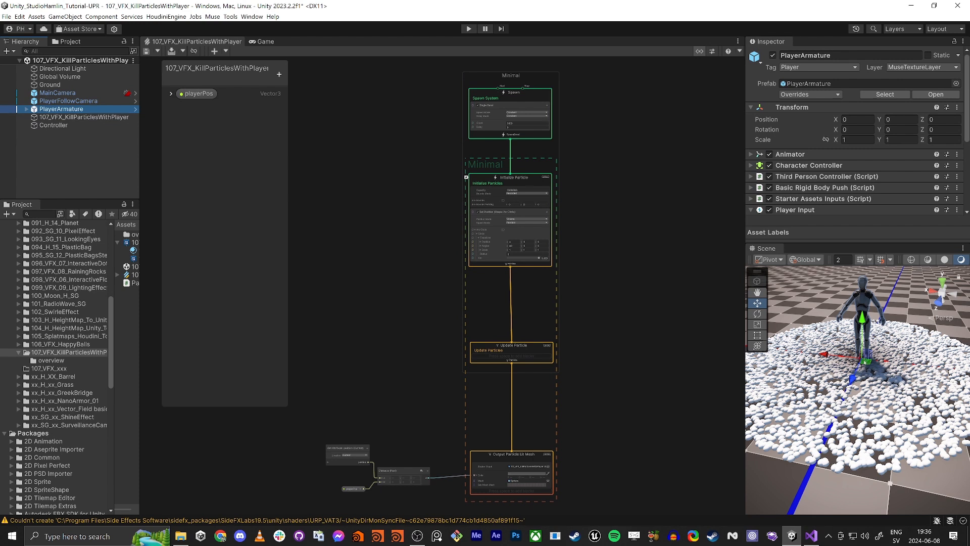
- Move the PlayerArmature through the particle field in the Scene view to test the distance-based coloring
{"action": "left_click_drag", "start_coordinate": [865, 363], "coordinate": [799, 418]}
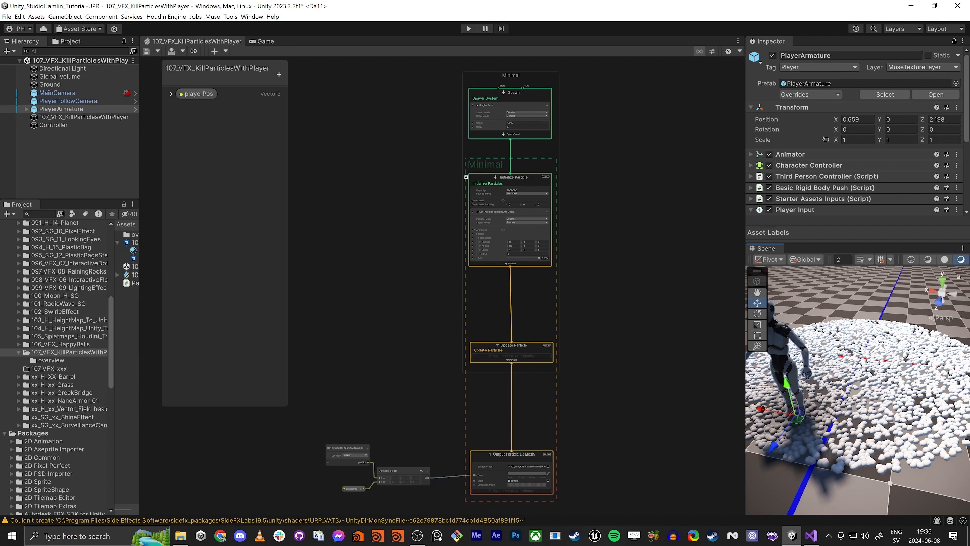
{"action": "middle_click_drag", "start_coordinate": [409, 392], "coordinate": [475, 343]}
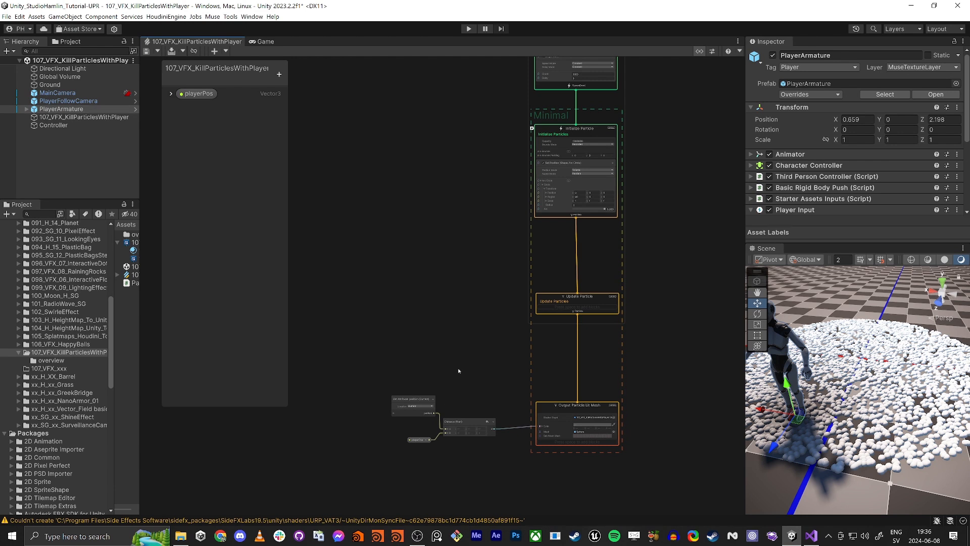
{"action": "scroll", "coordinate": [458, 371], "scroll_direction": "up", "scroll_amount": 3}
{"action": "middle_click_drag", "start_coordinate": [460, 371], "coordinate": [464, 239]}
{"action": "left_click_drag", "start_coordinate": [510, 382], "coordinate": [510, 380]}
{"action": "left_click_drag", "start_coordinate": [479, 298], "coordinate": [403, 99]}
{"action": "left_click", "coordinate": [545, 186]}
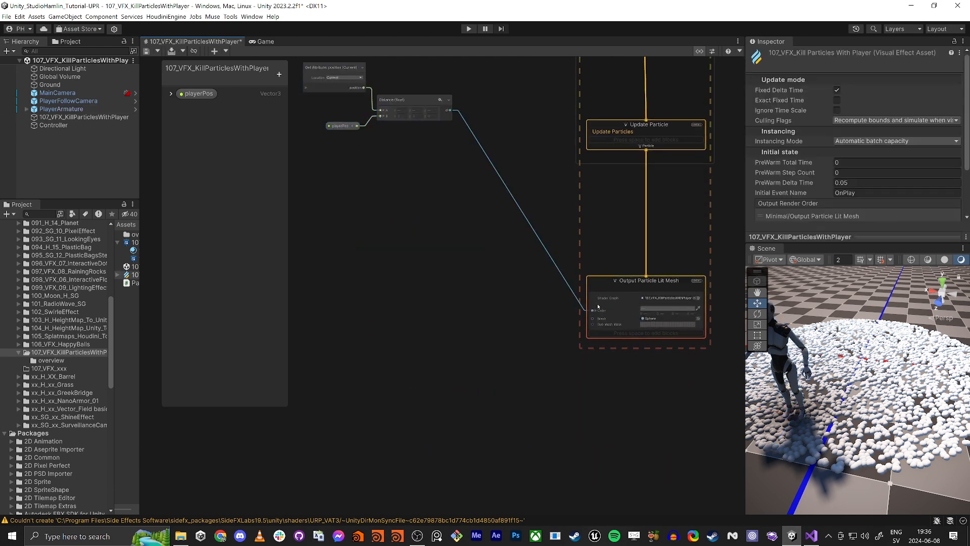
- Reposition the position, Distance and playerPos nodes beside the particle systems in the graph
{"action": "scroll", "coordinate": [526, 373], "scroll_direction": "down", "scroll_amount": 5}
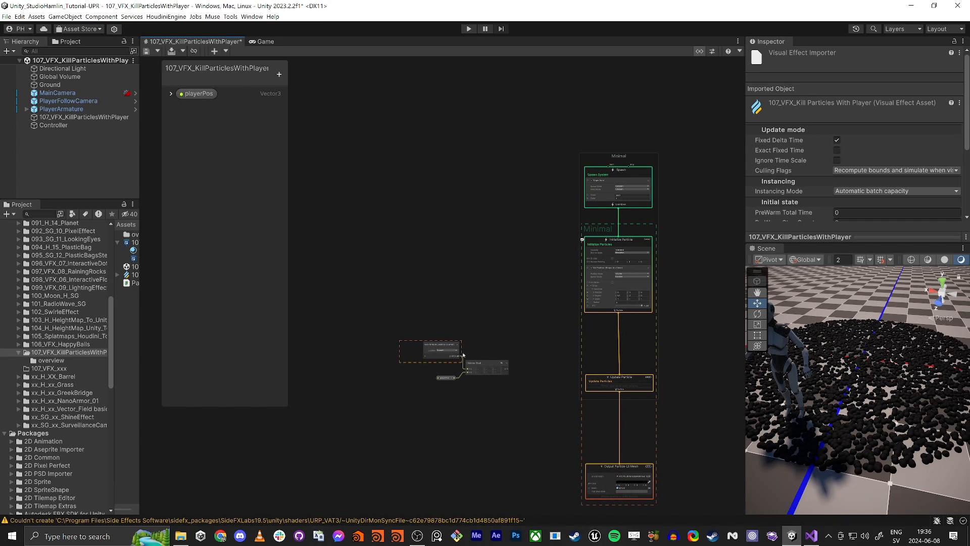
{"action": "left_click_drag", "start_coordinate": [463, 355], "coordinate": [525, 392]}
{"action": "left_click_drag", "start_coordinate": [491, 364], "coordinate": [444, 343]}
{"action": "middle_click_drag", "start_coordinate": [531, 315], "coordinate": [466, 298]}
{"action": "scroll", "coordinate": [475, 276], "scroll_direction": "up", "scroll_amount": 5}
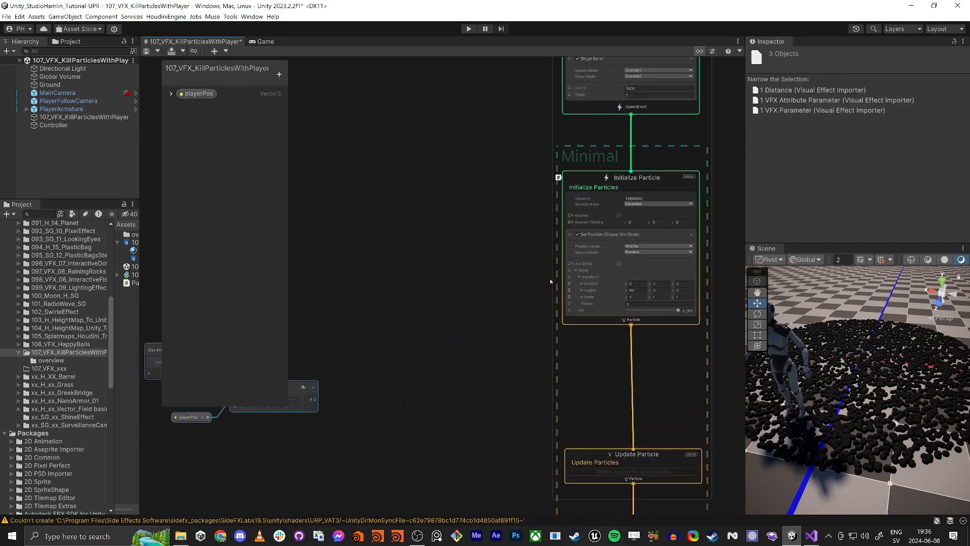
{"action": "middle_click_drag", "start_coordinate": [551, 281], "coordinate": [485, 284]}
- Add an Add Custom Attribute block to Initialize Particle and name its attribute health
{"action": "left_click", "coordinate": [531, 181]}
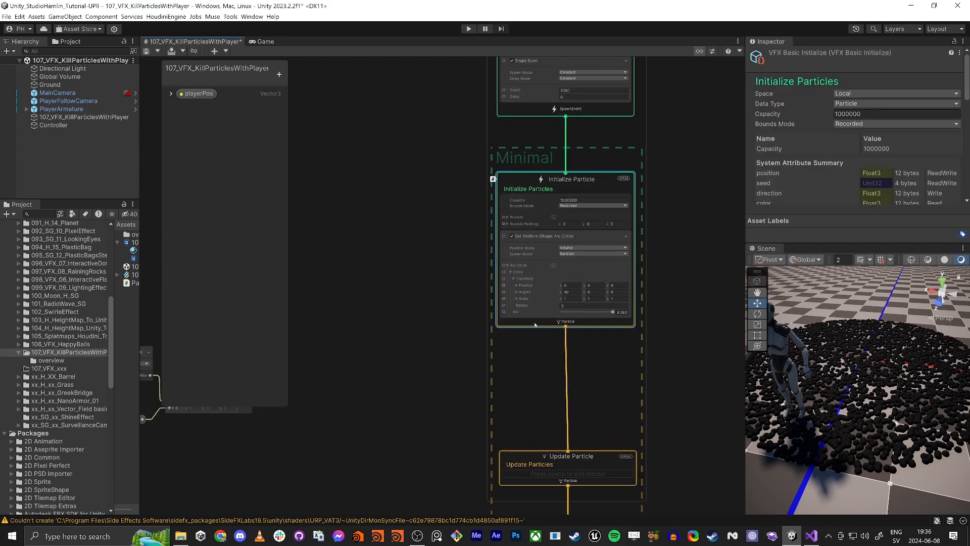
{"action": "key", "text": "space"}
{"action": "type", "text": "customn"}
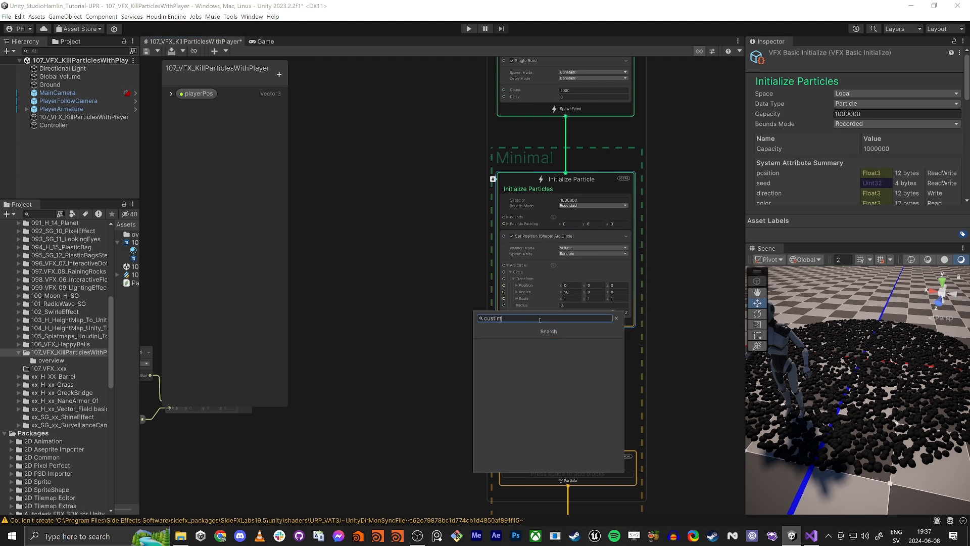
{"action": "key", "text": "BackSpace"}
{"action": "key", "text": "BackSpace"}
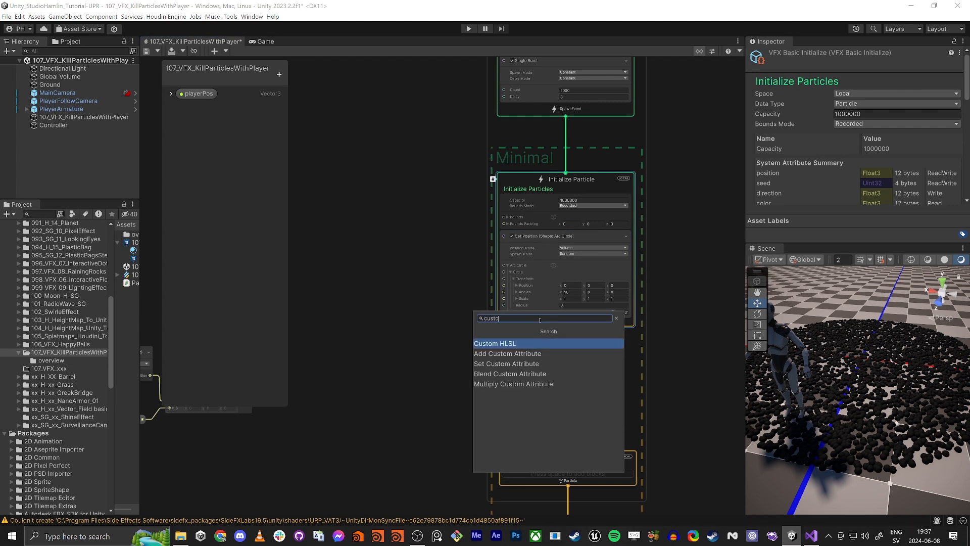
{"action": "key", "text": "Down"}
{"action": "key", "text": "Return"}
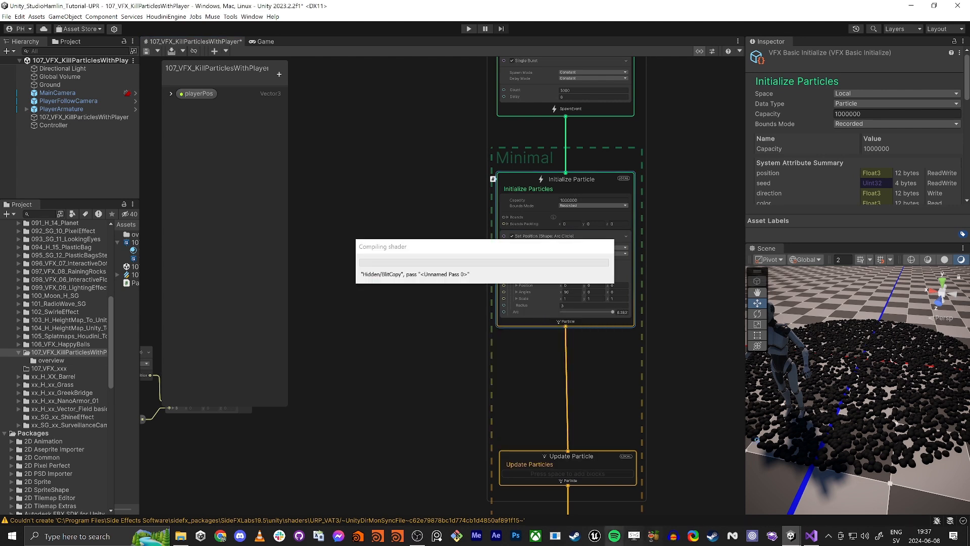
{"action": "left_click", "coordinate": [897, 78]}
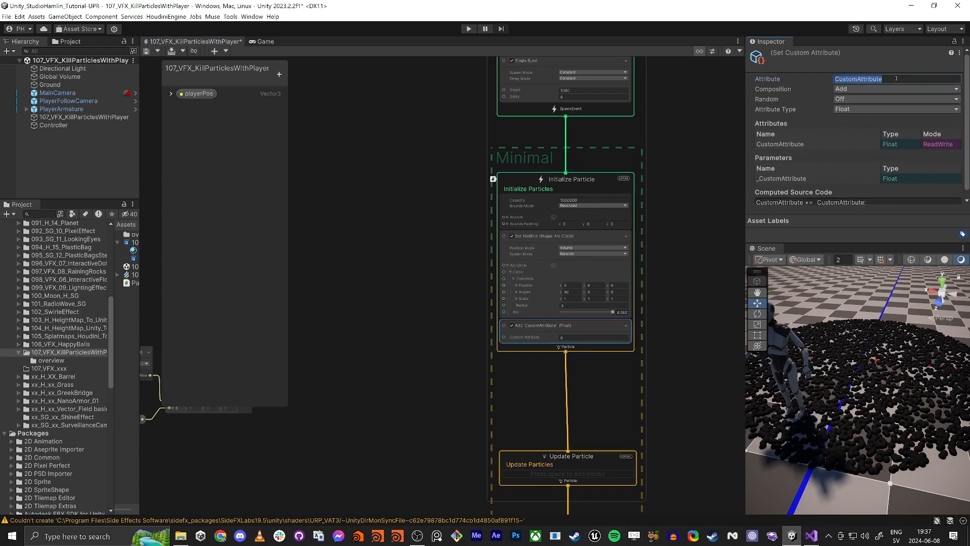
{"action": "type", "text": "health"}
{"action": "key", "text": "Return"}
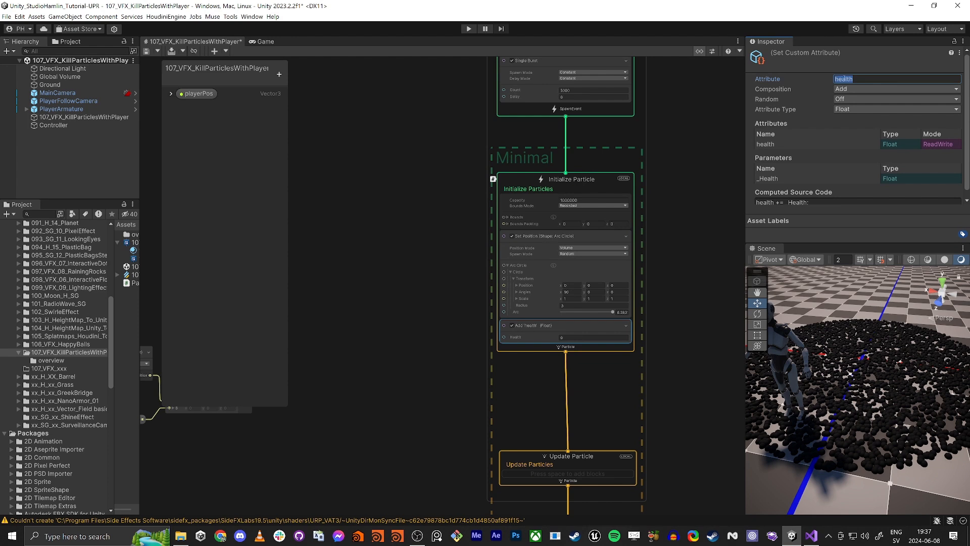
- Set the initial Health value in the Add health block to 1
{"action": "left_click", "coordinate": [372, 341]}
{"action": "scroll", "coordinate": [532, 327], "scroll_direction": "up", "scroll_amount": 5}
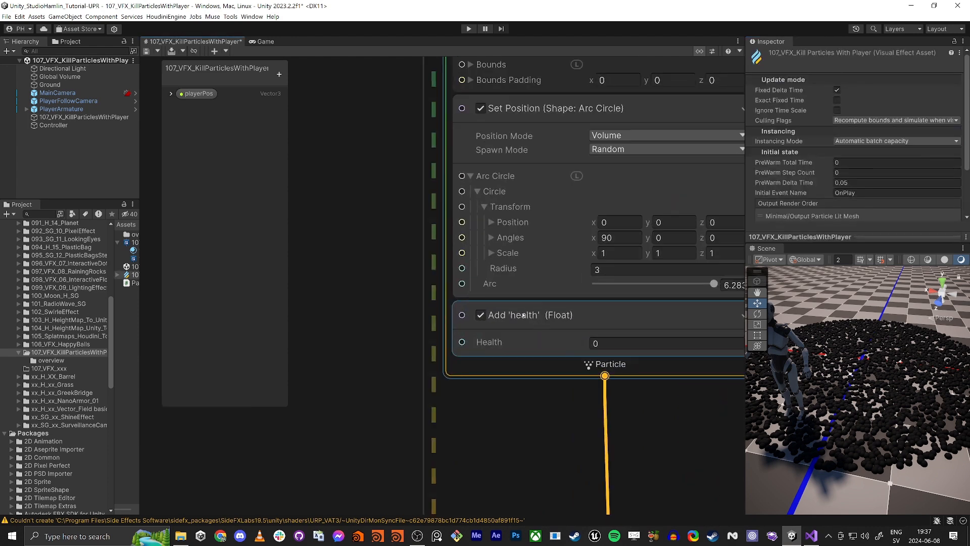
{"action": "left_click", "coordinate": [603, 343]}
{"action": "type", "text": "1"}
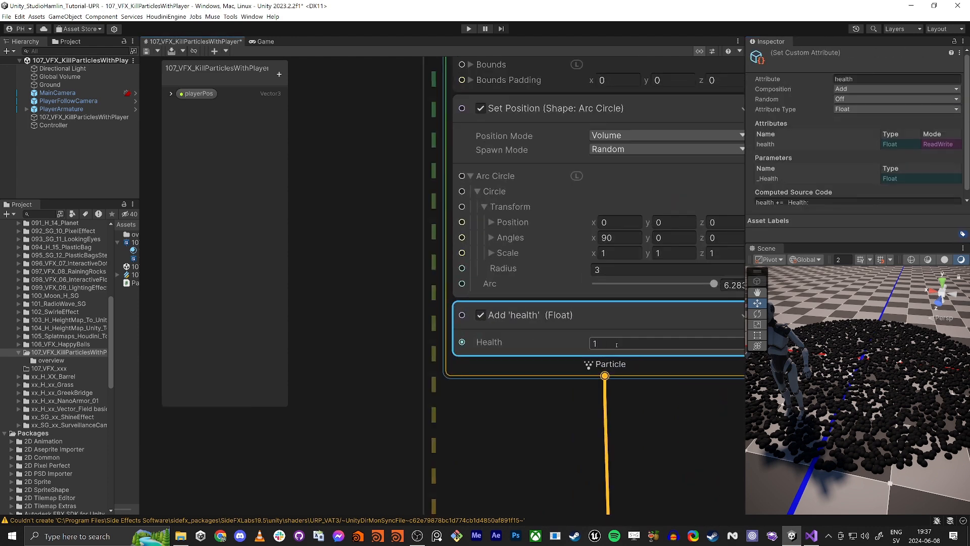
{"action": "scroll", "coordinate": [616, 345], "scroll_direction": "down", "scroll_amount": 4}
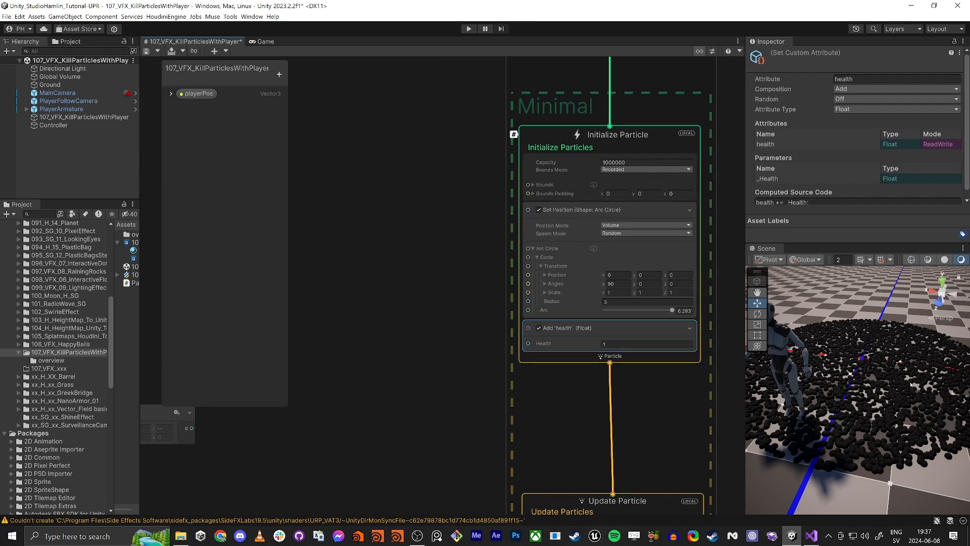
- Add a Set Custom Attribute block to Update Particle and name its attribute health
{"action": "mouse_move", "coordinate": [386, 398]}
{"action": "middle_mouse_down"}
{"action": "mouse_move", "coordinate": [420, 340]}
{"action": "mouse_move", "coordinate": [432, 214]}
{"action": "middle_mouse_up"}
{"action": "left_click", "coordinate": [470, 320]}
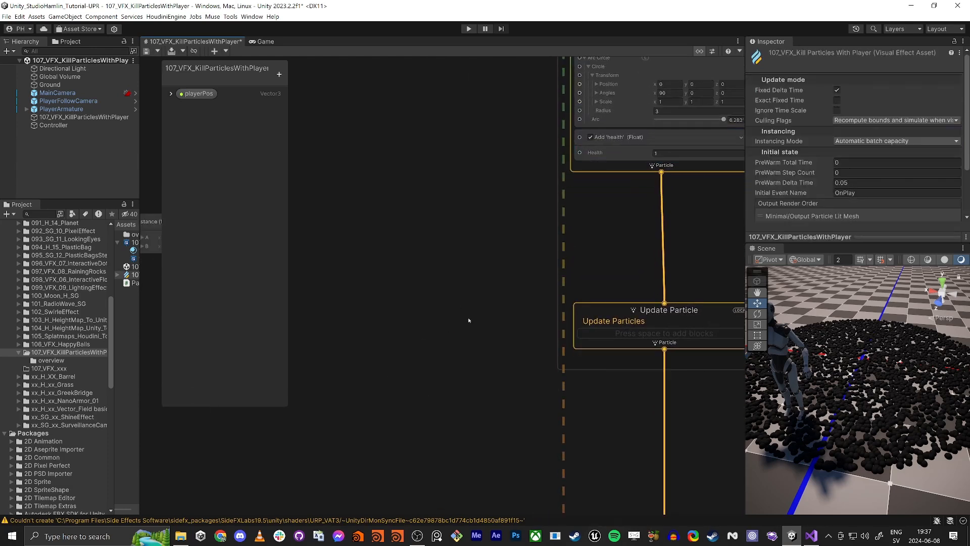
{"action": "middle_click_drag", "start_coordinate": [470, 321], "coordinate": [407, 281]}
{"action": "left_click", "coordinate": [549, 293]}
{"action": "key", "text": "space"}
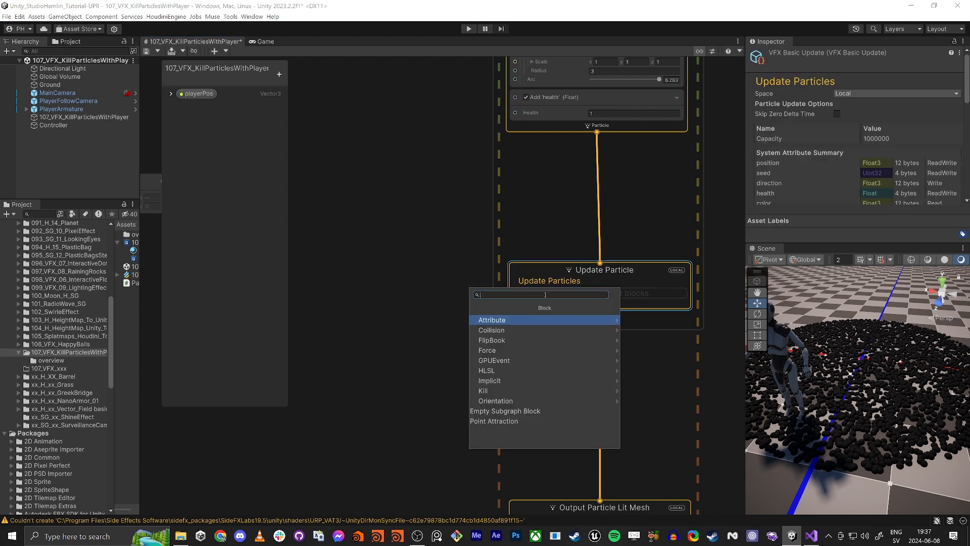
{"action": "type", "text": "set custom"}
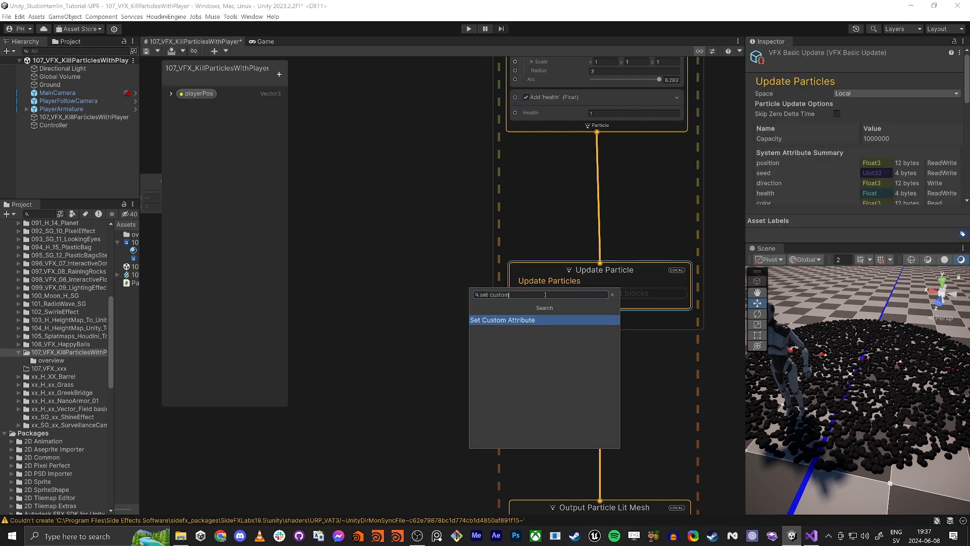
{"action": "key", "text": "Return"}
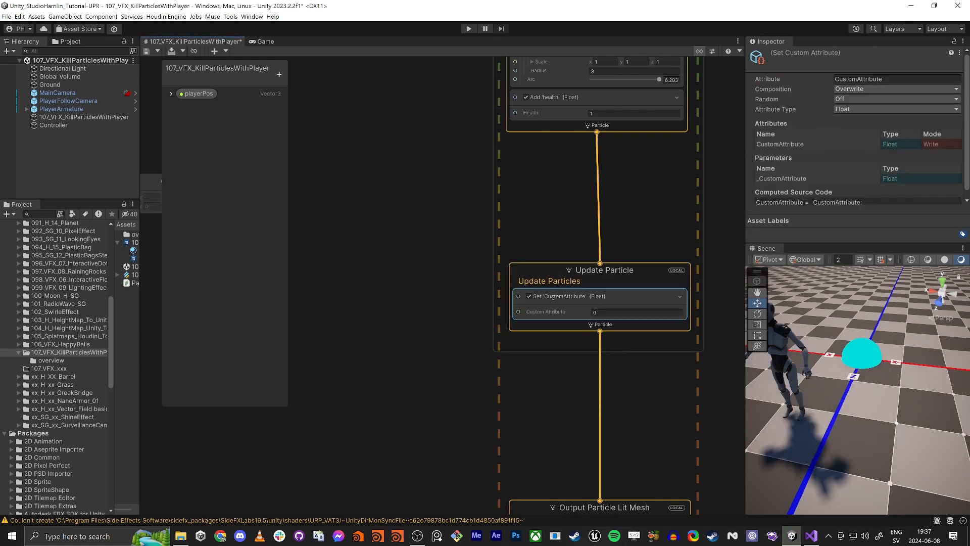
{"action": "left_click", "coordinate": [888, 80]}
{"action": "type", "text": "health"}
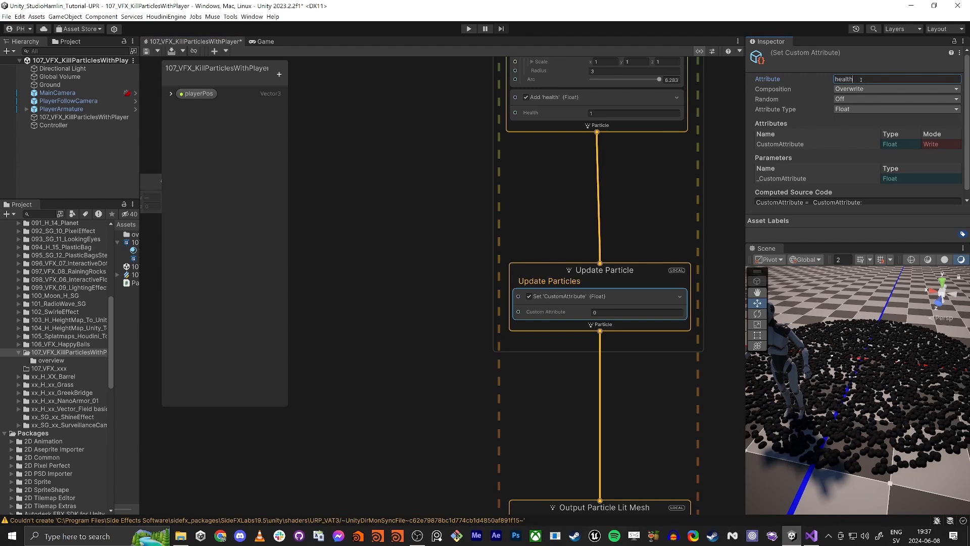
{"action": "left_click", "coordinate": [550, 215]}
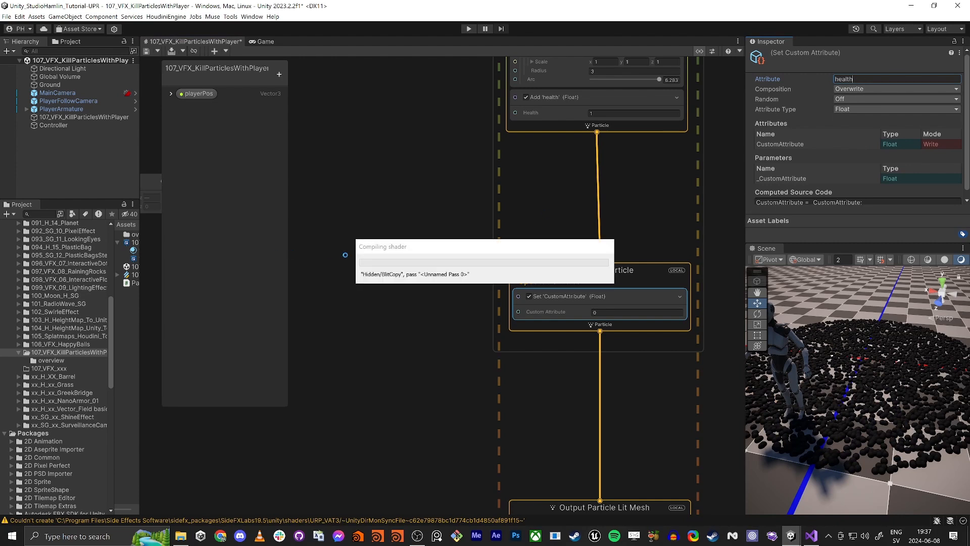
- Create a Get Custom Attribute operator in the graph and set its attribute to health
{"action": "middle_click_drag", "start_coordinate": [329, 222], "coordinate": [442, 253]}
{"action": "scroll", "coordinate": [440, 255], "scroll_direction": "down", "scroll_amount": 3}
{"action": "key", "text": "space"}
{"action": "type", "text": "get cust"}
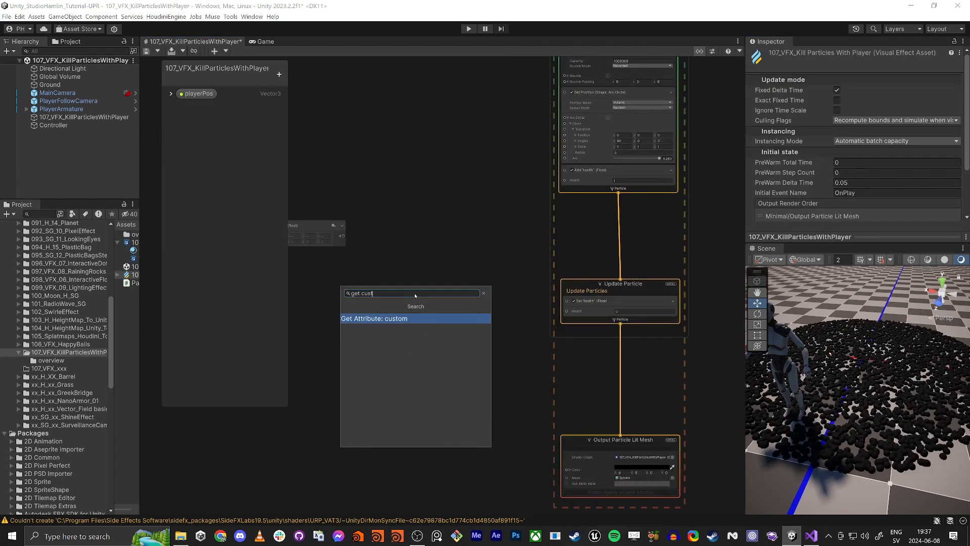
{"action": "key", "text": "Return"}
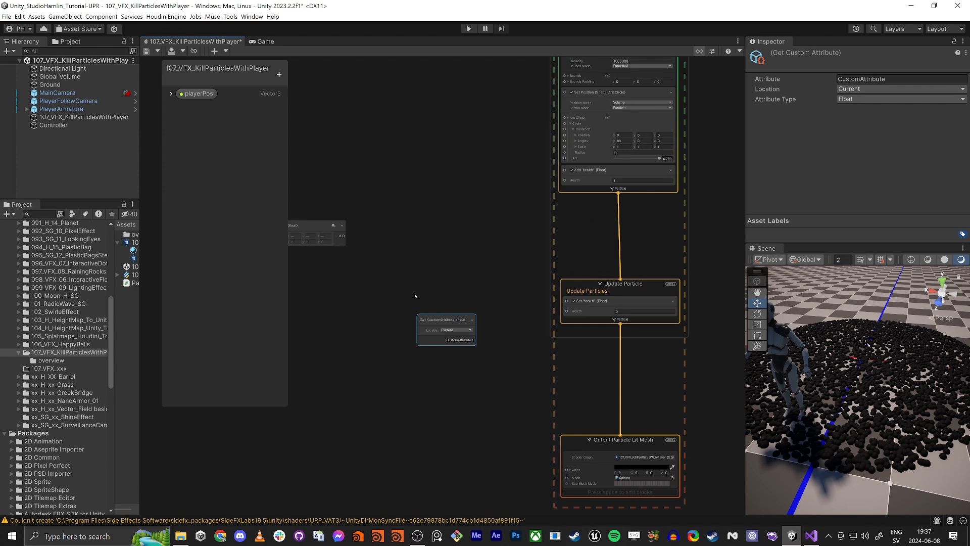
{"action": "left_click_drag", "start_coordinate": [440, 320], "coordinate": [380, 290]}
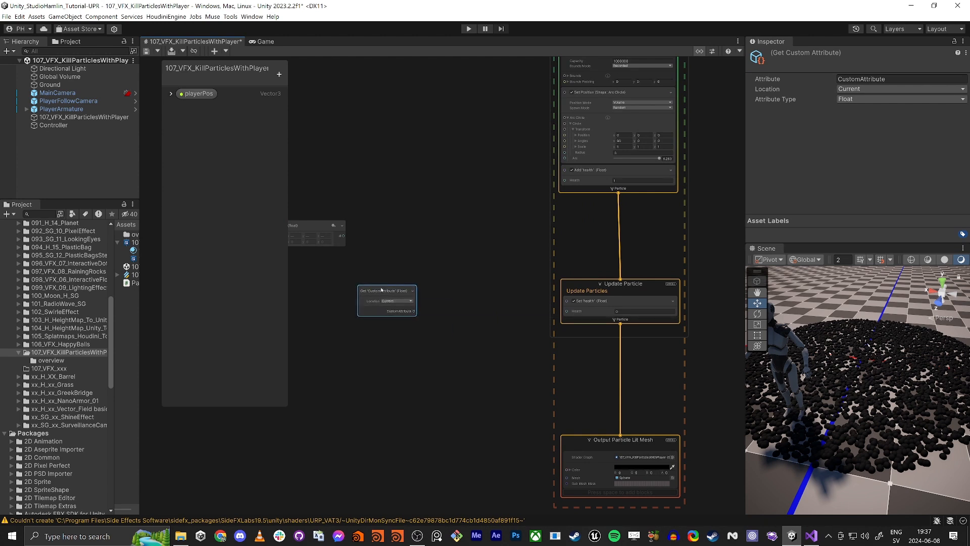
{"action": "left_click", "coordinate": [916, 79]}
{"action": "type", "text": "health"}
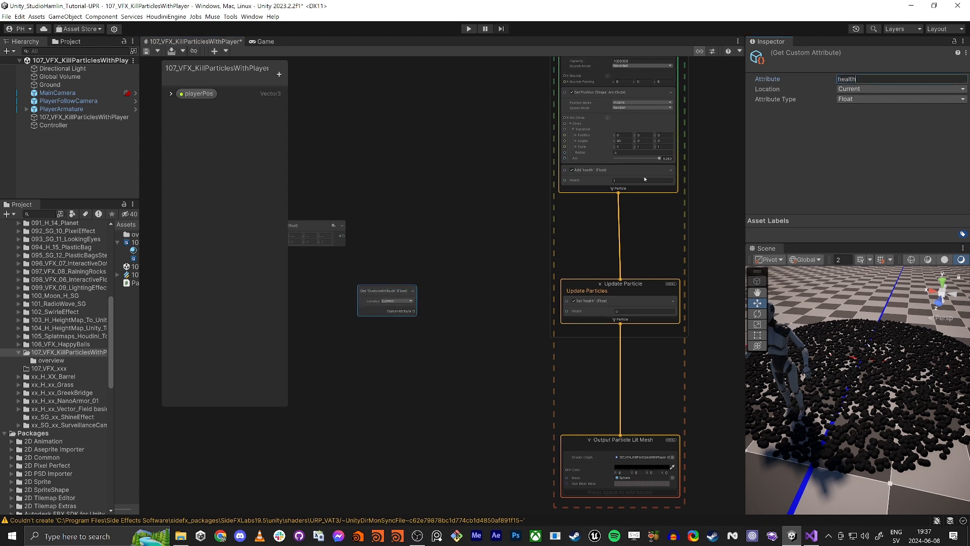
{"action": "left_click", "coordinate": [436, 243]}
{"action": "left_click", "coordinate": [380, 298]}
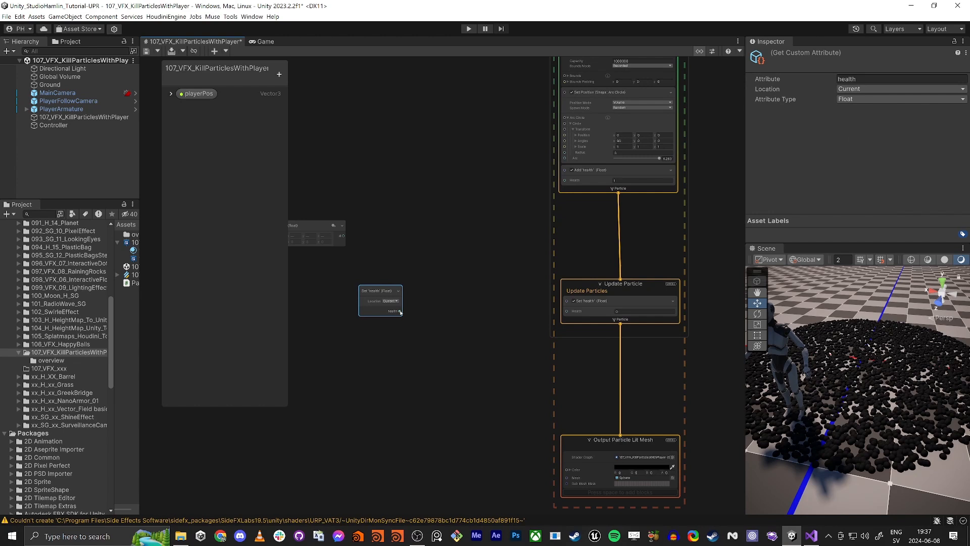
- Connect the Get health output to the Set health block's input and rearrange the operator nodes
{"action": "left_click_drag", "start_coordinate": [400, 310], "coordinate": [567, 311]}
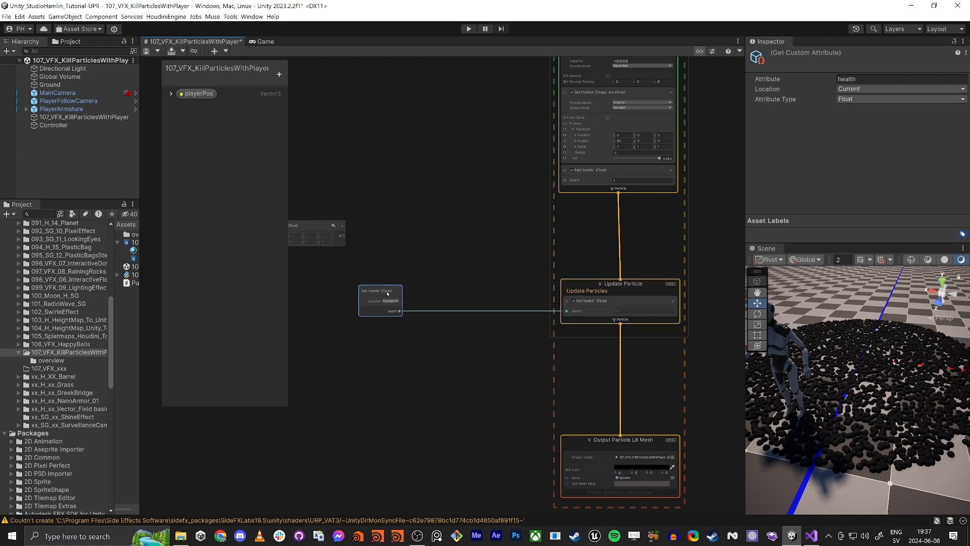
{"action": "left_click_drag", "start_coordinate": [384, 293], "coordinate": [310, 292]}
{"action": "left_click", "coordinate": [404, 350]}
{"action": "middle_click_drag", "start_coordinate": [409, 351], "coordinate": [504, 350]}
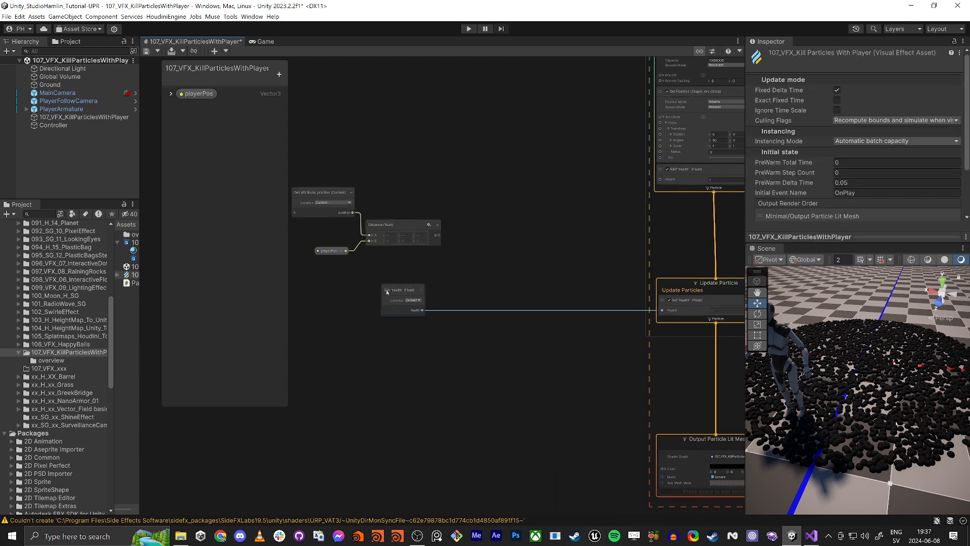
{"action": "mouse_move", "coordinate": [329, 293]}
{"action": "left_mouse_down"}
{"action": "mouse_move", "coordinate": [429, 132]}
{"action": "mouse_move", "coordinate": [376, 206]}
{"action": "left_mouse_up"}
{"action": "mouse_move", "coordinate": [310, 156]}
{"action": "left_mouse_down"}
{"action": "mouse_move", "coordinate": [423, 240]}
{"action": "mouse_move", "coordinate": [475, 374]}
{"action": "mouse_move", "coordinate": [443, 370]}
{"action": "left_mouse_up"}
{"action": "left_click", "coordinate": [304, 261]}
{"action": "left_click_drag", "start_coordinate": [328, 253], "coordinate": [377, 405]}
{"action": "scroll", "coordinate": [468, 375], "scroll_direction": "up", "scroll_amount": 7}
{"action": "middle_click_drag", "start_coordinate": [379, 321], "coordinate": [565, 303]}
{"action": "scroll", "coordinate": [565, 303], "scroll_direction": "down", "scroll_amount": 1}
{"action": "scroll", "coordinate": [533, 302], "scroll_direction": "down", "scroll_amount": 2}
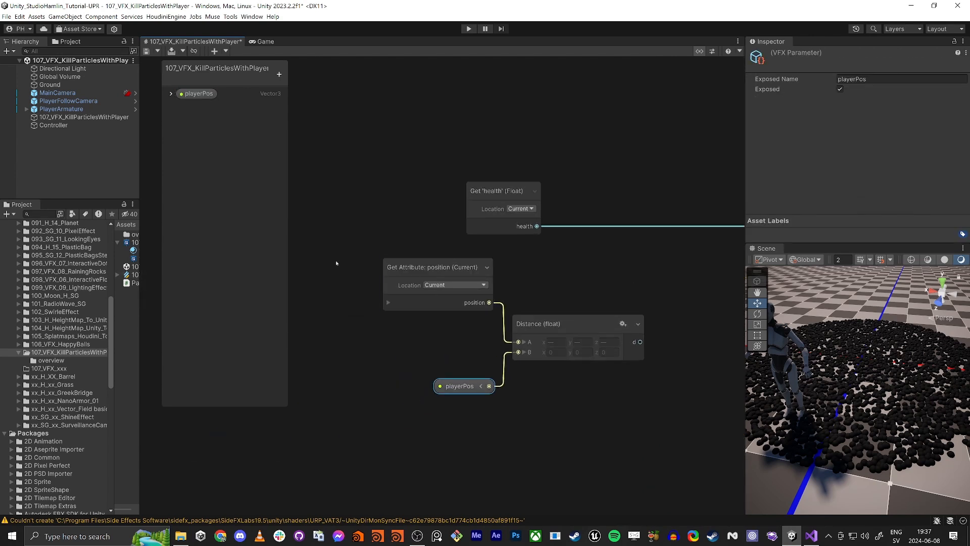
{"action": "left_click_drag", "start_coordinate": [336, 262], "coordinate": [561, 399]}
{"action": "left_click_drag", "start_coordinate": [604, 335], "coordinate": [567, 362]}
{"action": "scroll", "coordinate": [509, 268], "scroll_direction": "down", "scroll_amount": 4}
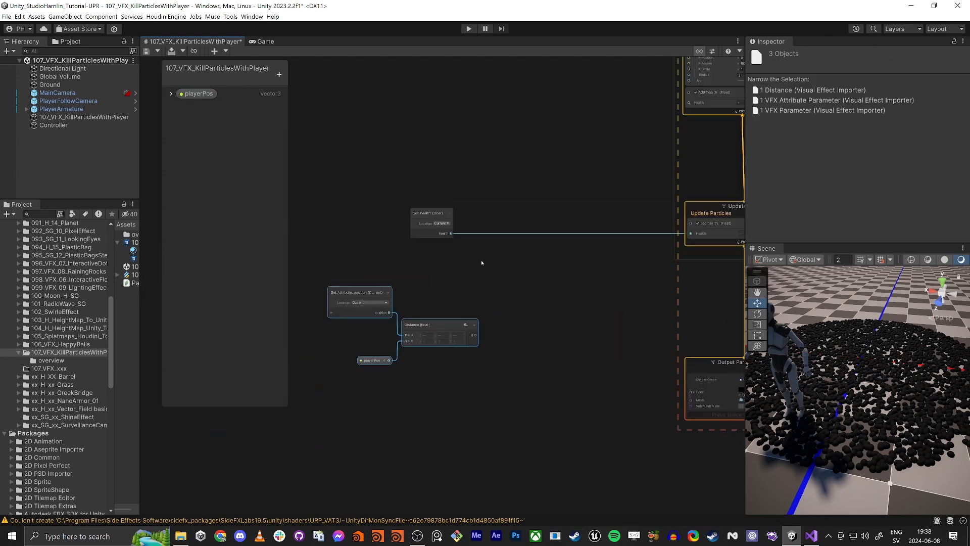
{"action": "middle_click_drag", "start_coordinate": [481, 262], "coordinate": [457, 278]}
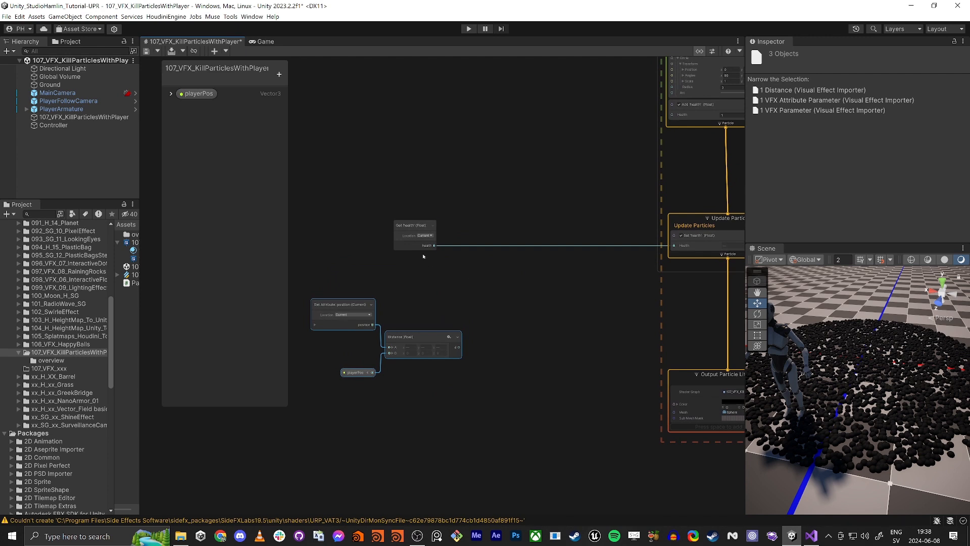
- Add a Lerp operator and connect its output to the Set health block's Health input
{"action": "left_click", "coordinate": [570, 301]}
{"action": "key", "text": "space"}
{"action": "type", "text": "lerp"}
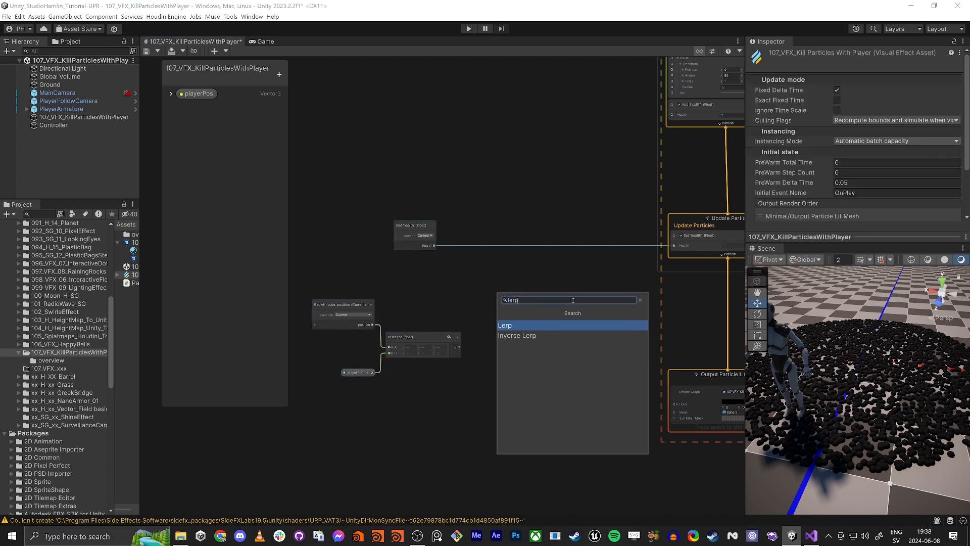
{"action": "key", "text": "Return"}
{"action": "left_click_drag", "start_coordinate": [589, 326], "coordinate": [565, 270]}
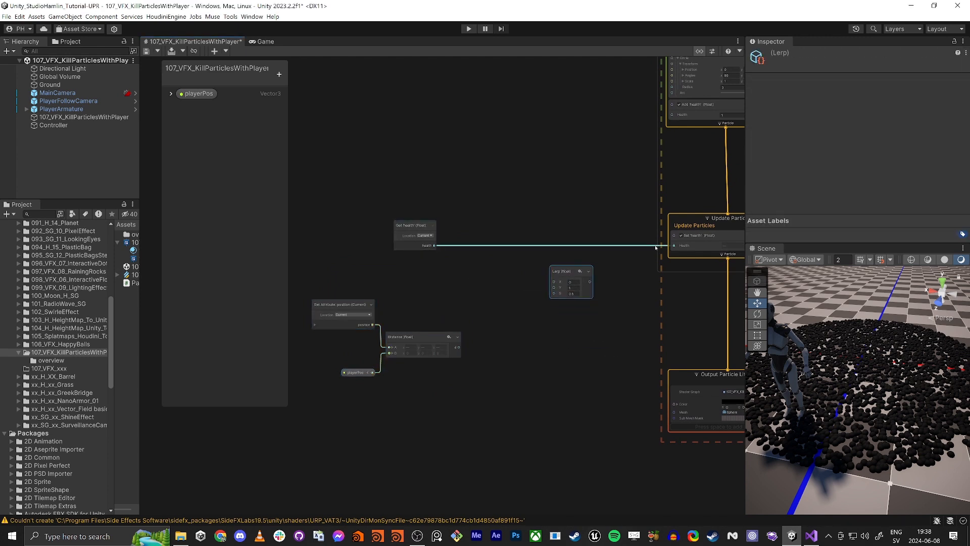
{"action": "mouse_move", "coordinate": [673, 245]}
{"action": "left_mouse_down"}
{"action": "mouse_move", "coordinate": [590, 281]}
{"action": "mouse_move", "coordinate": [574, 236]}
{"action": "left_mouse_up"}
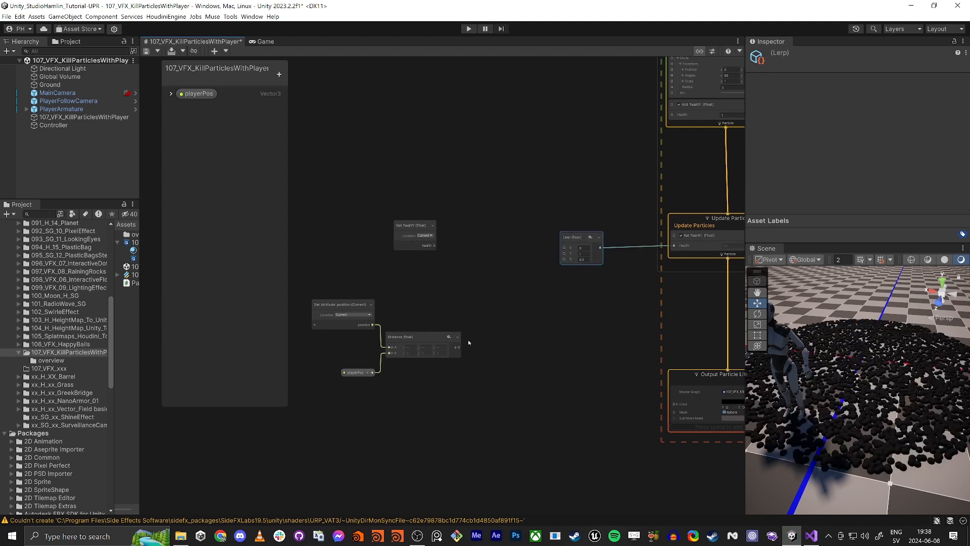
- Connect the Distance output to the Lerp's blend input and move the Get health node above it
{"action": "left_click_drag", "start_coordinate": [456, 347], "coordinate": [566, 261]}
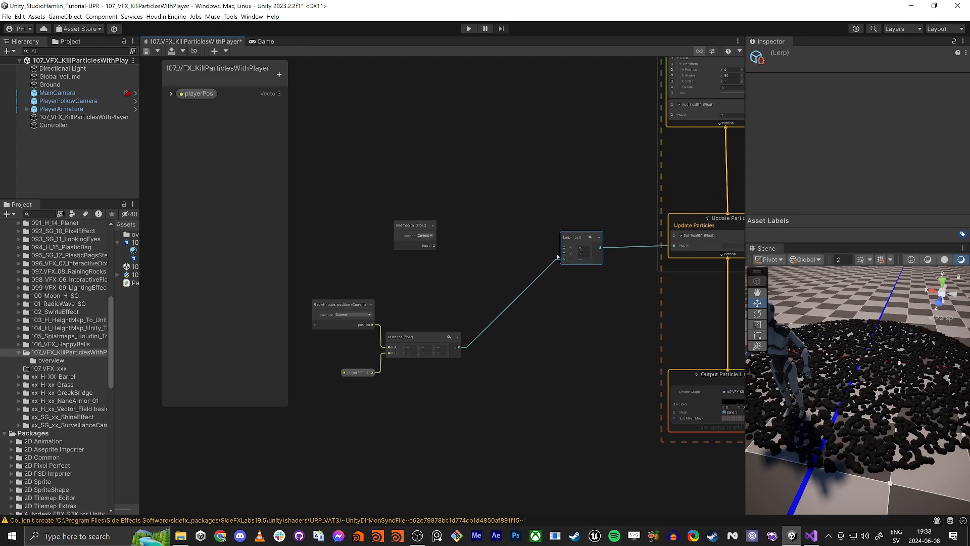
{"action": "left_click_drag", "start_coordinate": [564, 254], "coordinate": [498, 267]}
{"action": "left_click", "coordinate": [466, 283]}
{"action": "left_click_drag", "start_coordinate": [405, 231], "coordinate": [451, 176]}
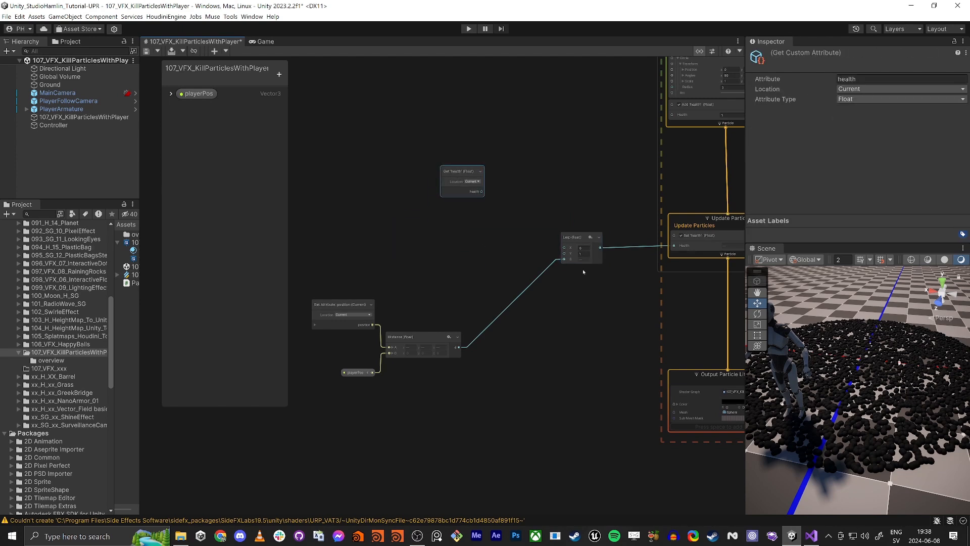
- Select the Get position attribute, Distance and playerPos nodes together and move them further left in the graph
{"action": "scroll", "coordinate": [583, 268], "scroll_direction": "up", "scroll_amount": 3}
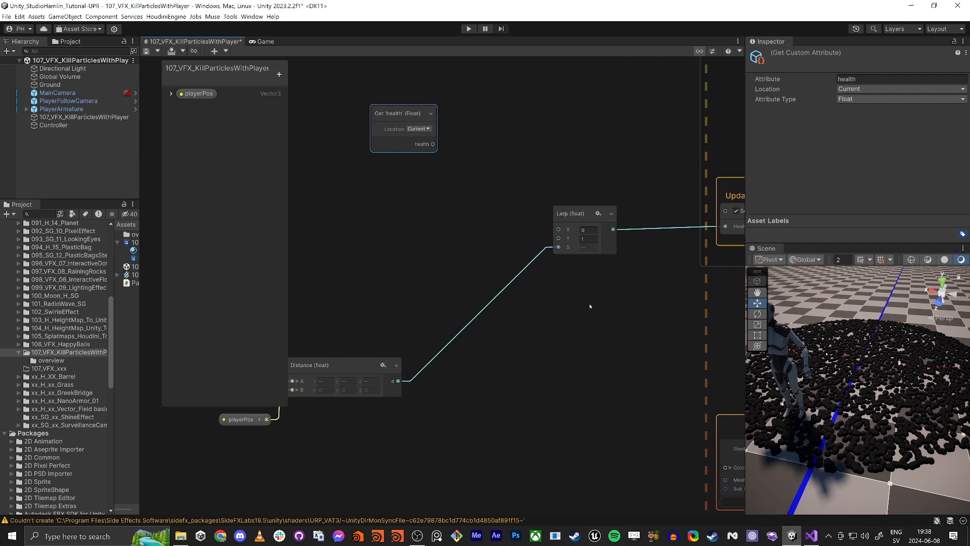
{"action": "scroll", "coordinate": [589, 306], "scroll_direction": "down", "scroll_amount": 2}
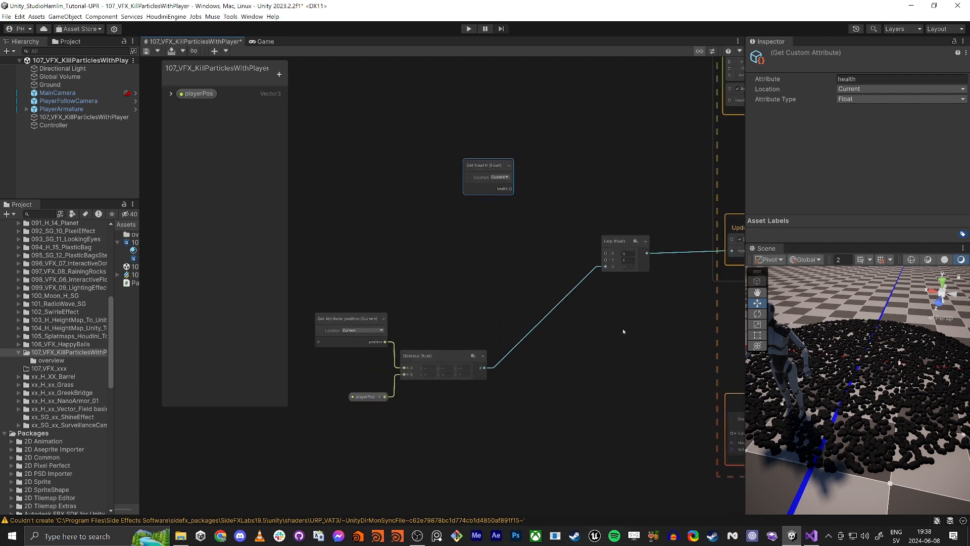
{"action": "scroll", "coordinate": [348, 328], "scroll_direction": "up", "scroll_amount": 1}
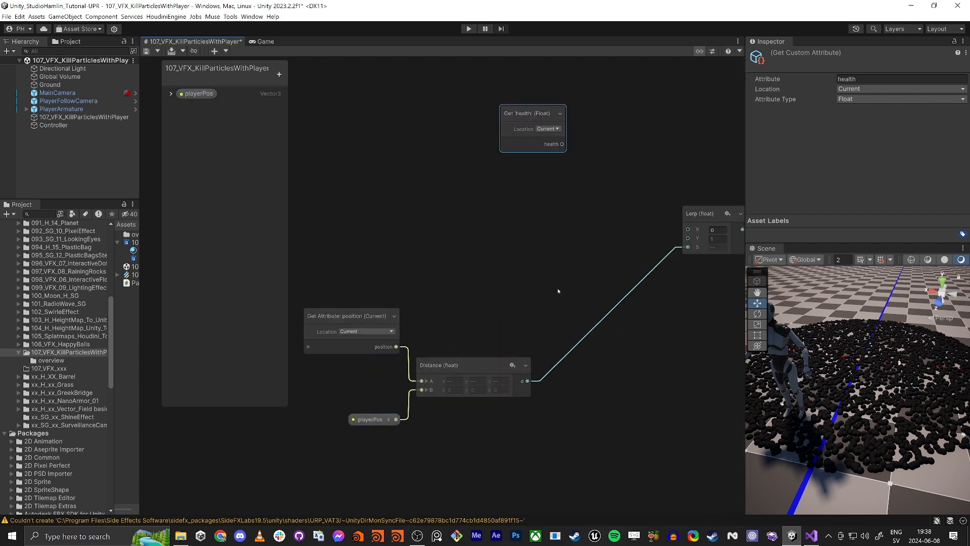
{"action": "middle_click_drag", "start_coordinate": [558, 291], "coordinate": [528, 324]}
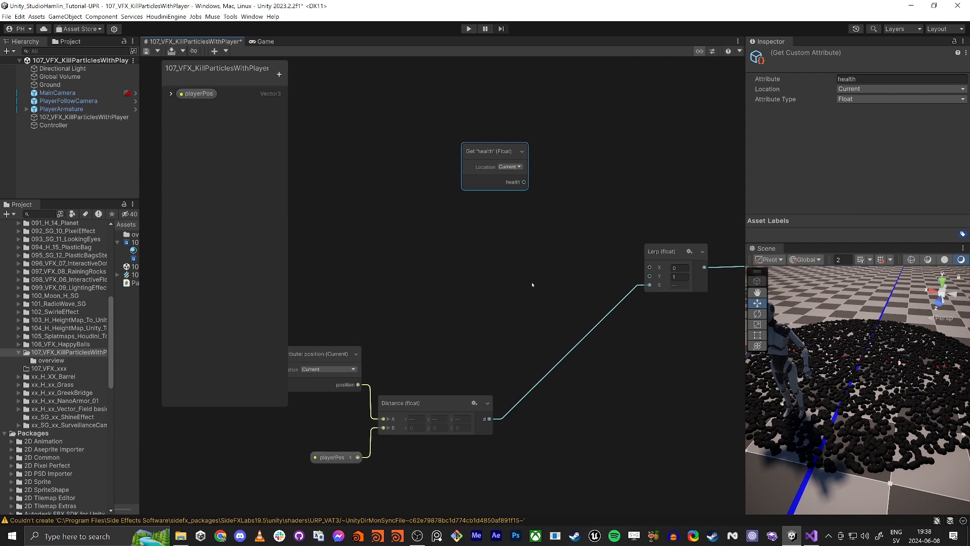
{"action": "middle_click_drag", "start_coordinate": [578, 495], "coordinate": [614, 437]}
{"action": "scroll", "coordinate": [614, 437], "scroll_direction": "down", "scroll_amount": 1}
{"action": "mouse_move", "coordinate": [339, 238]}
{"action": "left_mouse_down"}
{"action": "mouse_move", "coordinate": [480, 380]}
{"action": "mouse_move", "coordinate": [487, 375]}
{"action": "left_mouse_up"}
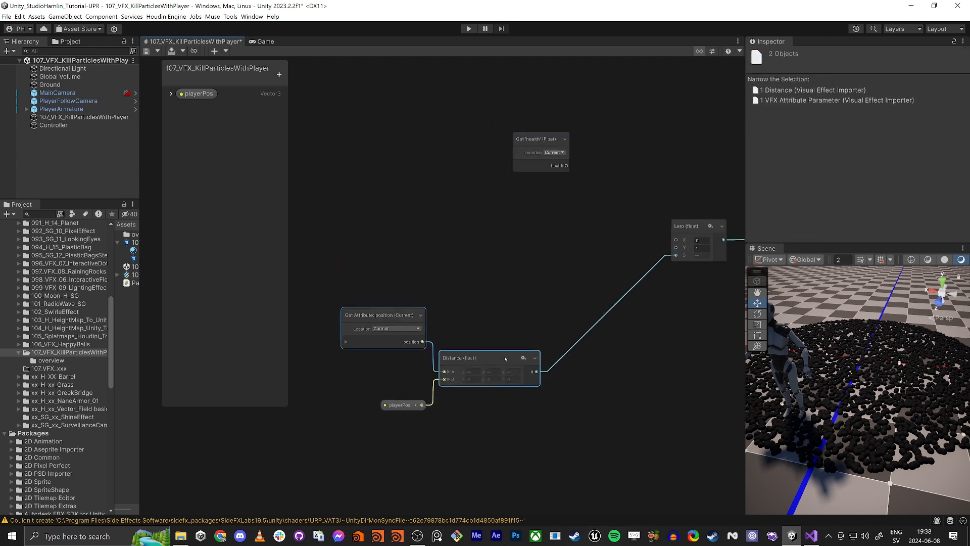
{"action": "left_click_drag", "start_coordinate": [358, 284], "coordinate": [517, 432]}
{"action": "left_click_drag", "start_coordinate": [485, 356], "coordinate": [405, 366]}
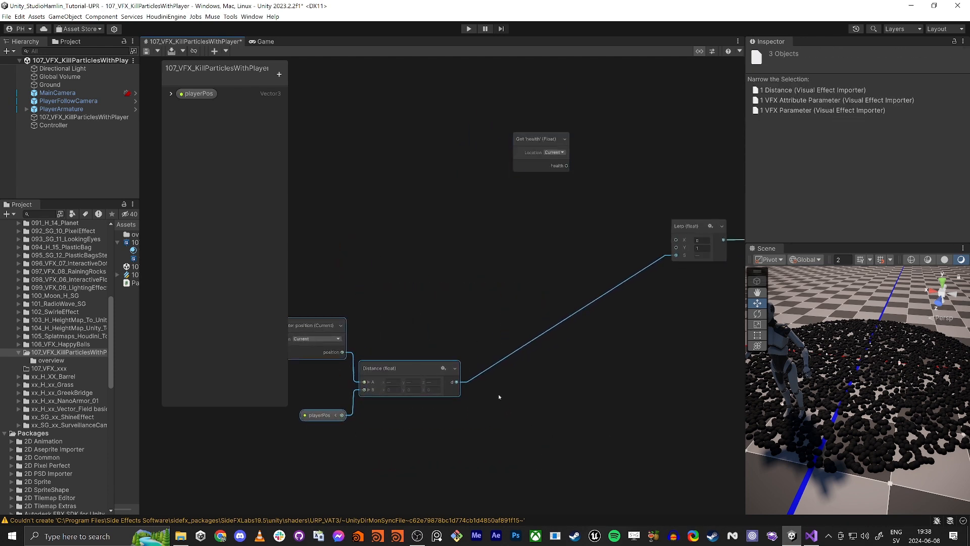
{"action": "scroll", "coordinate": [533, 402], "scroll_direction": "down", "scroll_amount": 1}
{"action": "middle_click_drag", "start_coordinate": [500, 398], "coordinate": [524, 376]}
{"action": "scroll", "coordinate": [532, 403], "scroll_direction": "down", "scroll_amount": 1}
{"action": "left_click", "coordinate": [552, 387]}
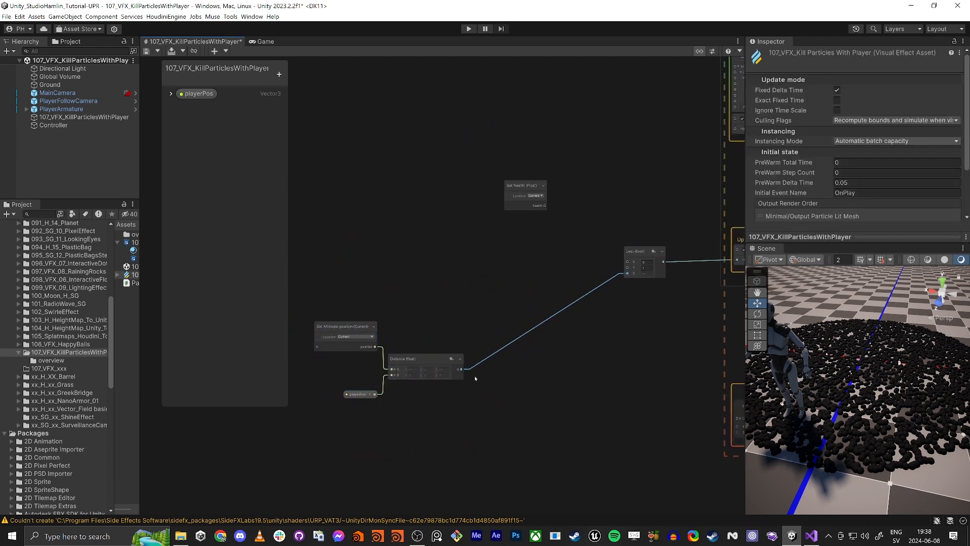
- Create a Remap operator connected from the Distance output, enable its Clamp option and position the node
{"action": "left_click_drag", "start_coordinate": [461, 369], "coordinate": [545, 400]}
{"action": "type", "text": "rema"}
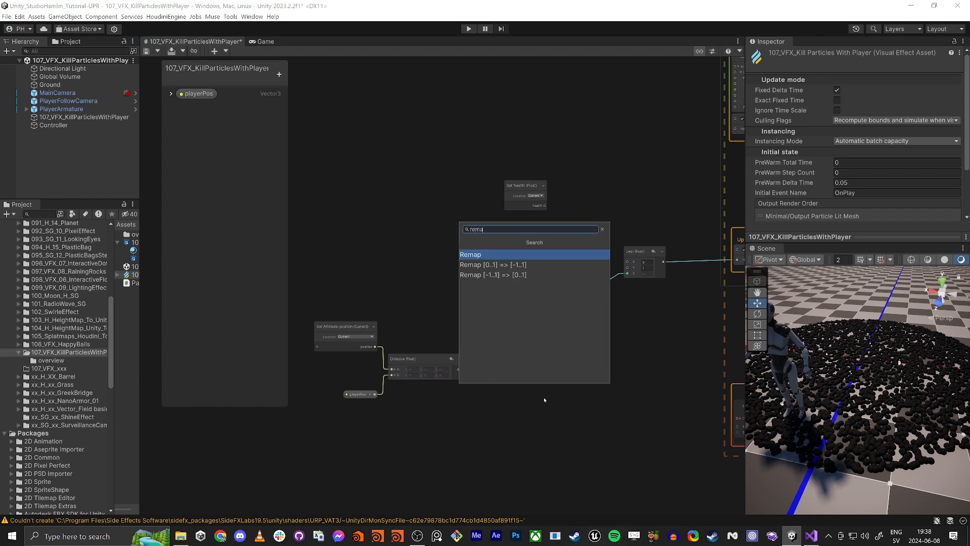
{"action": "key", "text": "Return"}
{"action": "scroll", "coordinate": [544, 400], "scroll_direction": "up", "scroll_amount": 2}
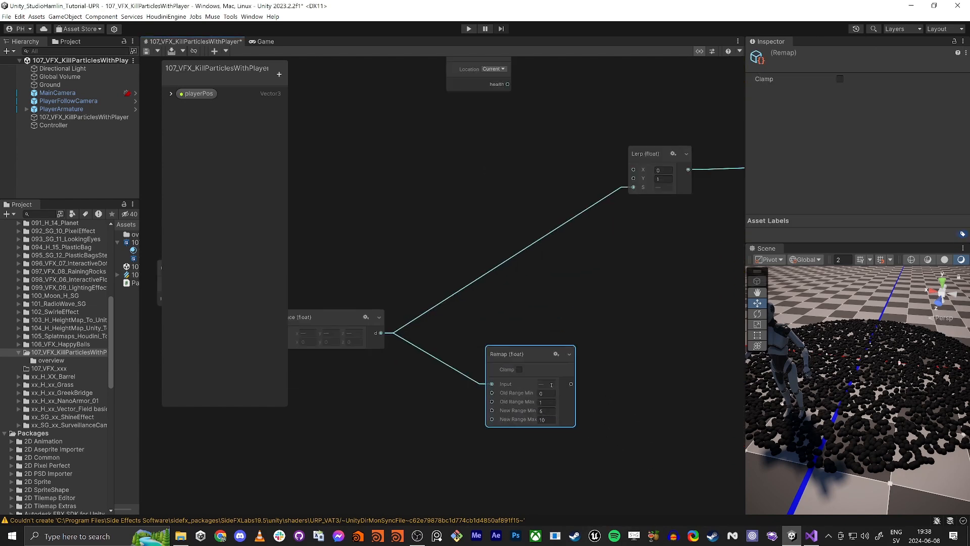
{"action": "left_click_drag", "start_coordinate": [525, 345], "coordinate": [510, 308]}
{"action": "left_click", "coordinate": [502, 324]}
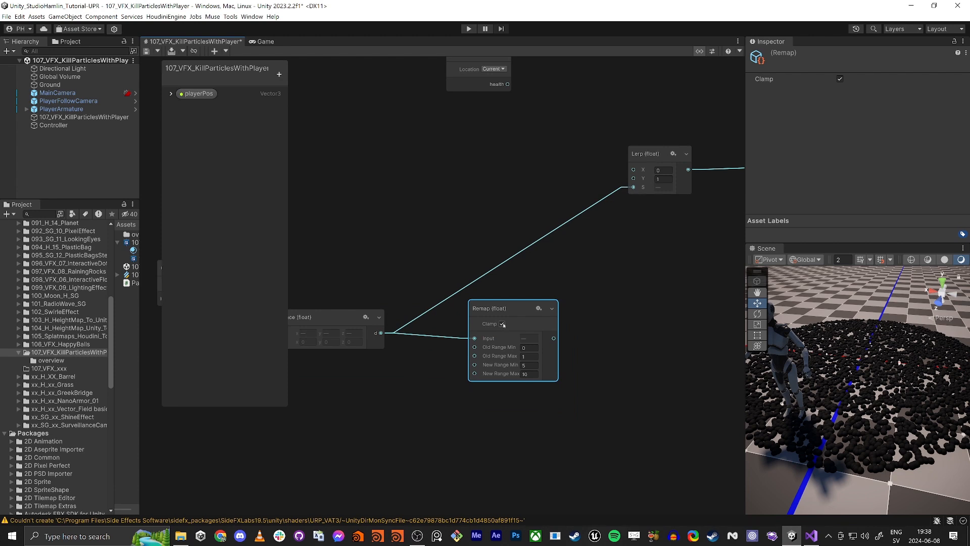
{"action": "left_click_drag", "start_coordinate": [496, 304], "coordinate": [486, 300]}
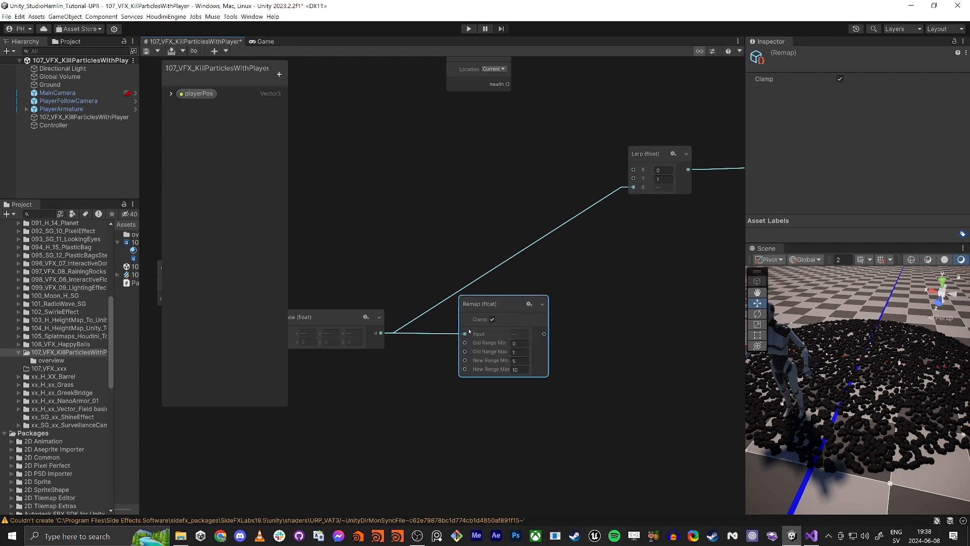
- Set the Remap operator's New Range Min to 1
{"action": "middle_click_drag", "start_coordinate": [352, 373], "coordinate": [492, 370]}
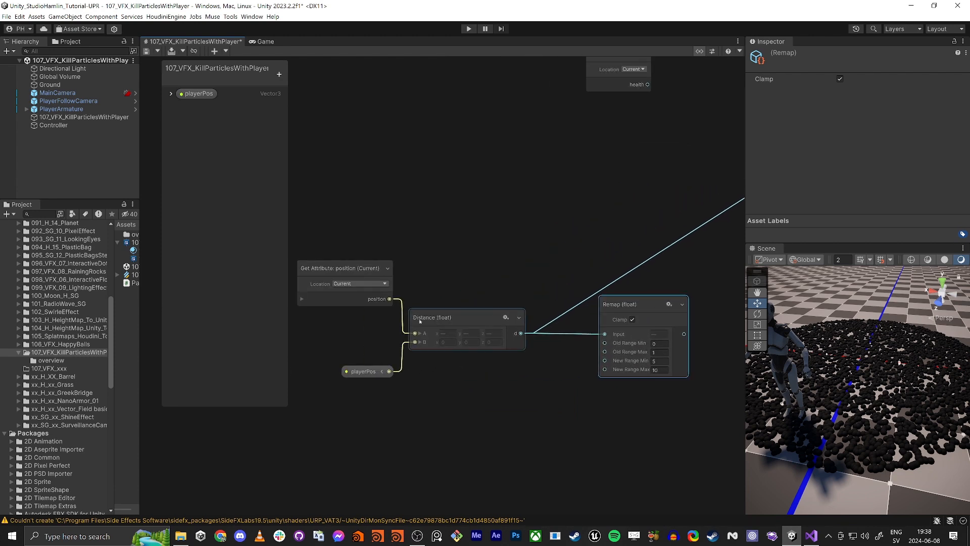
{"action": "left_click", "coordinate": [421, 321]}
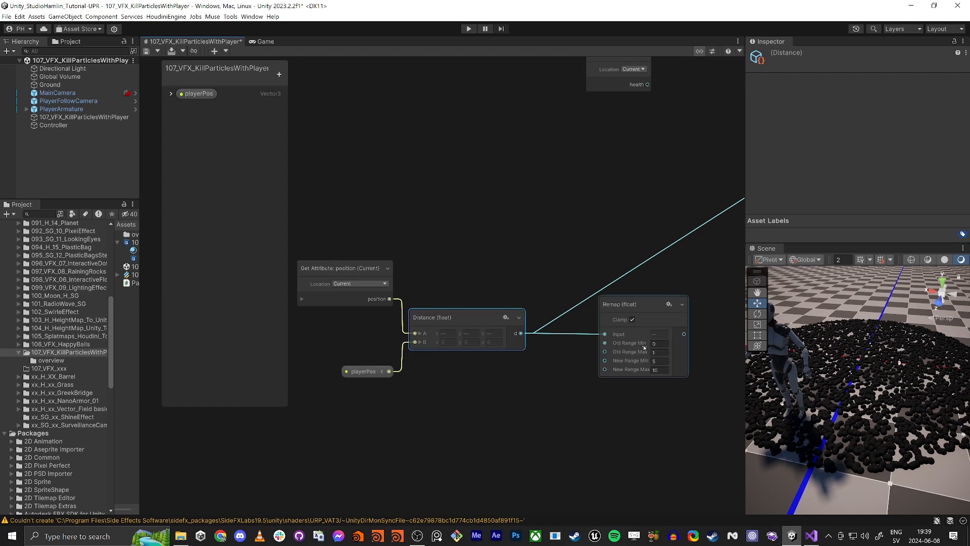
{"action": "left_click", "coordinate": [658, 353]}
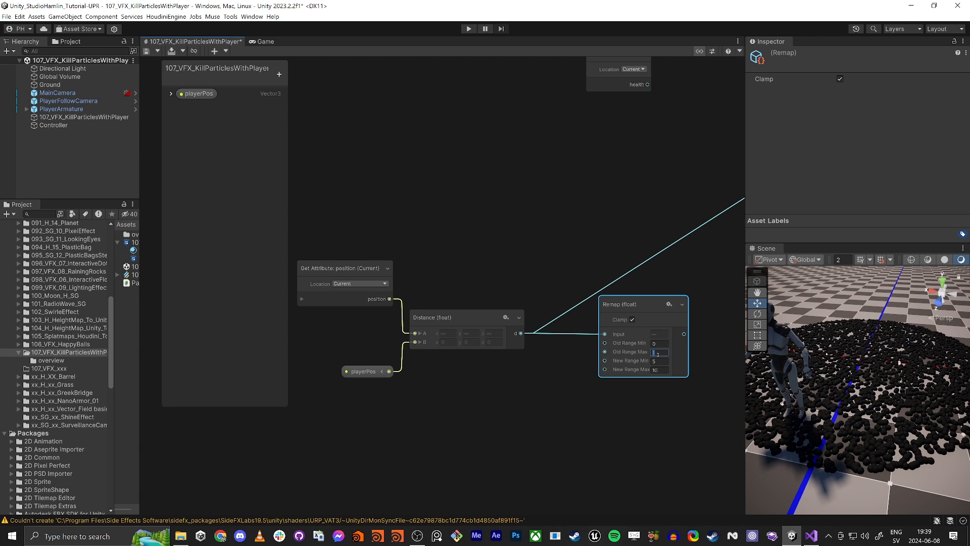
{"action": "left_click", "coordinate": [660, 344]}
{"action": "left_click", "coordinate": [660, 360]}
{"action": "type", "text": "1"}
{"action": "middle_click_drag", "start_coordinate": [663, 380], "coordinate": [636, 379]}
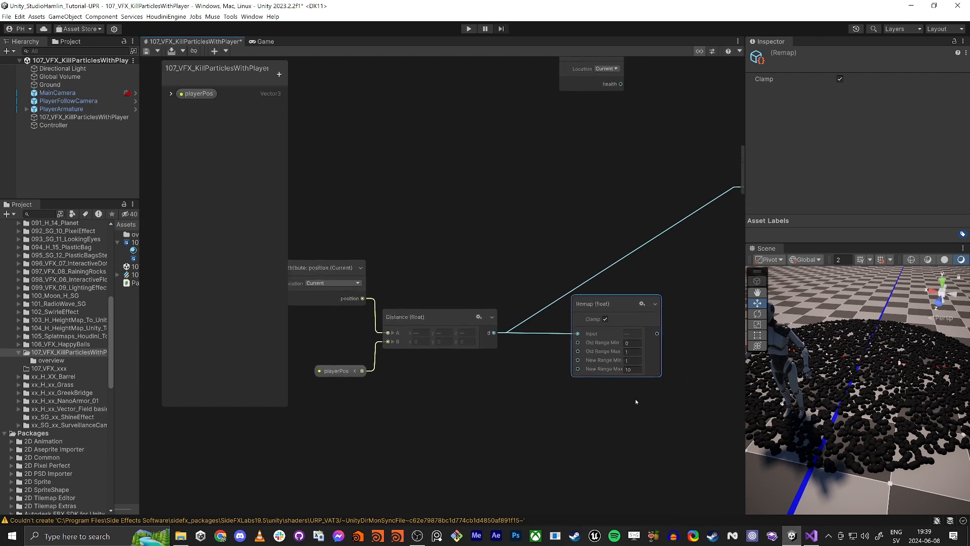
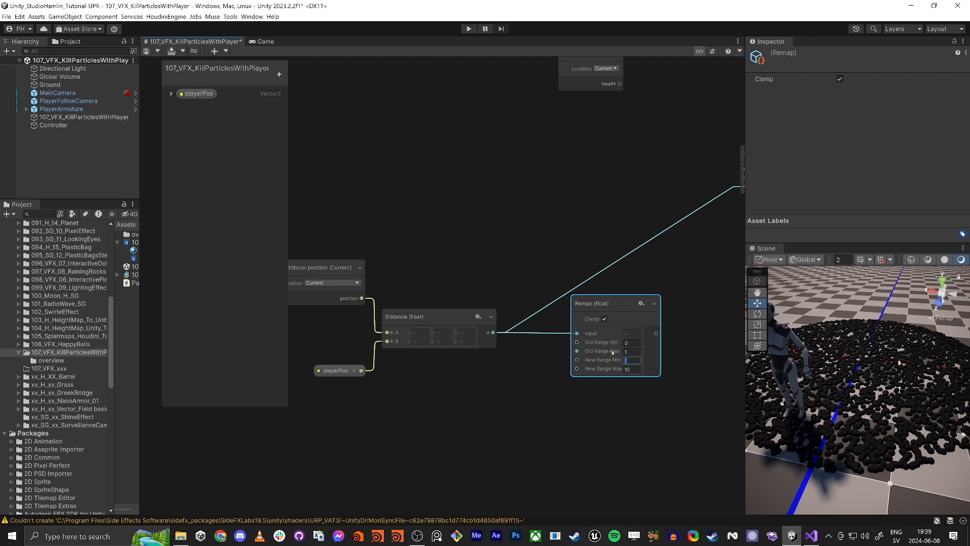
- Set the Remap operator's New Range Max to 0
{"action": "left_click", "coordinate": [628, 353]}
{"action": "left_click", "coordinate": [636, 368]}
{"action": "type", "text": "0"}
- Reposition the Remap node and connect its output to the Lerp's blend (S) input
{"action": "left_click", "coordinate": [632, 381]}
{"action": "middle_click_drag", "start_coordinate": [632, 376], "coordinate": [508, 416]}
{"action": "left_click", "coordinate": [520, 392]}
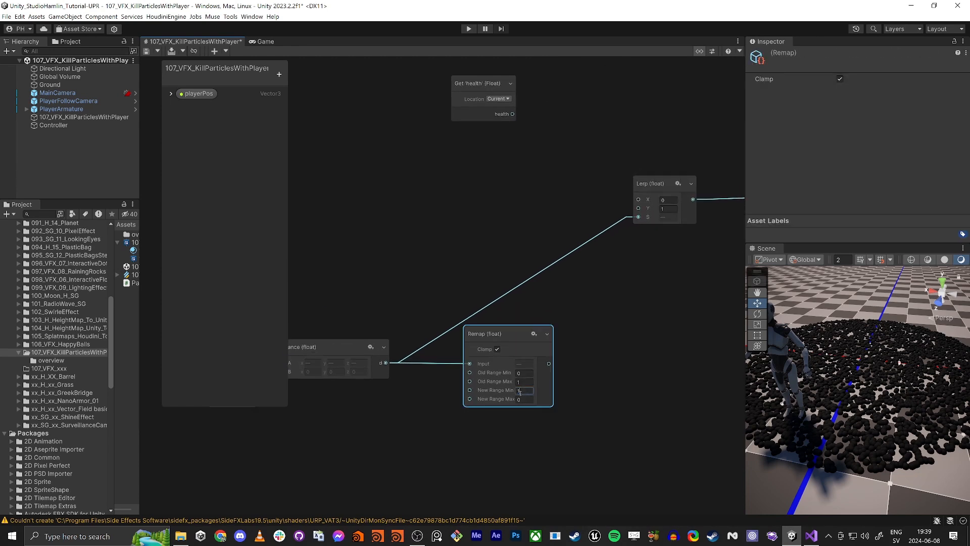
{"action": "left_click", "coordinate": [526, 382]}
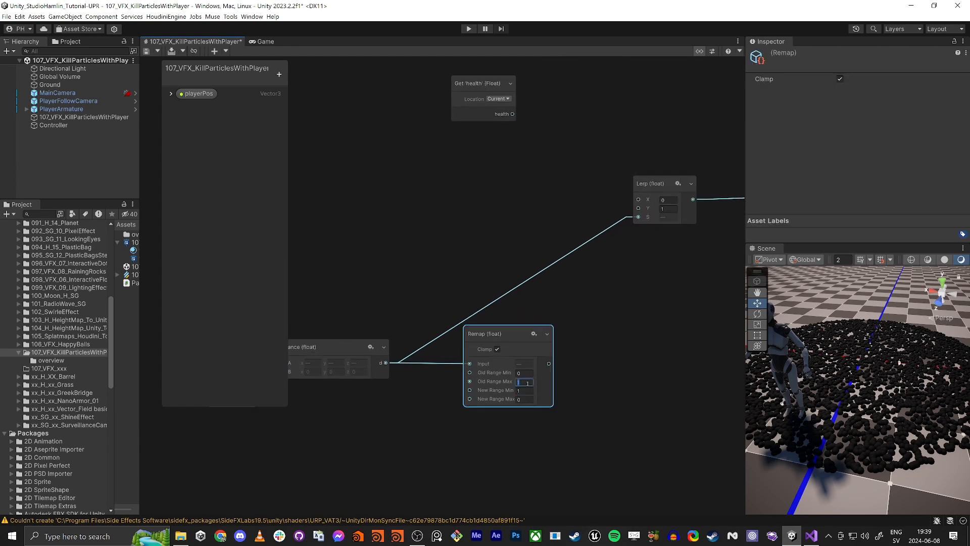
{"action": "left_click", "coordinate": [558, 385]}
{"action": "left_click_drag", "start_coordinate": [549, 363], "coordinate": [638, 217]}
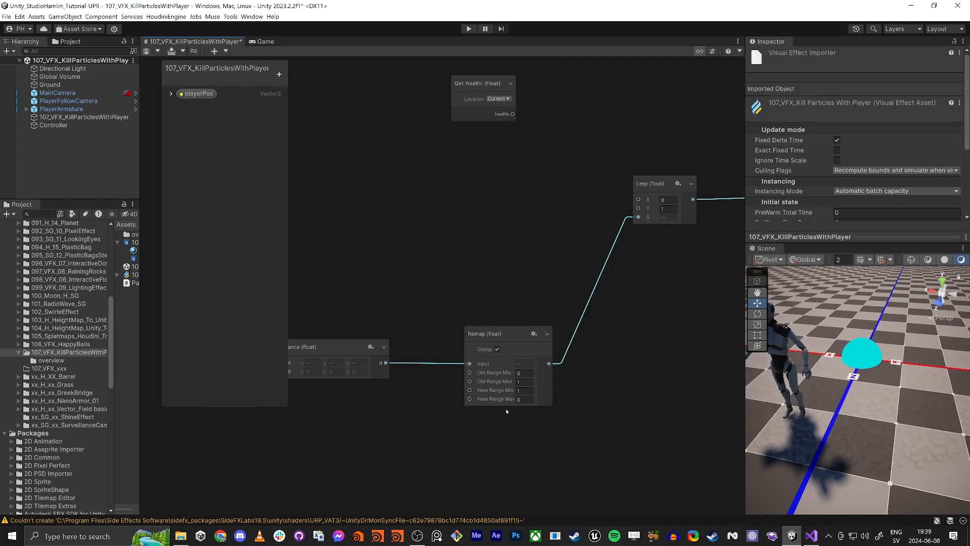
- Connect the Get health output to the Lerp's X input
{"action": "left_click", "coordinate": [642, 199]}
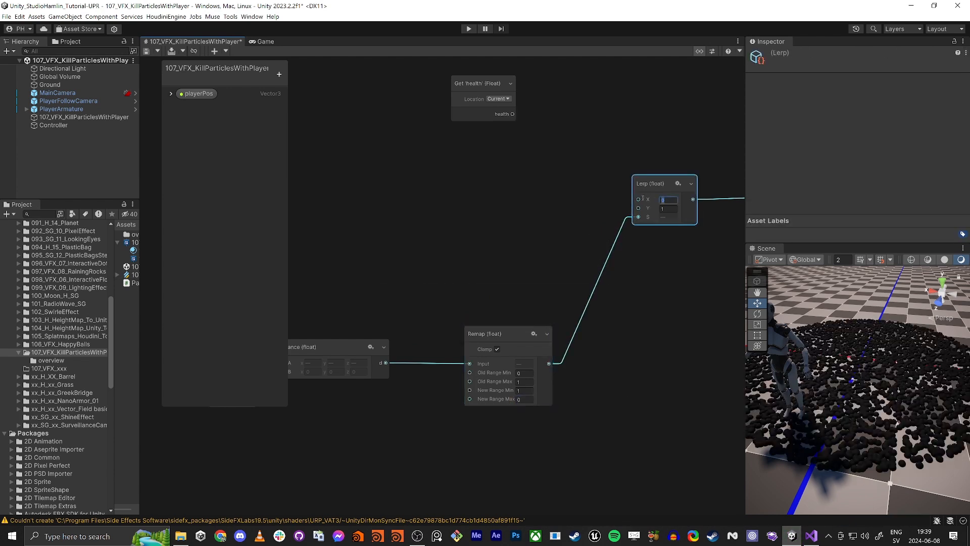
{"action": "mouse_move", "coordinate": [638, 199]}
{"action": "left_mouse_down"}
{"action": "mouse_move", "coordinate": [563, 130]}
{"action": "mouse_move", "coordinate": [514, 114]}
{"action": "mouse_move", "coordinate": [516, 137]}
{"action": "left_mouse_up"}
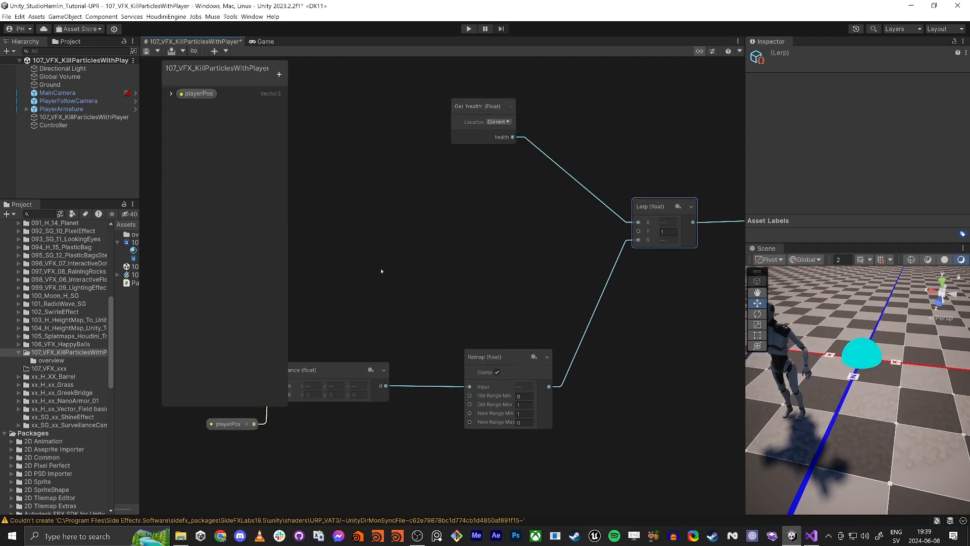
{"action": "middle_click_drag", "start_coordinate": [441, 288], "coordinate": [458, 283]}
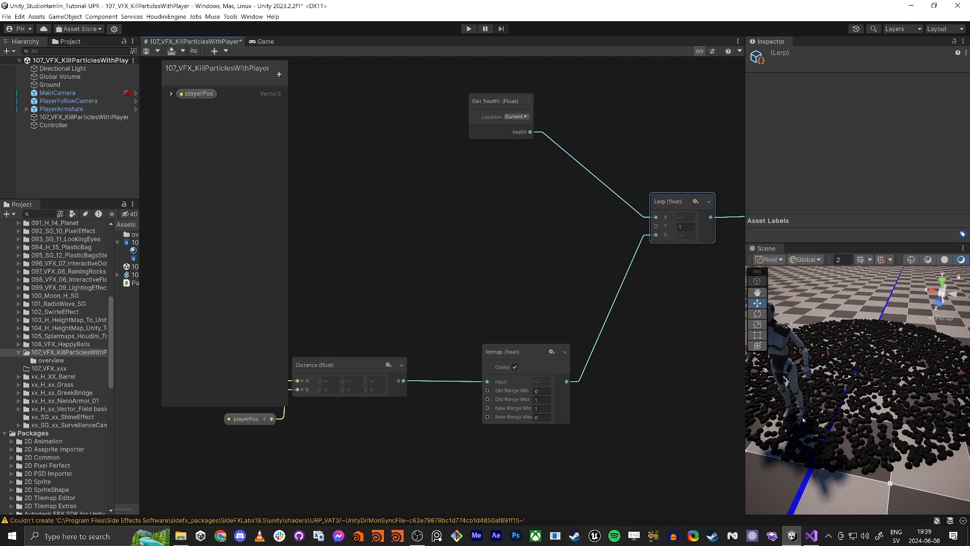
{"action": "left_click", "coordinate": [530, 391]}
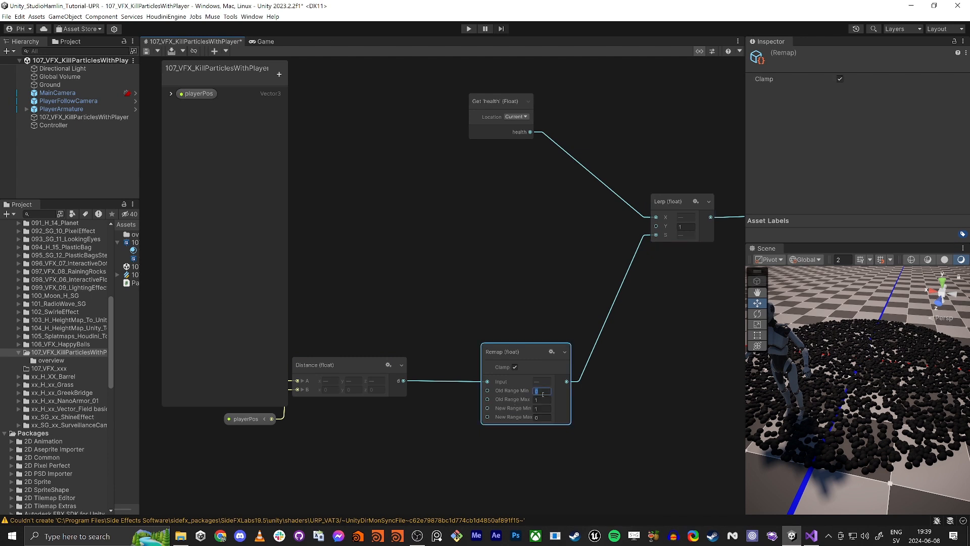
{"action": "left_click_drag", "start_coordinate": [541, 392], "coordinate": [534, 392]}
{"action": "left_click", "coordinate": [526, 409]}
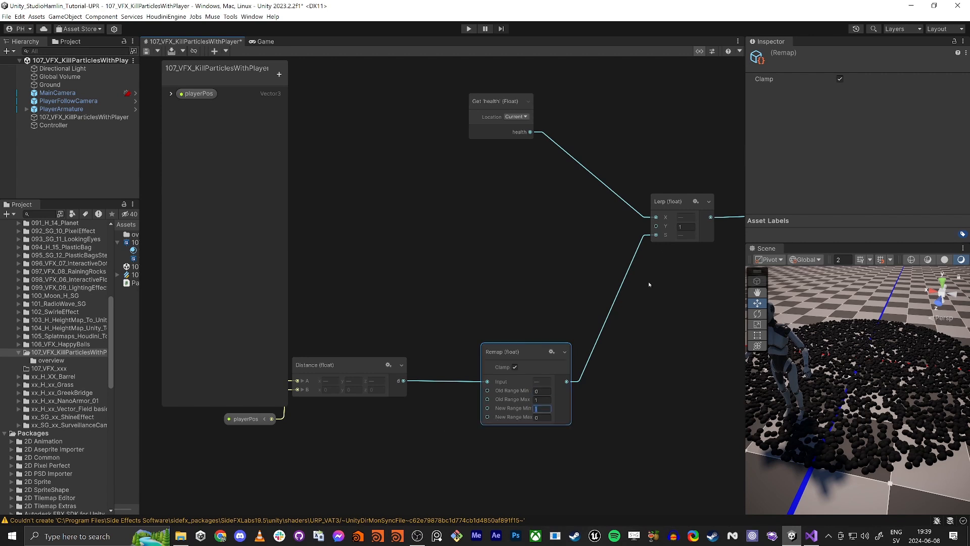
{"action": "left_click_drag", "start_coordinate": [656, 225], "coordinate": [550, 231]}
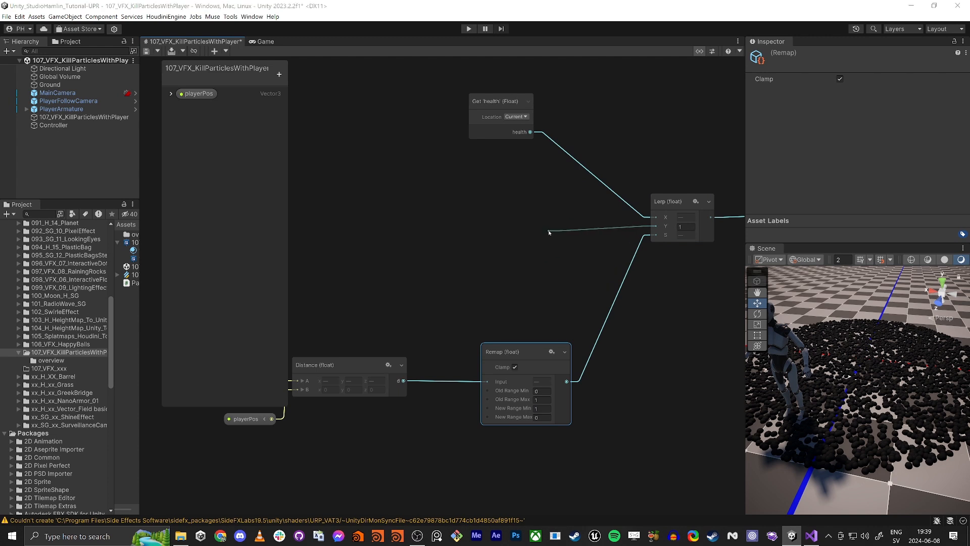
{"action": "left_click", "coordinate": [390, 205]}
{"action": "middle_click_drag", "start_coordinate": [387, 203], "coordinate": [490, 253]}
- Duplicate the Get health attribute node and place the copy further left in the graph
{"action": "left_click_drag", "start_coordinate": [600, 151], "coordinate": [659, 122]}
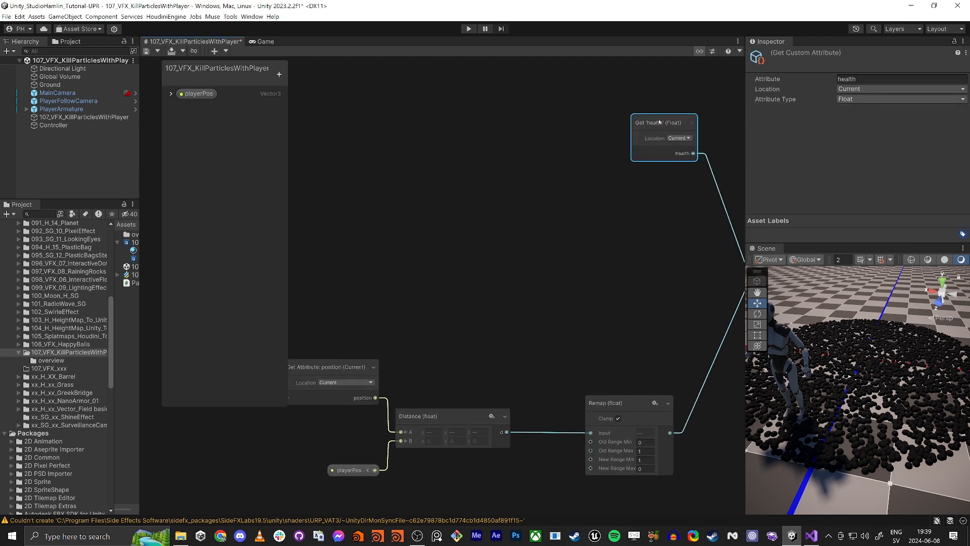
{"action": "middle_click_drag", "start_coordinate": [632, 182], "coordinate": [581, 176]}
{"action": "key", "text": "ctrl+d"}
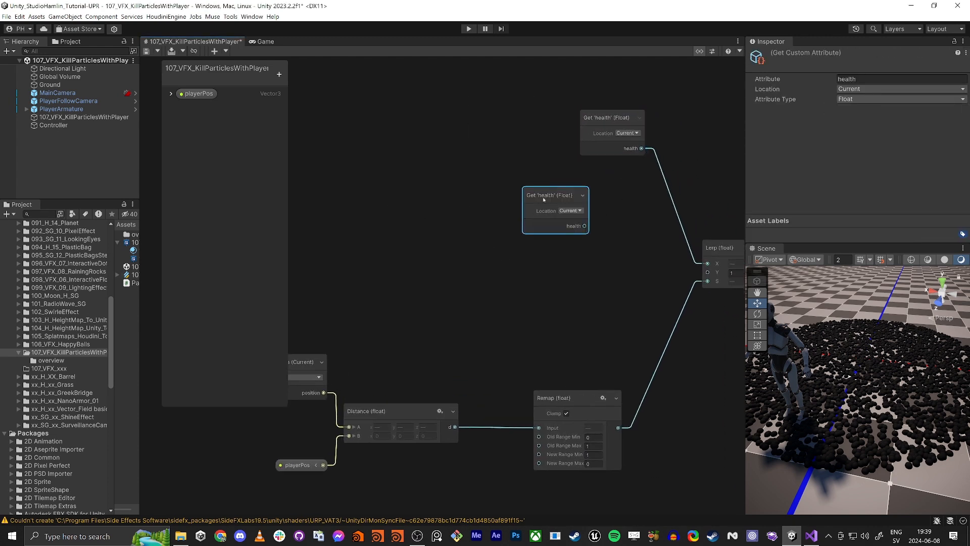
{"action": "left_click_drag", "start_coordinate": [543, 200], "coordinate": [356, 215]}
{"action": "left_click", "coordinate": [406, 253]}
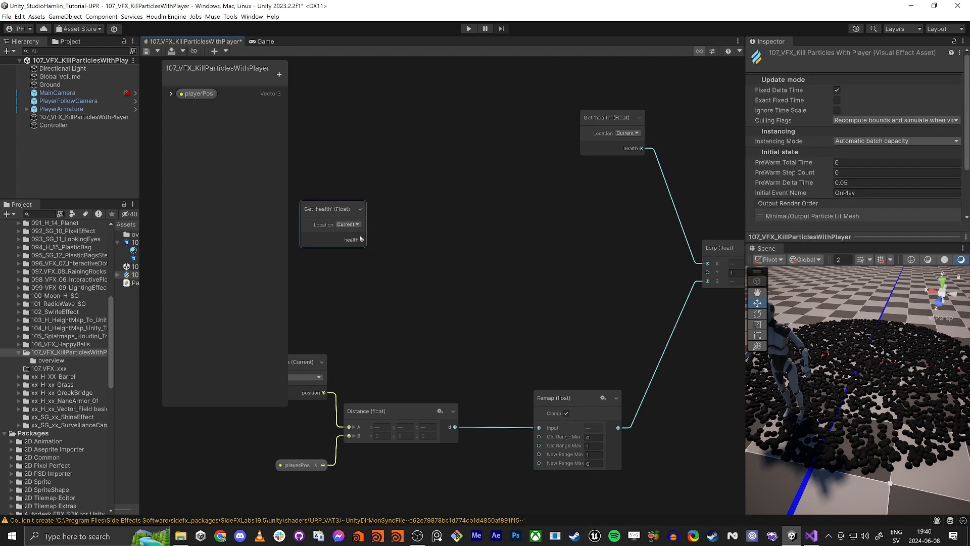
- Add a Subtract operator and connect the duplicated health output to its A input
{"action": "key", "text": "space"}
{"action": "type", "text": "subtra"}
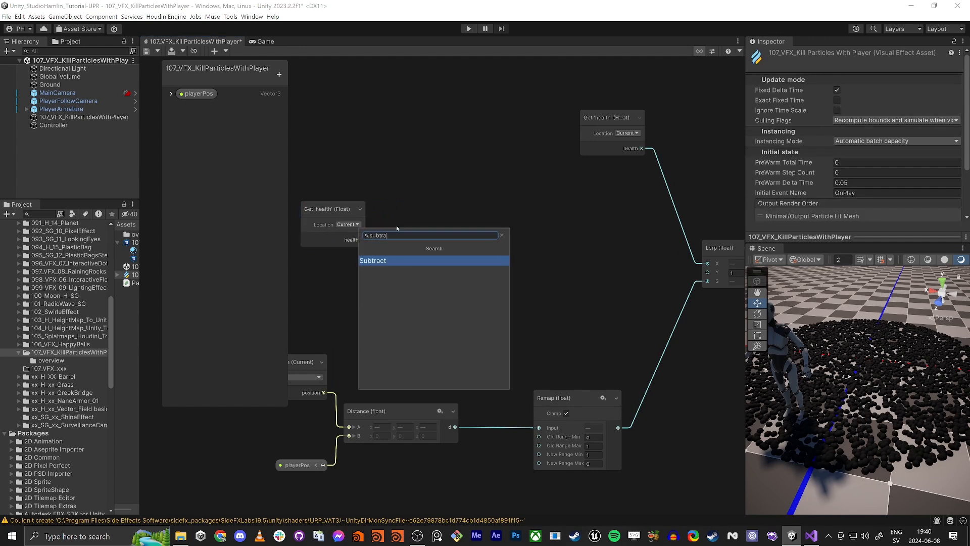
{"action": "key", "text": "Return"}
{"action": "left_click_drag", "start_coordinate": [445, 233], "coordinate": [459, 229]}
{"action": "middle_click_drag", "start_coordinate": [324, 290], "coordinate": [416, 278]}
- Add a VFX Time node and connect its Delta Time output to the Subtract's B input
{"action": "left_click", "coordinate": [370, 279]}
{"action": "key", "text": "space"}
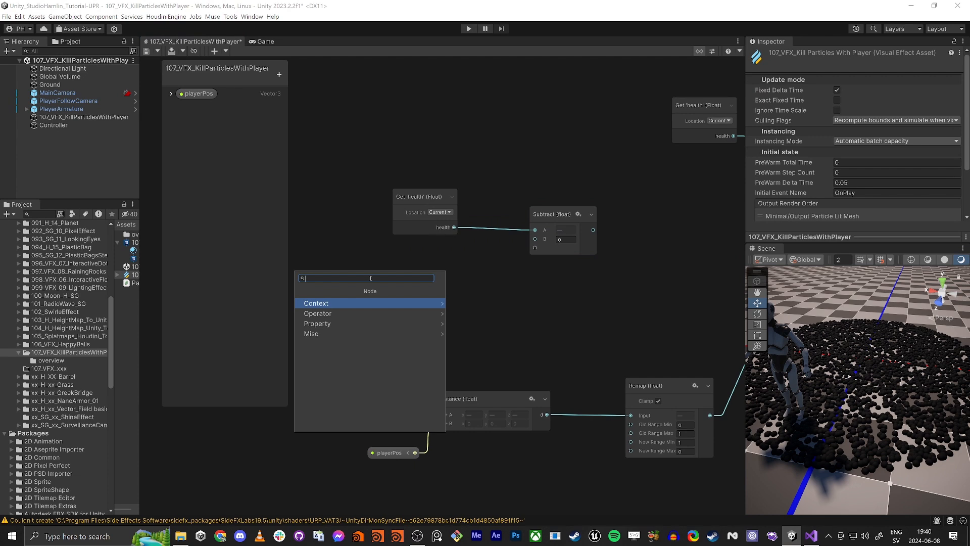
{"action": "type", "text": "time"}
{"action": "key", "text": "Down"}
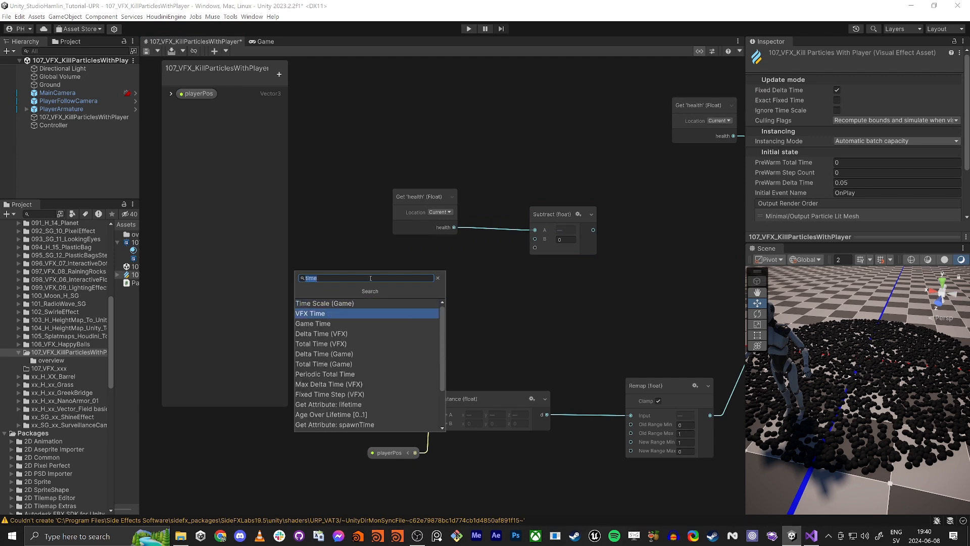
{"action": "key", "text": "Return"}
{"action": "left_click_drag", "start_coordinate": [407, 303], "coordinate": [537, 241]}
- Arrange the health, time and Subtract nodes, then connect the Subtract output to the Lerp's Y input
{"action": "left_click_drag", "start_coordinate": [419, 196], "coordinate": [380, 177]}
{"action": "left_click_drag", "start_coordinate": [559, 214], "coordinate": [505, 219]}
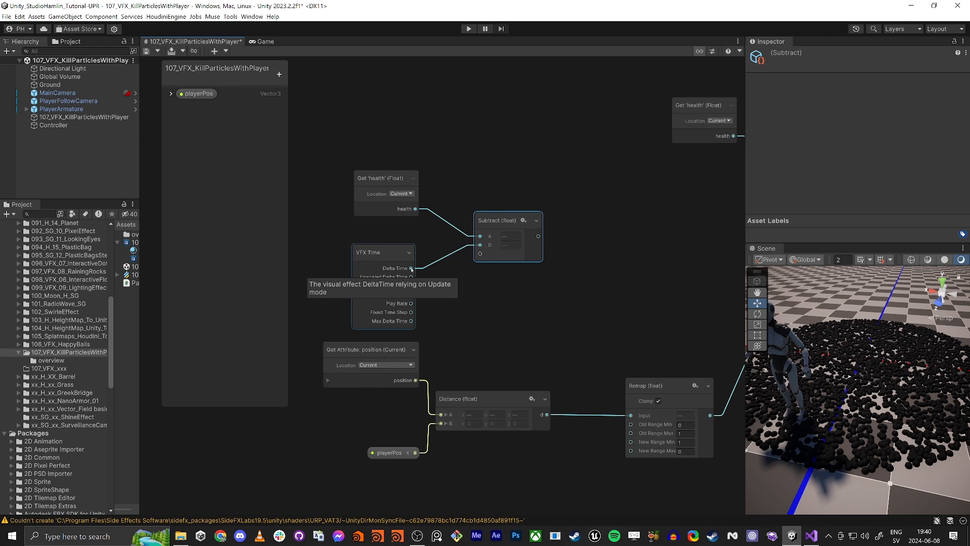
{"action": "scroll", "coordinate": [742, 343], "scroll_direction": "up", "scroll_amount": 1}
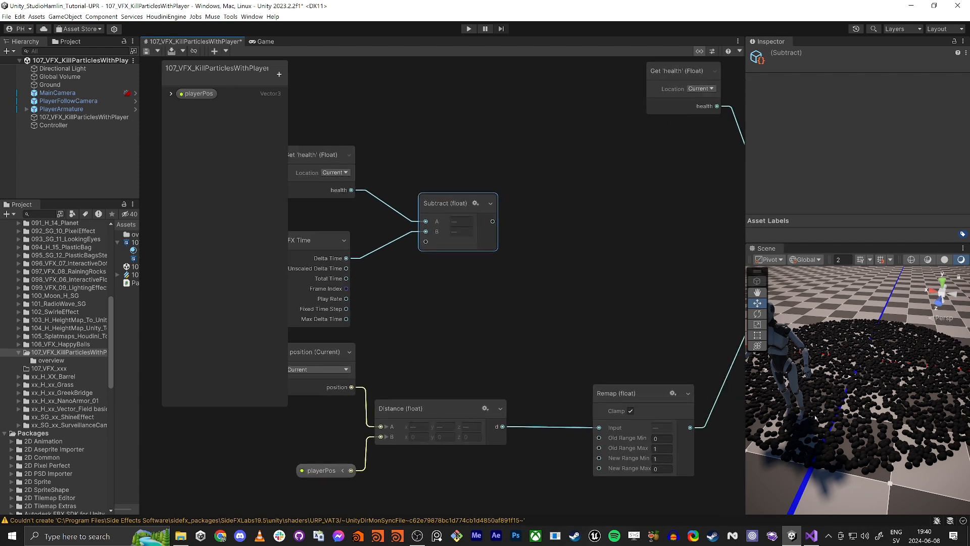
{"action": "scroll", "coordinate": [460, 298], "scroll_direction": "down", "scroll_amount": 2}
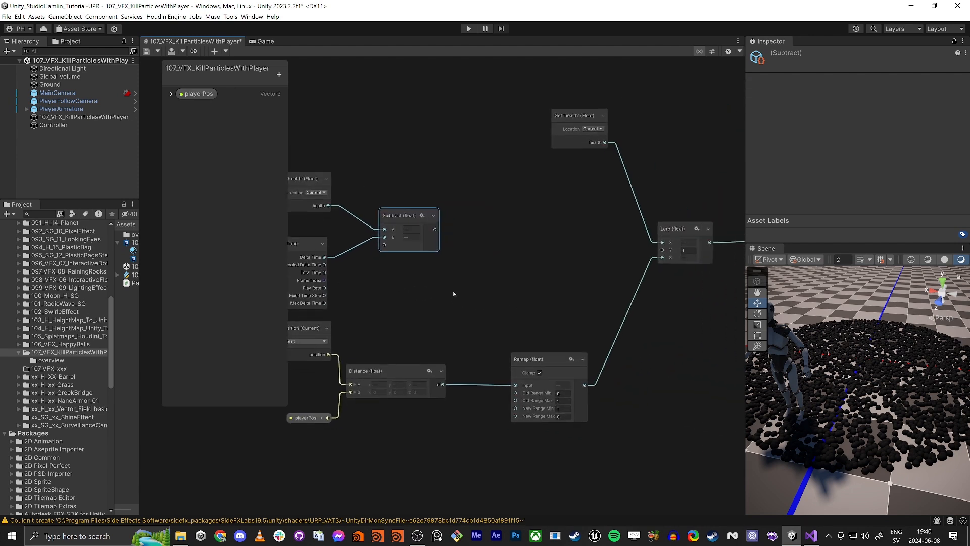
{"action": "left_click_drag", "start_coordinate": [435, 229], "coordinate": [662, 250]}
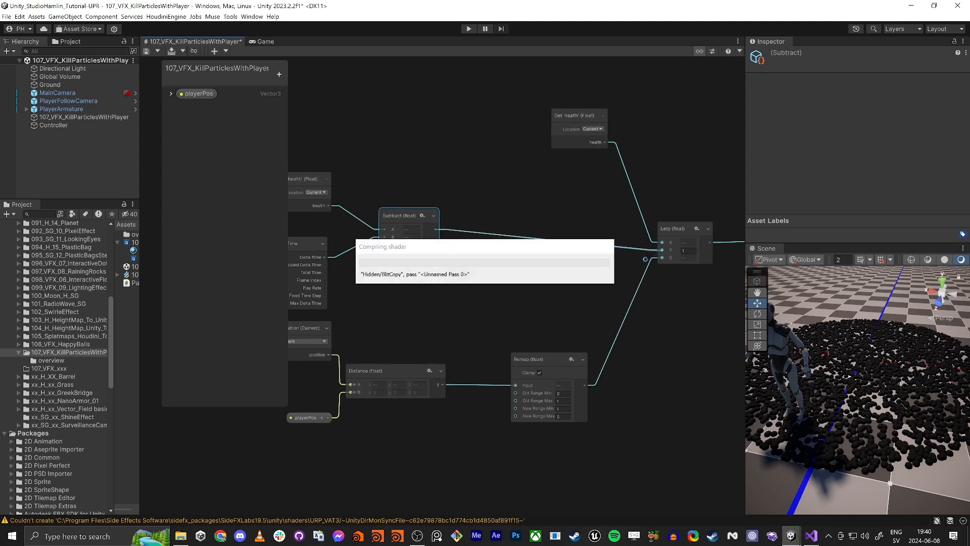
- Add a Get Custom Attribute operator near the Output Particle Lit Mesh context
{"action": "middle_click_drag", "start_coordinate": [710, 324], "coordinate": [524, 305]}
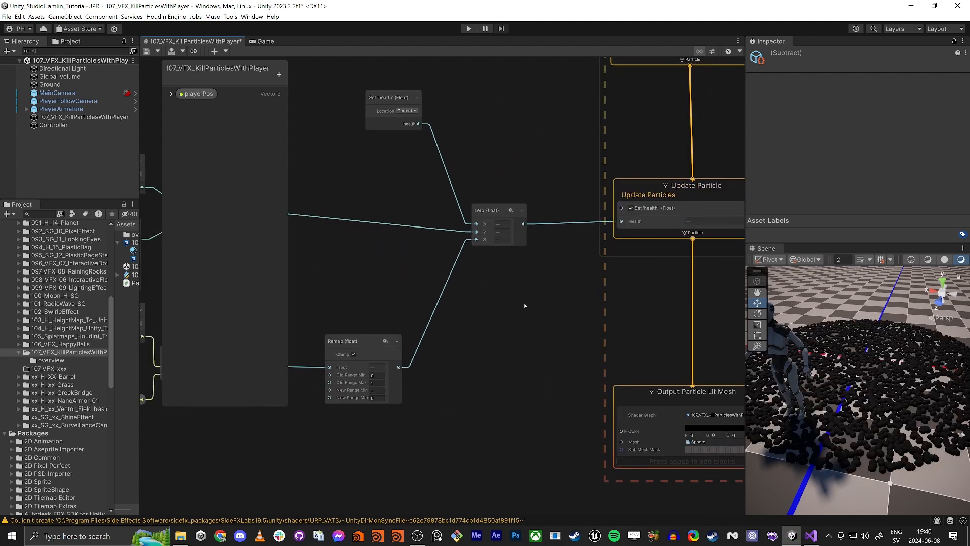
{"action": "middle_click_drag", "start_coordinate": [539, 408], "coordinate": [509, 327]}
{"action": "middle_click_drag", "start_coordinate": [522, 254], "coordinate": [523, 315]}
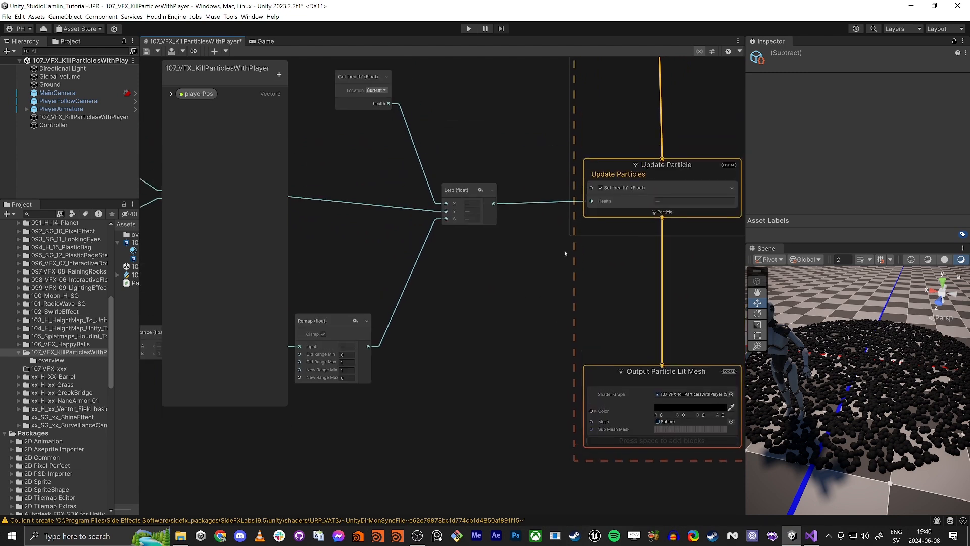
{"action": "middle_click_drag", "start_coordinate": [497, 411], "coordinate": [498, 366]}
{"action": "left_click", "coordinate": [503, 341]}
{"action": "key", "text": "space"}
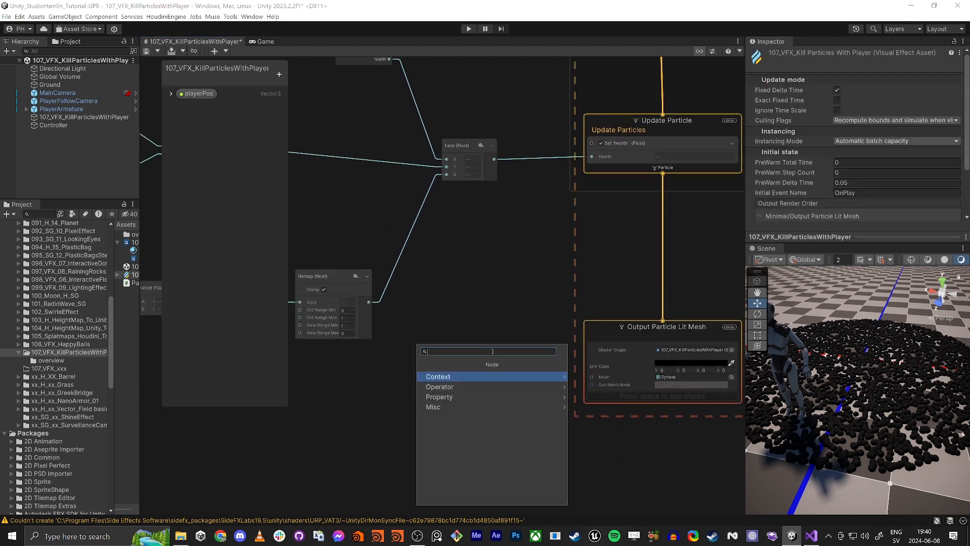
{"action": "type", "text": "get cus"}
{"action": "key", "text": "Return"}
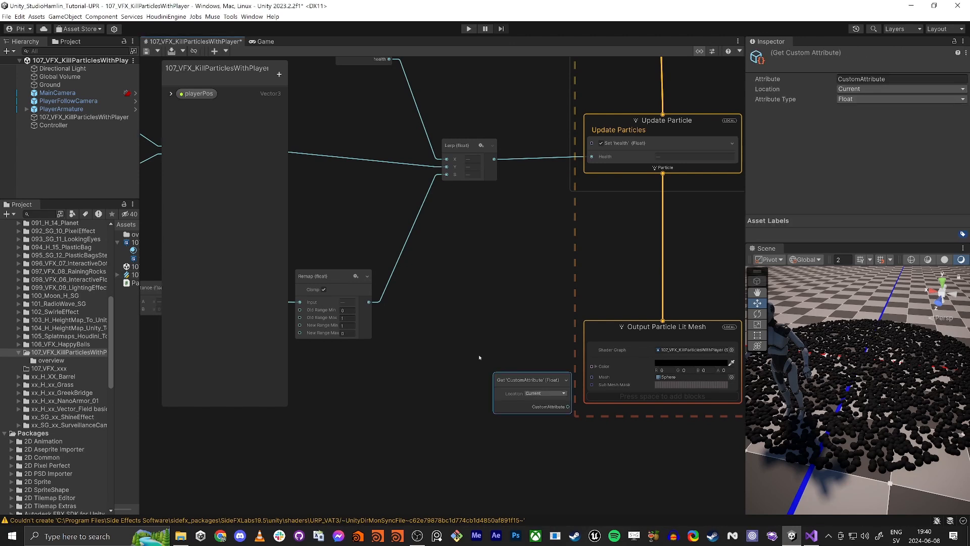
- Set the new custom attribute's name to health
{"action": "left_click", "coordinate": [538, 372]}
{"action": "left_click_drag", "start_coordinate": [515, 383], "coordinate": [463, 374]}
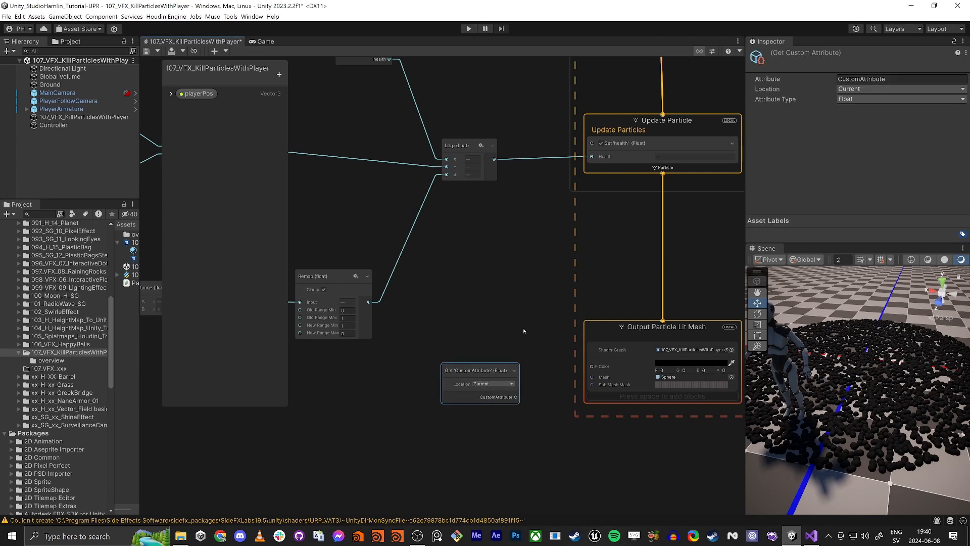
{"action": "left_click", "coordinate": [859, 79]}
{"action": "key", "text": "ctrl+v"}
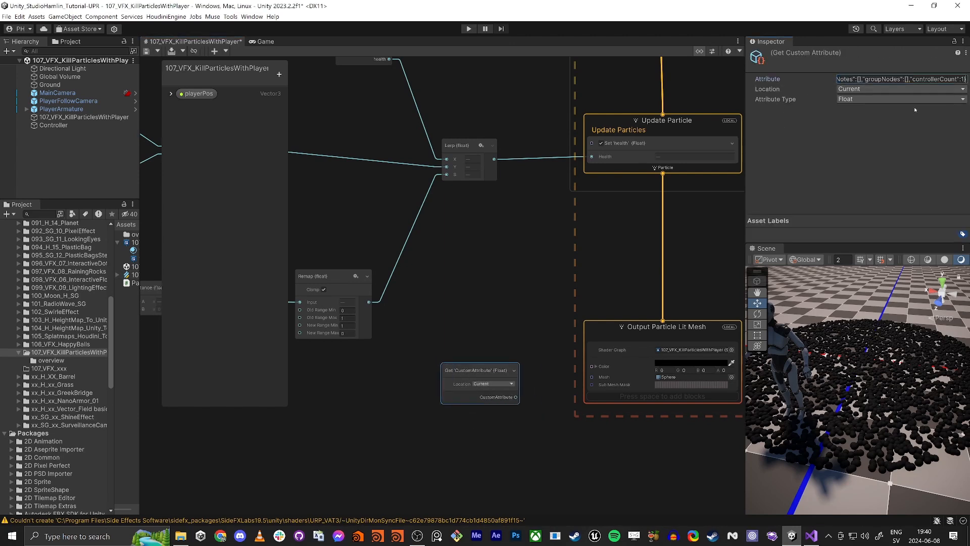
{"action": "key", "text": "ctrl+a"}
{"action": "type", "text": "he"}
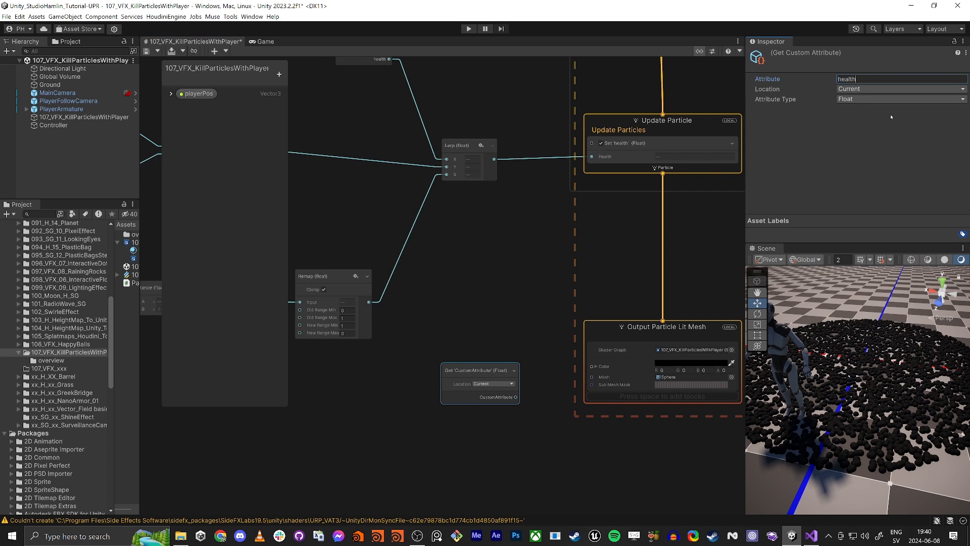
{"action": "key", "text": "Return"}
- Connect the health attribute output to the Output Particle Lit Mesh Color input
{"action": "left_click_drag", "start_coordinate": [495, 398], "coordinate": [586, 367]}
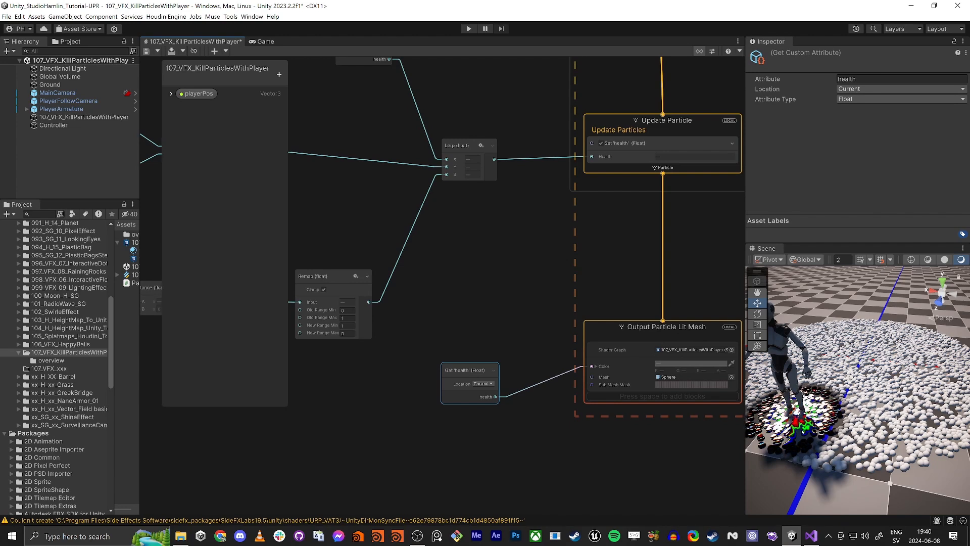
{"action": "right_click_drag", "start_coordinate": [835, 411], "coordinate": [804, 354]}
{"action": "right_click_drag", "start_coordinate": [824, 300], "coordinate": [828, 430]}
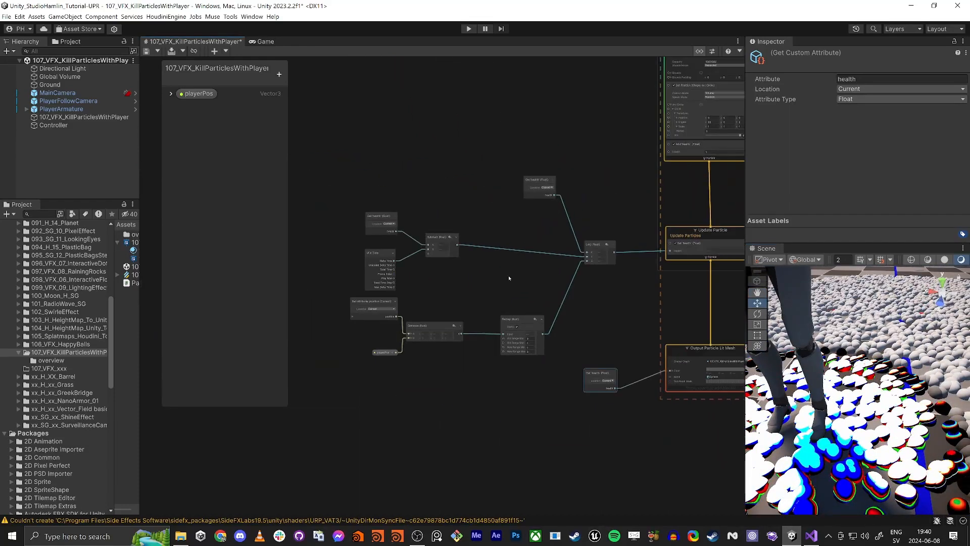
- Add a Maximum operator fed by the Subtract output
{"action": "scroll", "coordinate": [438, 238], "scroll_direction": "up", "scroll_amount": 3}
{"action": "mouse_move", "coordinate": [417, 221]}
{"action": "left_mouse_down"}
{"action": "mouse_move", "coordinate": [440, 210]}
{"action": "mouse_move", "coordinate": [429, 234]}
{"action": "left_mouse_up"}
{"action": "middle_click_drag", "start_coordinate": [642, 354], "coordinate": [585, 302]}
{"action": "middle_click_drag", "start_coordinate": [583, 247], "coordinate": [547, 240]}
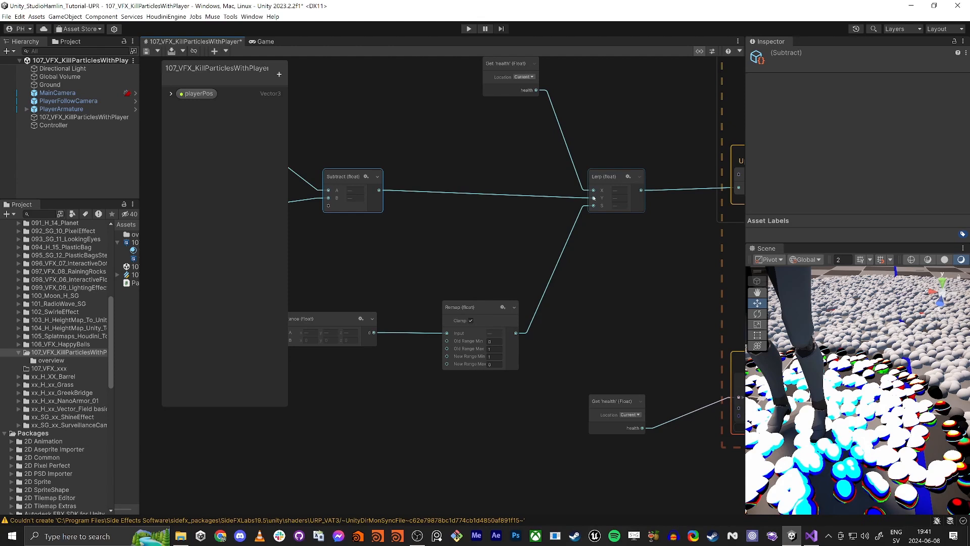
{"action": "mouse_move", "coordinate": [374, 179]}
{"action": "middle_mouse_down"}
{"action": "mouse_move", "coordinate": [541, 254]}
{"action": "mouse_move", "coordinate": [423, 253]}
{"action": "middle_mouse_up"}
{"action": "left_click", "coordinate": [698, 51]}
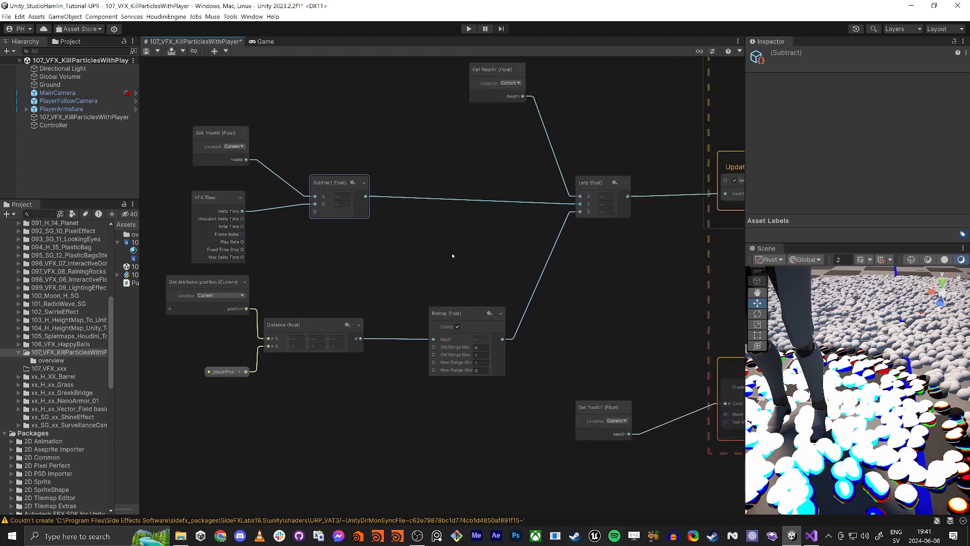
{"action": "middle_click_drag", "start_coordinate": [681, 341], "coordinate": [542, 298]}
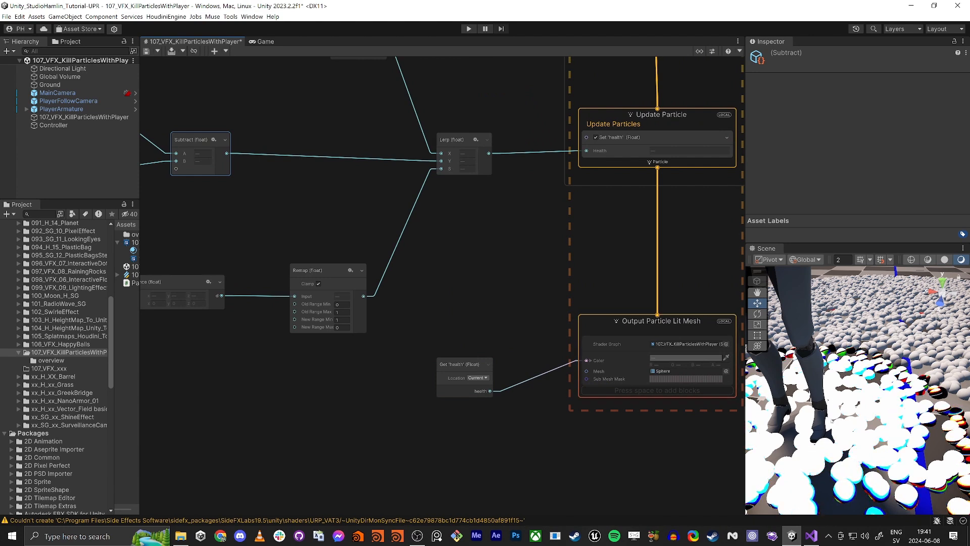
{"action": "middle_click_drag", "start_coordinate": [377, 254], "coordinate": [615, 449]}
{"action": "left_click_drag", "start_coordinate": [468, 352], "coordinate": [450, 352]}
{"action": "key", "text": "space"}
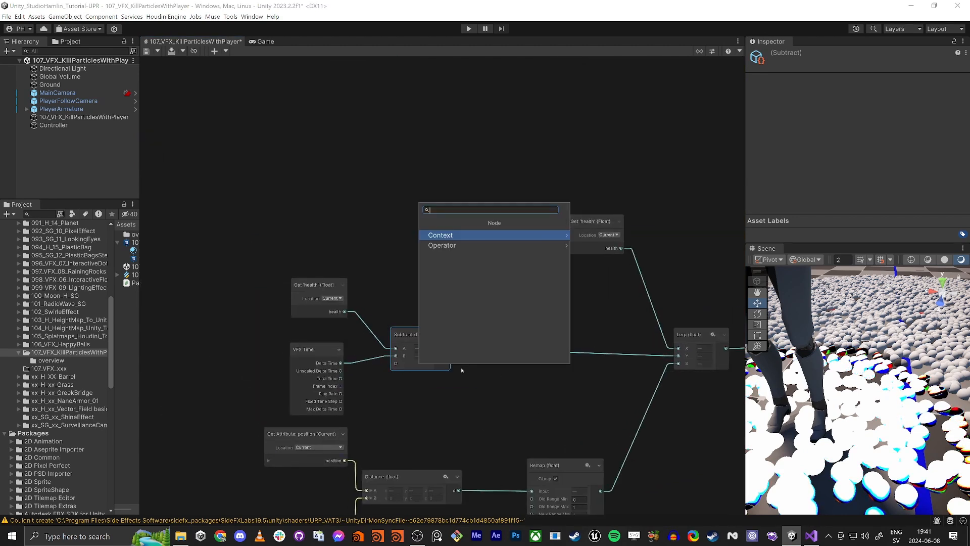
{"action": "type", "text": "max"}
{"action": "key", "text": "Return"}
{"action": "scroll", "coordinate": [529, 389], "scroll_direction": "up", "scroll_amount": 4}
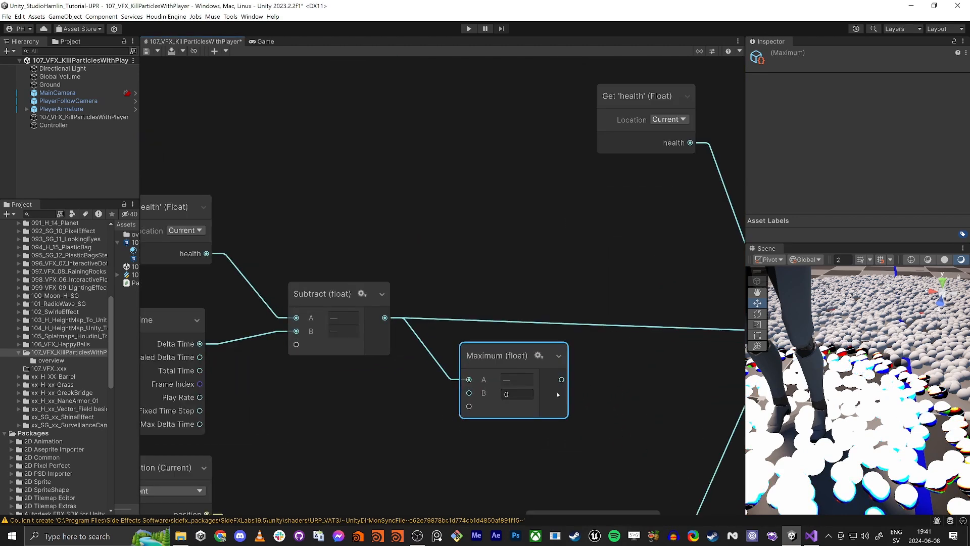
{"action": "scroll", "coordinate": [557, 394], "scroll_direction": "down", "scroll_amount": 3}
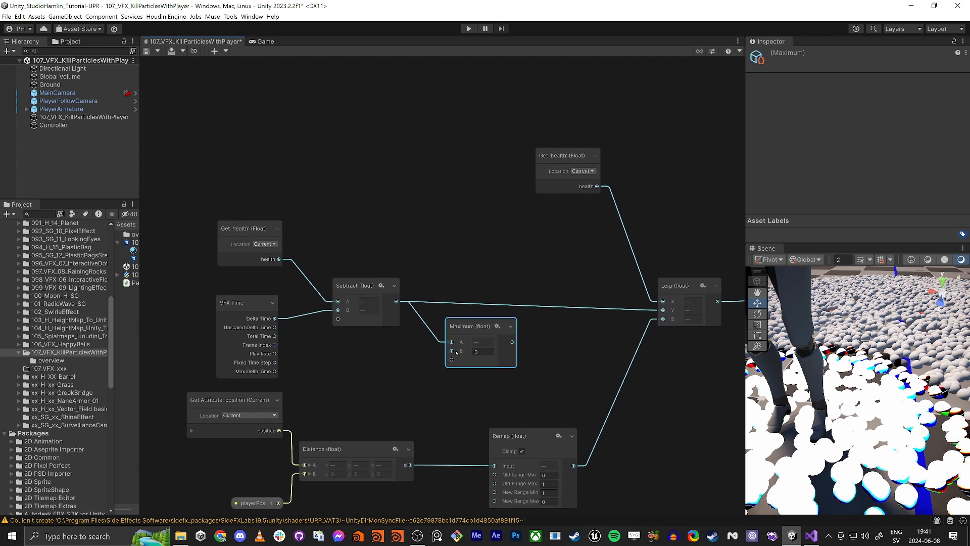
- Connect the Maximum output to the Lerp's Y input in place of the Subtract
{"action": "left_click", "coordinate": [475, 353]}
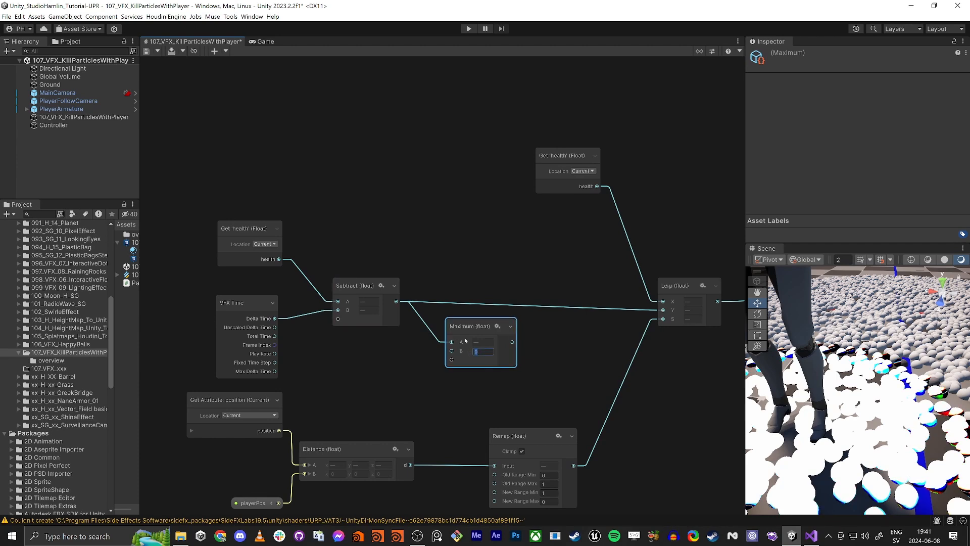
{"action": "left_click", "coordinate": [524, 343]}
{"action": "left_click_drag", "start_coordinate": [513, 342], "coordinate": [663, 310]}
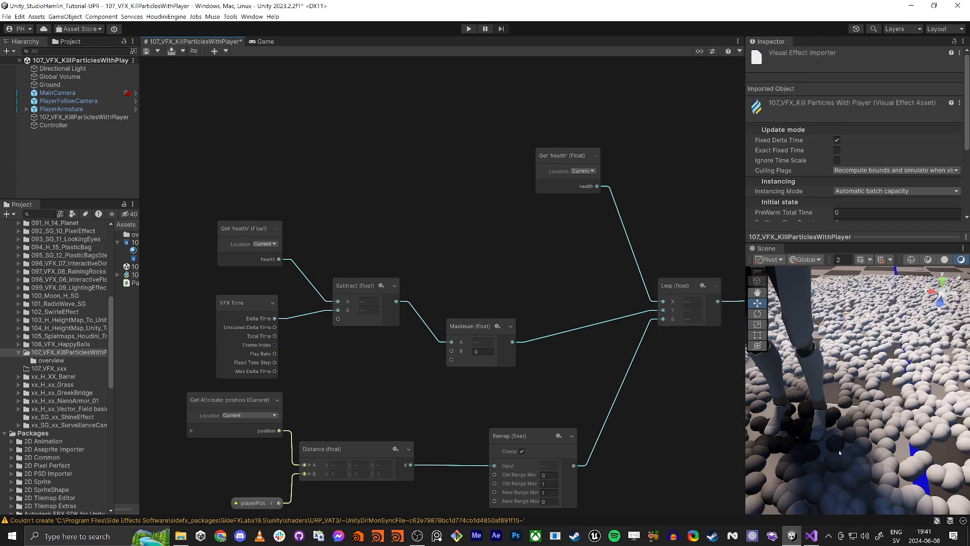
- Set the Remap node's Old Range Min to 0 and Old Range Max to 0.3
{"action": "left_click_drag", "start_coordinate": [840, 453], "coordinate": [838, 404], "text": "alt"}
{"action": "scroll", "coordinate": [849, 441], "scroll_direction": "down", "scroll_amount": 5}
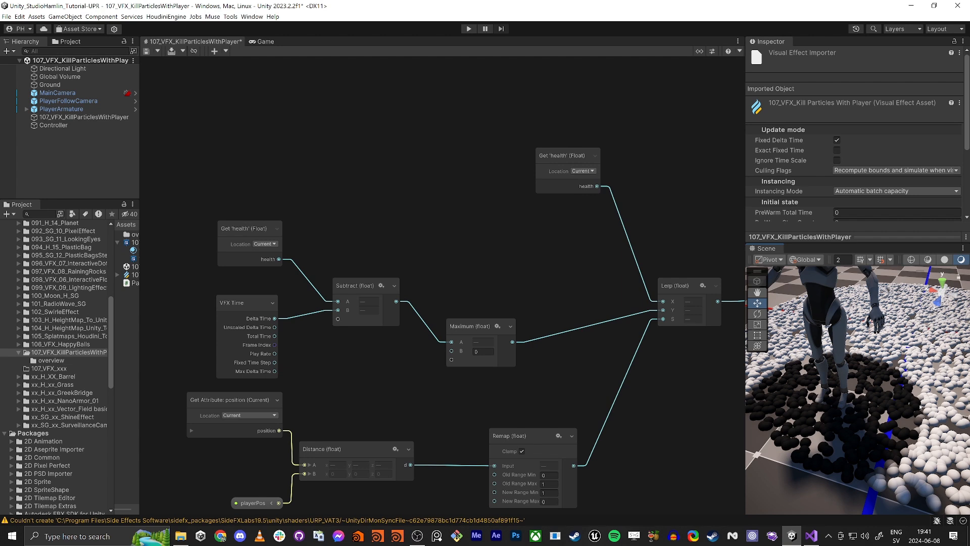
{"action": "middle_click_drag", "start_coordinate": [663, 495], "coordinate": [632, 402]}
{"action": "scroll", "coordinate": [527, 385], "scroll_direction": "up", "scroll_amount": 4}
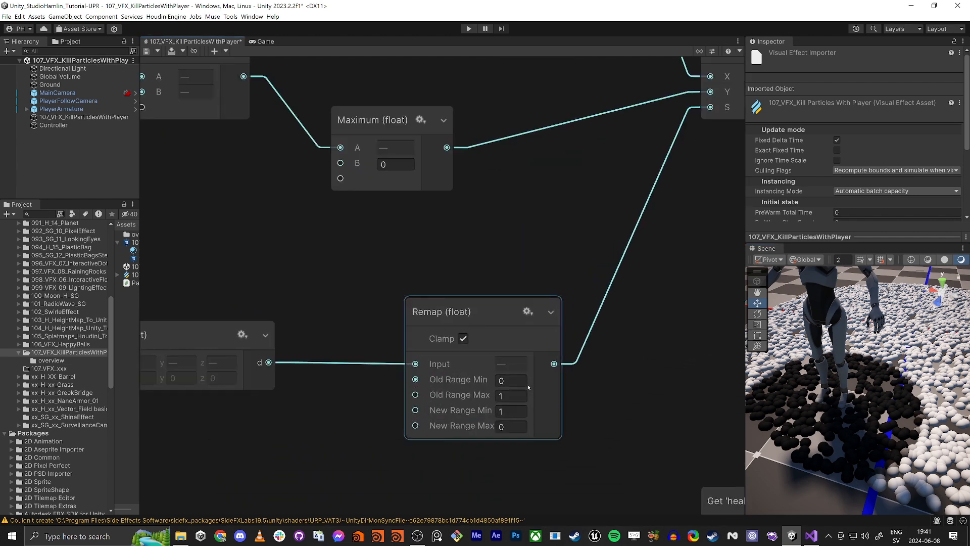
{"action": "left_click", "coordinate": [500, 380]}
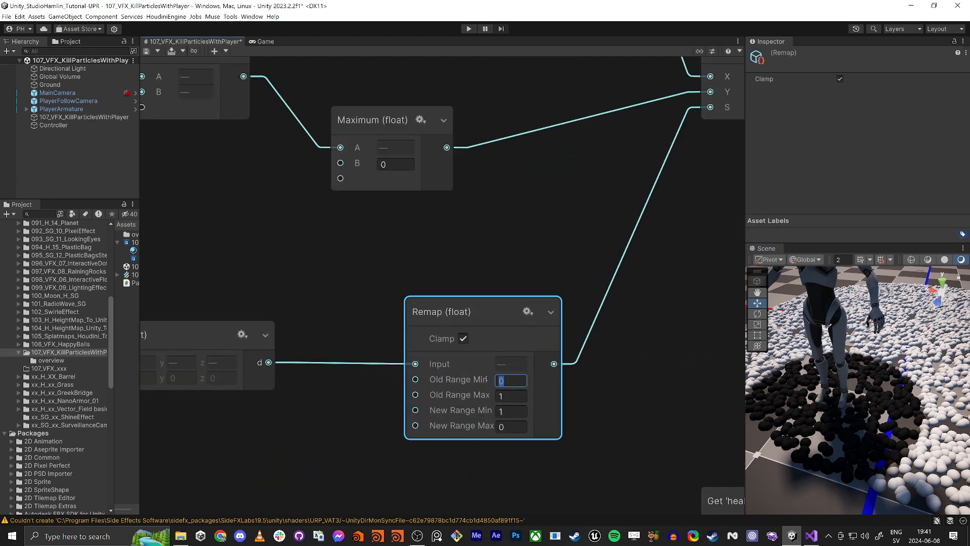
{"action": "type", "text": "0.3"}
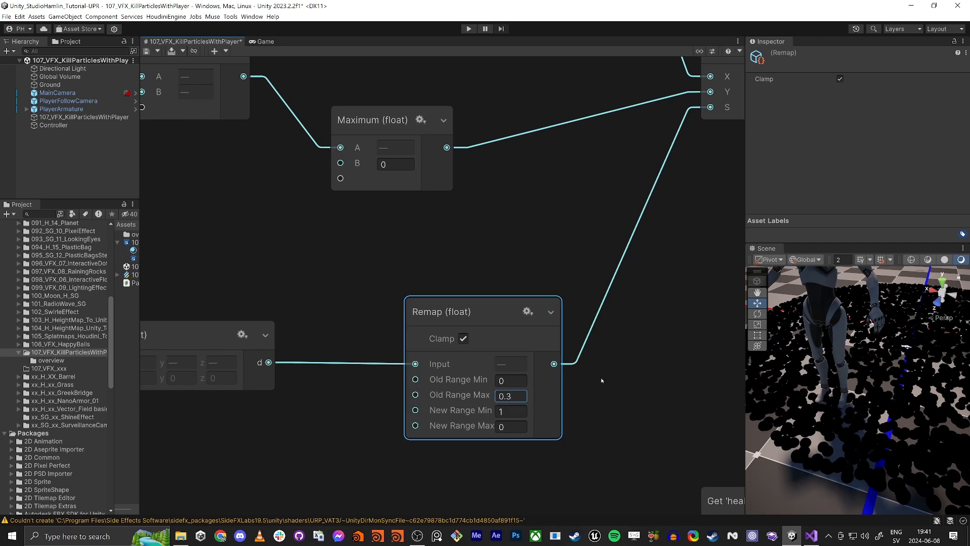
{"action": "middle_click_drag", "start_coordinate": [602, 381], "coordinate": [557, 377]}
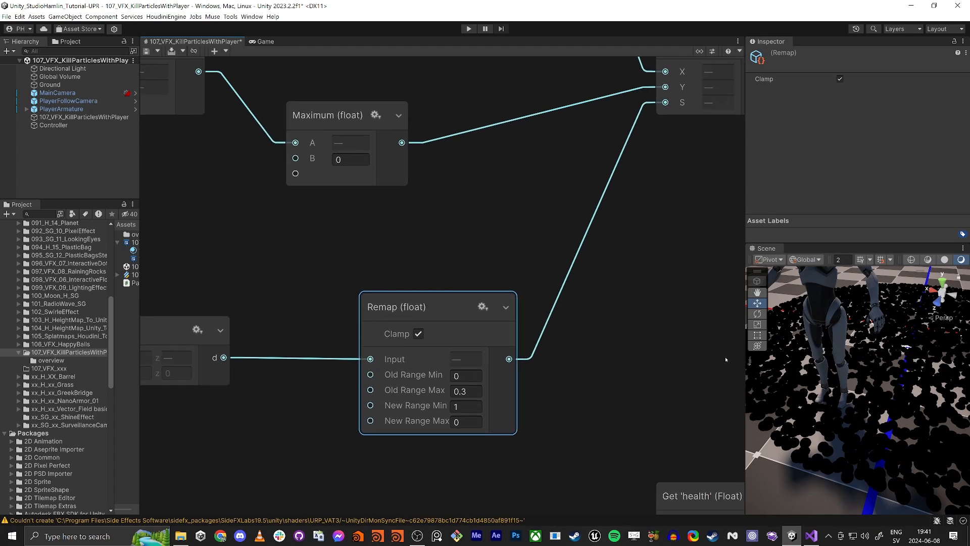
- Save the VFX graph
{"action": "right_click_drag", "start_coordinate": [846, 390], "coordinate": [876, 380]}
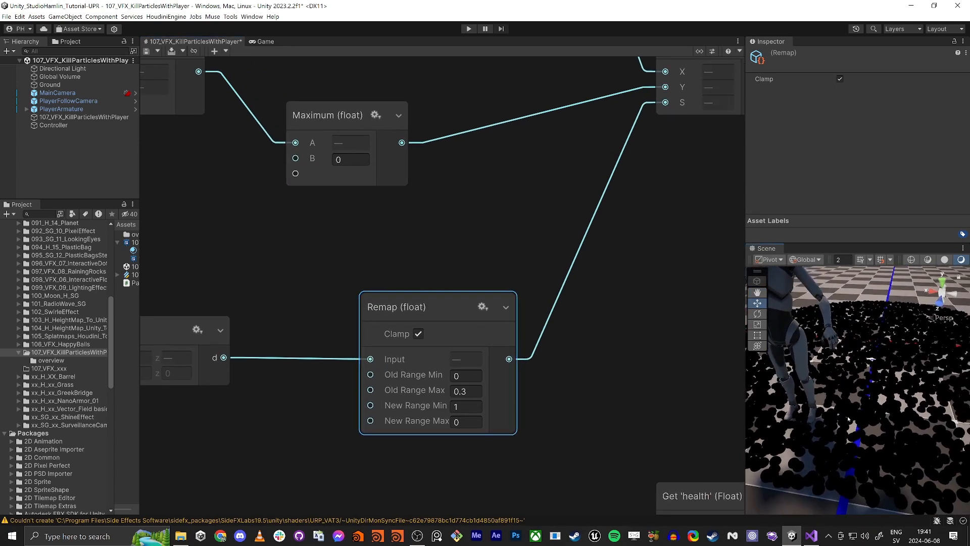
{"action": "left_click", "coordinate": [147, 51]}
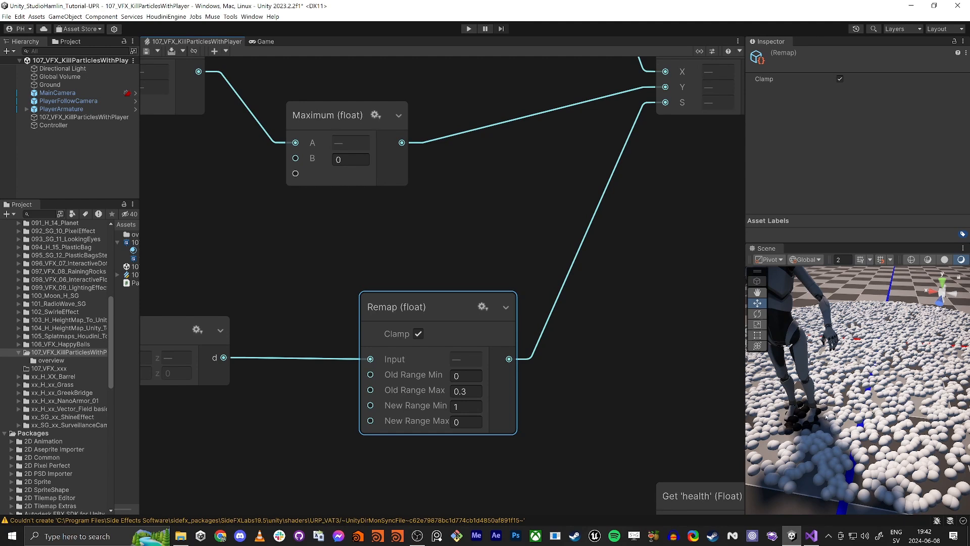
- Add a Color node beside the Output Particle Lit Mesh context
{"action": "left_click_drag", "start_coordinate": [828, 418], "coordinate": [793, 433], "text": "alt"}
{"action": "scroll", "coordinate": [829, 419], "scroll_direction": "down", "scroll_amount": 3}
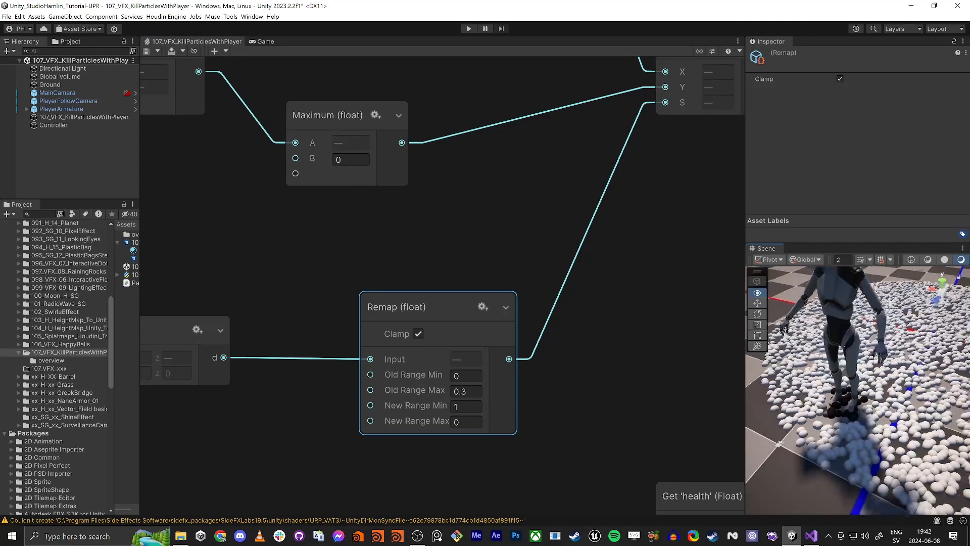
{"action": "middle_click_drag", "start_coordinate": [851, 440], "coordinate": [839, 424]}
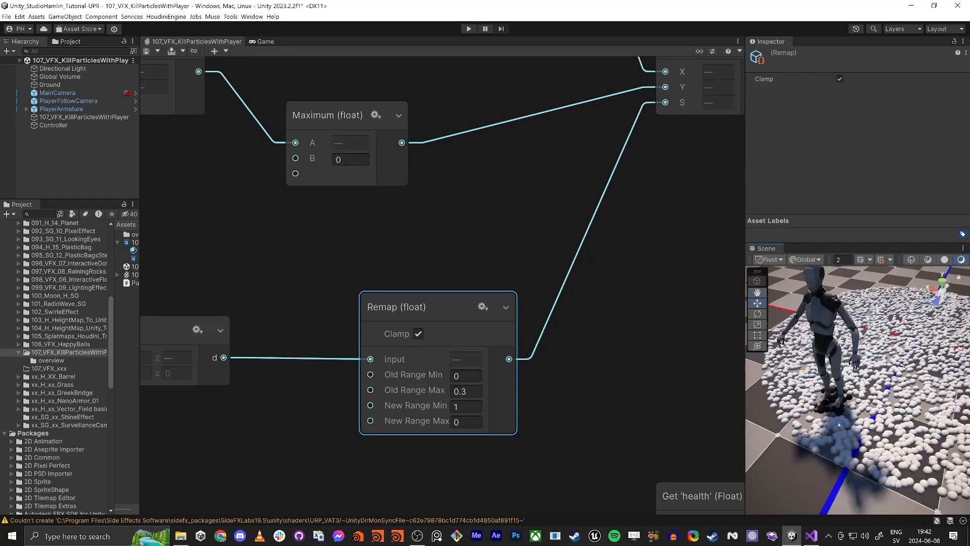
{"action": "right_click", "coordinate": [626, 379]}
{"action": "left_click", "coordinate": [602, 306]}
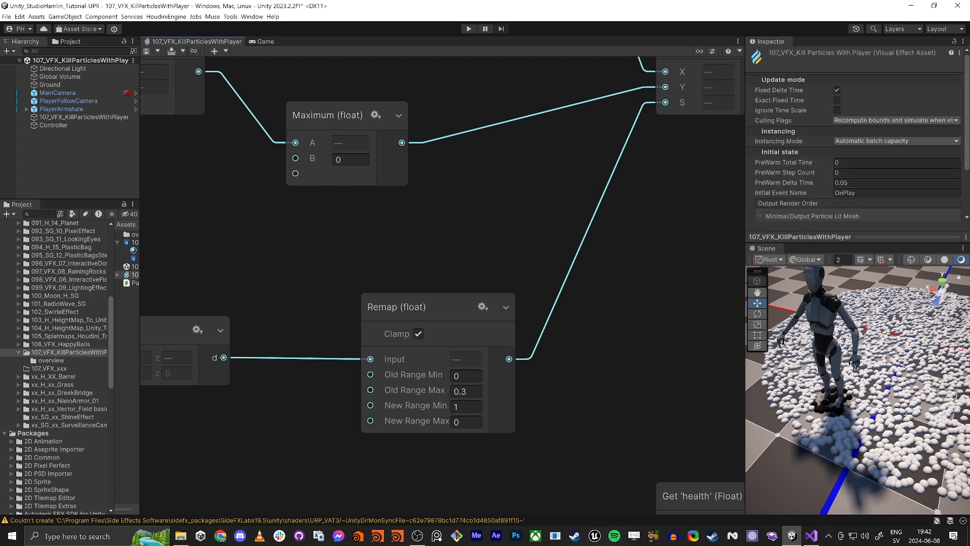
{"action": "scroll", "coordinate": [462, 292], "scroll_direction": "down", "scroll_amount": 5}
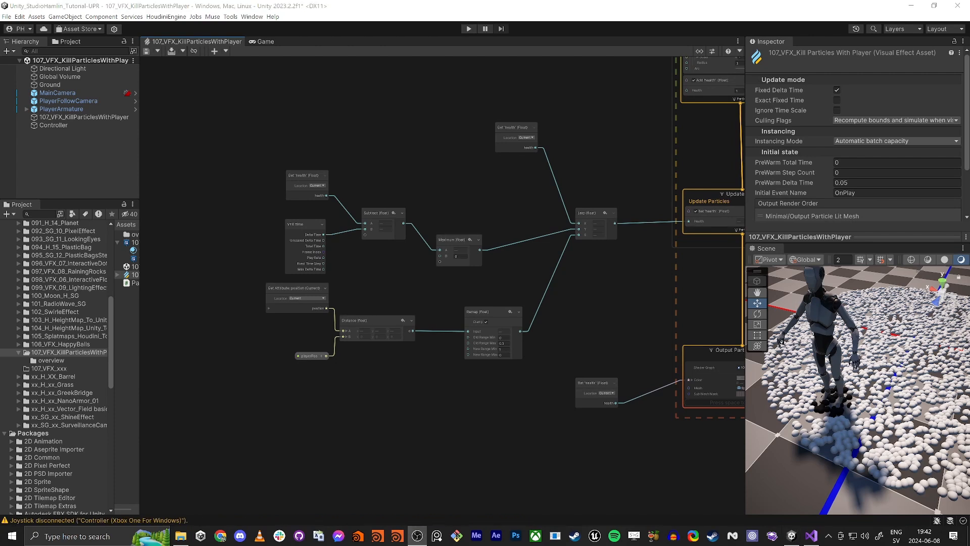
{"action": "middle_click_drag", "start_coordinate": [617, 328], "coordinate": [497, 270]}
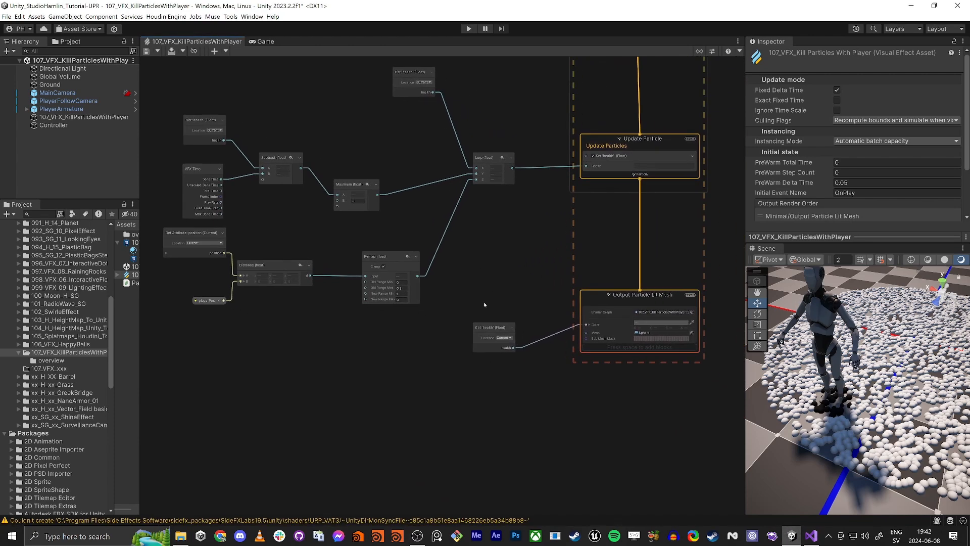
{"action": "mouse_move", "coordinate": [567, 419]}
{"action": "middle_mouse_down"}
{"action": "mouse_move", "coordinate": [513, 344]}
{"action": "mouse_move", "coordinate": [444, 193]}
{"action": "middle_mouse_up"}
{"action": "scroll", "coordinate": [439, 191], "scroll_direction": "down", "scroll_amount": 5}
{"action": "middle_click_drag", "start_coordinate": [407, 161], "coordinate": [455, 331]}
{"action": "scroll", "coordinate": [457, 329], "scroll_direction": "up", "scroll_amount": 6}
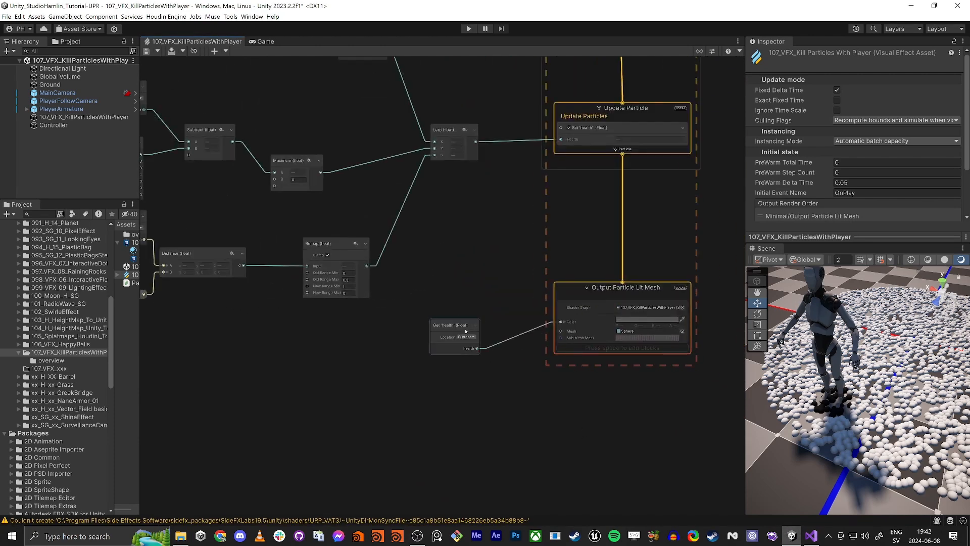
{"action": "mouse_move", "coordinate": [461, 329]}
{"action": "left_mouse_down"}
{"action": "mouse_move", "coordinate": [458, 362]}
{"action": "mouse_move", "coordinate": [388, 402]}
{"action": "left_mouse_up"}
{"action": "left_click", "coordinate": [417, 331]}
{"action": "key", "text": "space"}
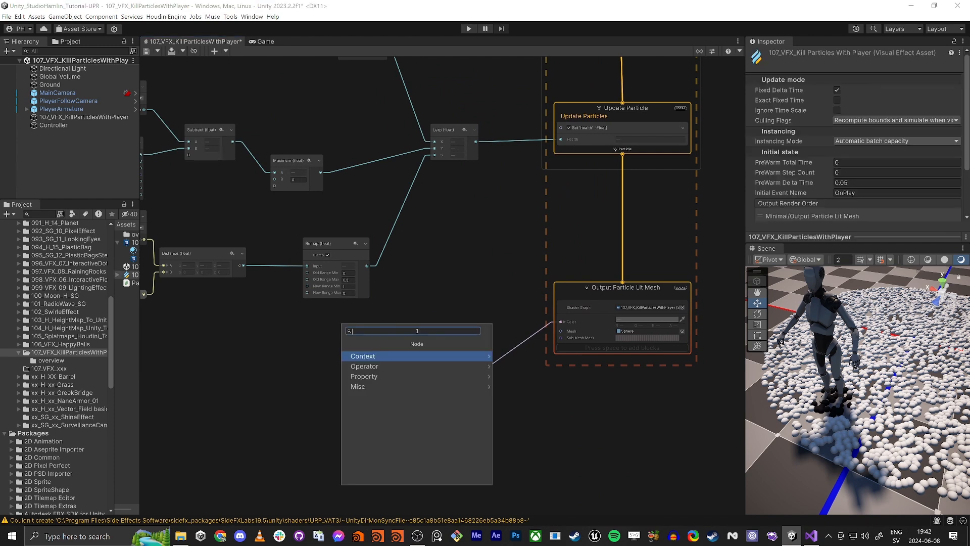
{"action": "type", "text": "color"}
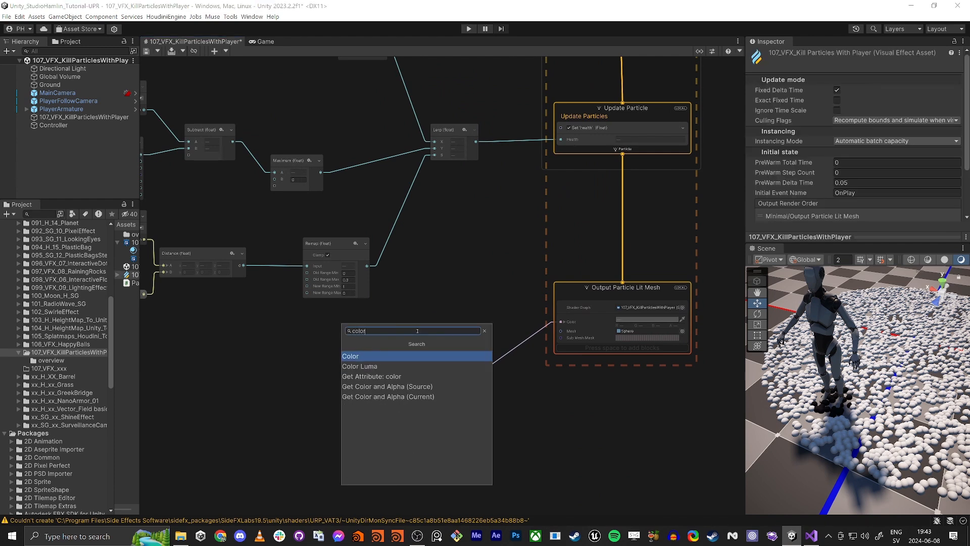
{"action": "key", "text": "Return"}
{"action": "left_click_drag", "start_coordinate": [427, 353], "coordinate": [395, 282]}
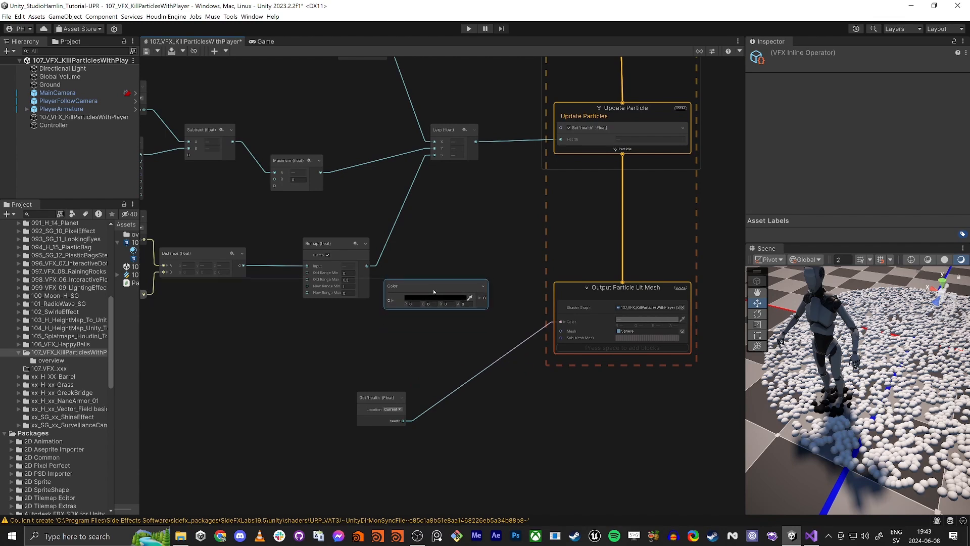
- Duplicate the Color node and set one Color's R, G and B to 0.066
{"action": "key", "text": "ctrl+d"}
{"action": "left_click_drag", "start_coordinate": [429, 334], "coordinate": [386, 327]}
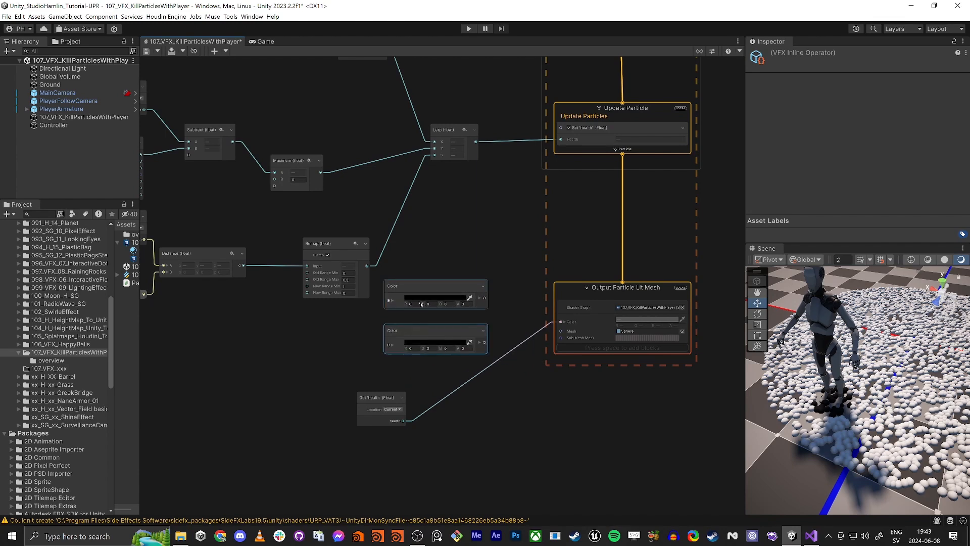
{"action": "left_click", "coordinate": [424, 300]}
{"action": "left_click_drag", "start_coordinate": [485, 313], "coordinate": [448, 353]}
{"action": "left_click", "coordinate": [538, 242]}
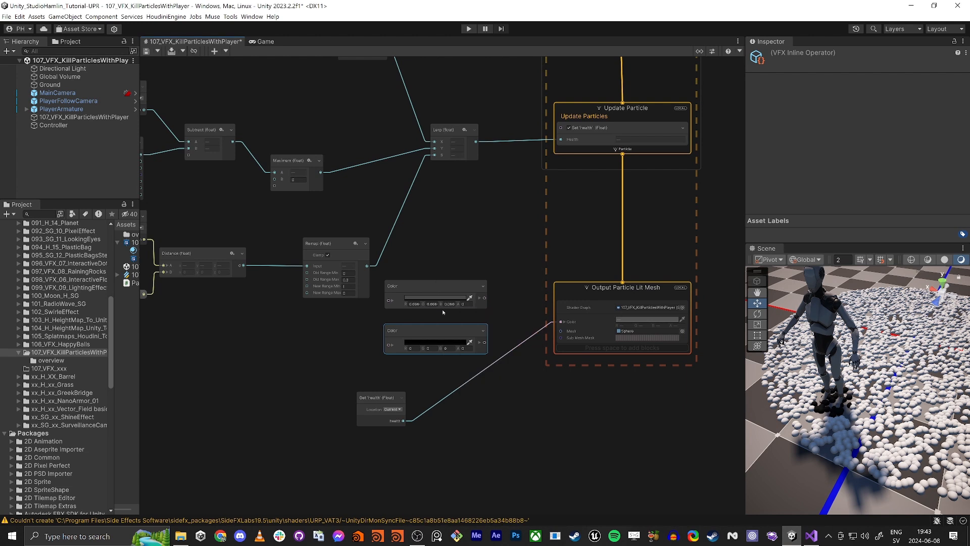
- Set the other Color node to orange (R 255, G 111, B 0) in the HDR color picker
{"action": "left_click", "coordinate": [448, 296]}
{"action": "scroll", "coordinate": [448, 296], "scroll_direction": "up", "scroll_amount": 4}
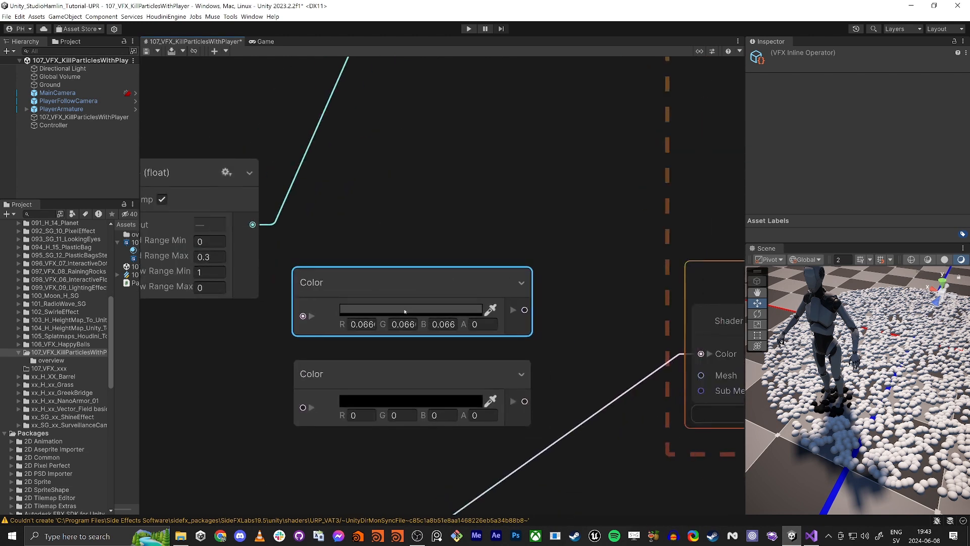
{"action": "middle_click_drag", "start_coordinate": [432, 206], "coordinate": [437, 153]}
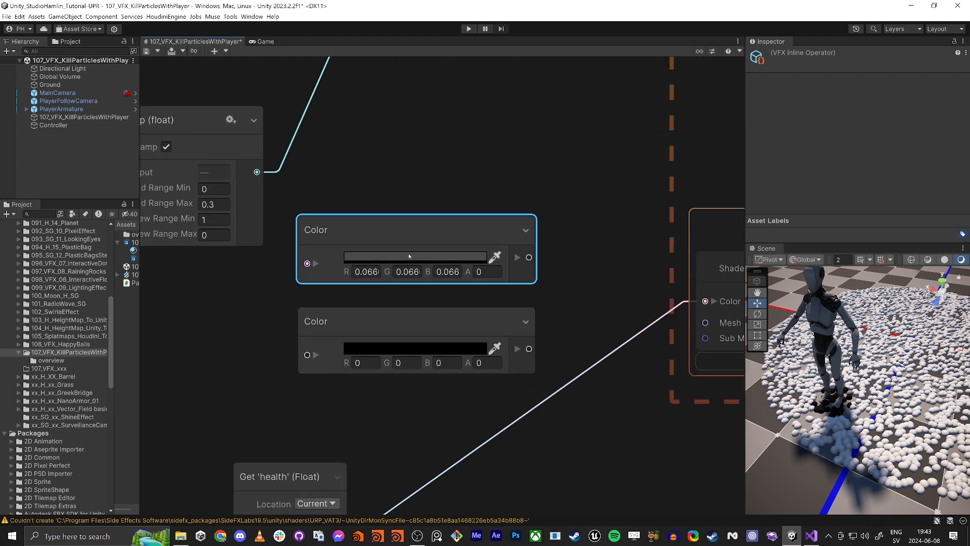
{"action": "left_click", "coordinate": [408, 350]}
{"action": "left_click_drag", "start_coordinate": [516, 315], "coordinate": [508, 306]}
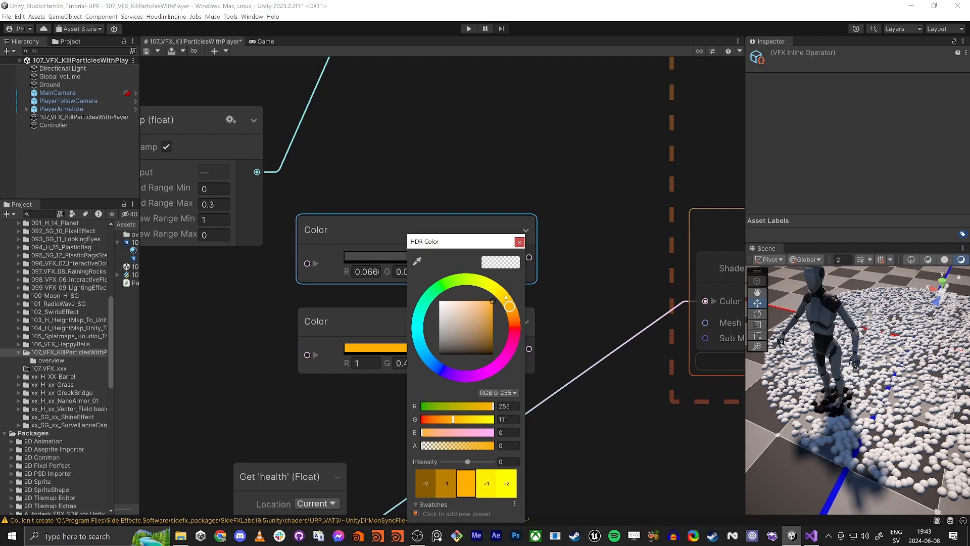
{"action": "left_click", "coordinate": [519, 242]}
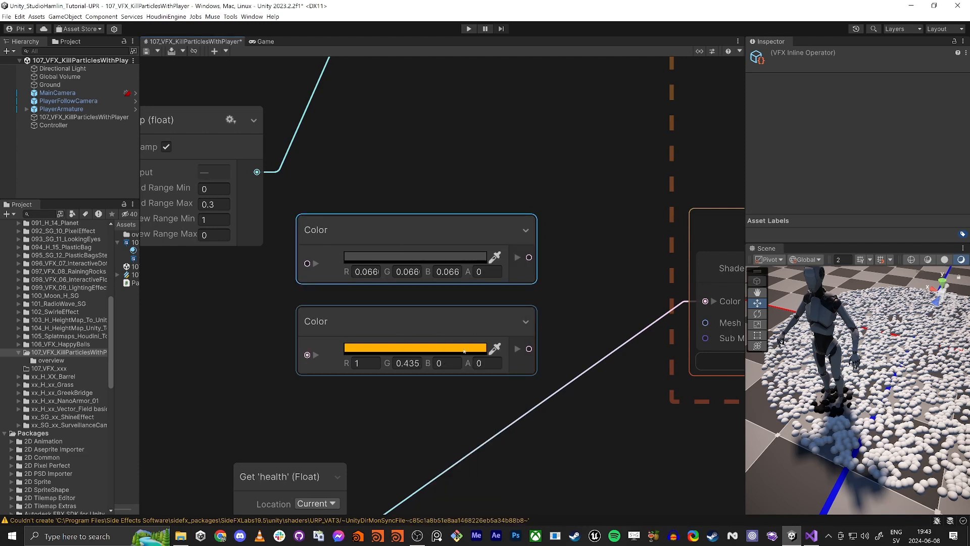
- Add a Lerp operator below the two Color nodes
{"action": "middle_click_drag", "start_coordinate": [379, 424], "coordinate": [427, 376]}
{"action": "scroll", "coordinate": [427, 377], "scroll_direction": "down", "scroll_amount": 1}
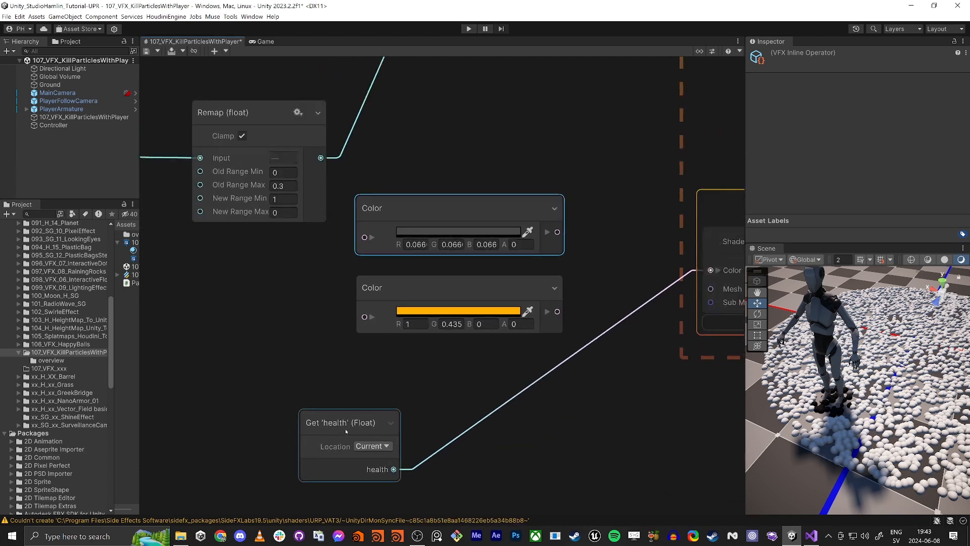
{"action": "left_click", "coordinate": [563, 443]}
{"action": "key", "text": "space"}
{"action": "type", "text": "lerp"}
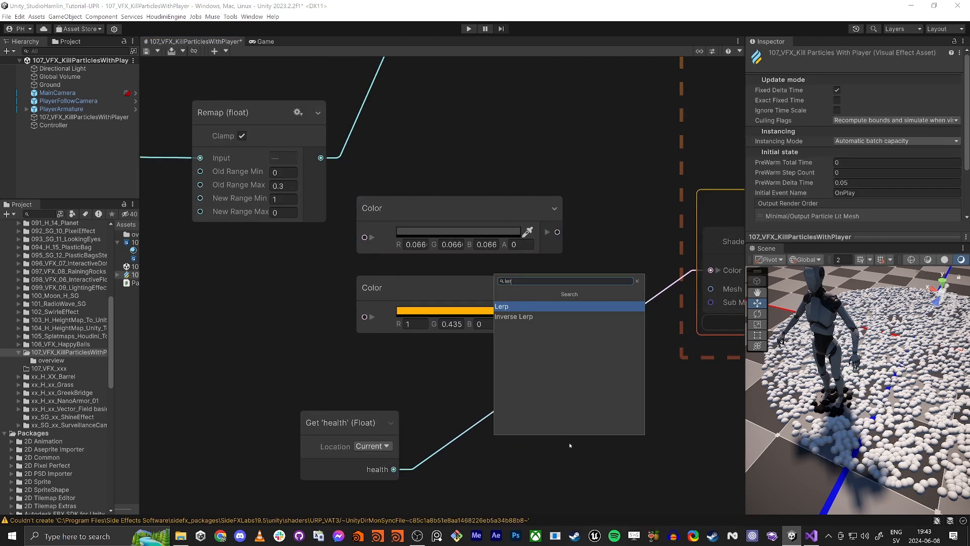
{"action": "key", "text": "Return"}
{"action": "left_click_drag", "start_coordinate": [612, 479], "coordinate": [600, 357]}
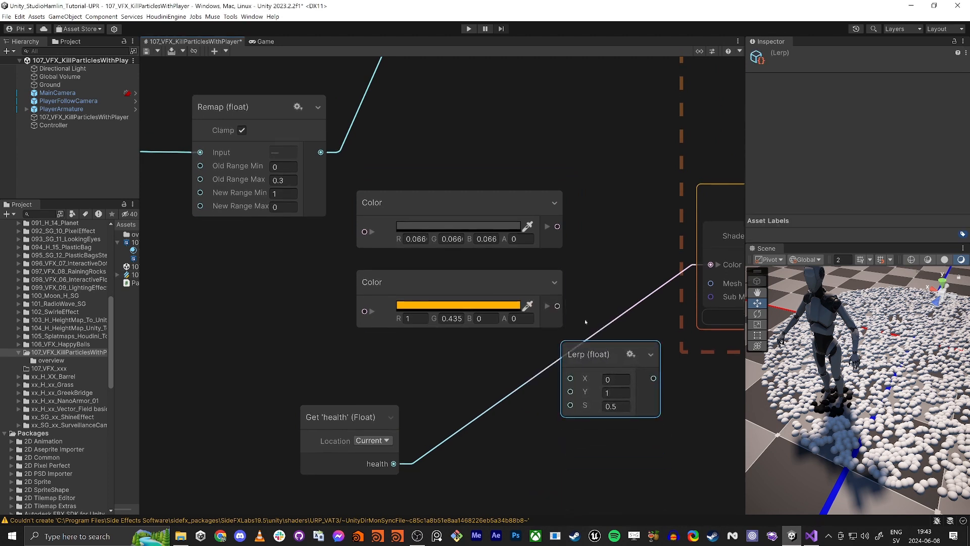
- Wire the orange Color into the Lerp's X, the dark Color into Y, and the health attribute into S
{"action": "left_click_drag", "start_coordinate": [503, 279], "coordinate": [428, 287]}
{"action": "left_click_drag", "start_coordinate": [483, 316], "coordinate": [571, 378]}
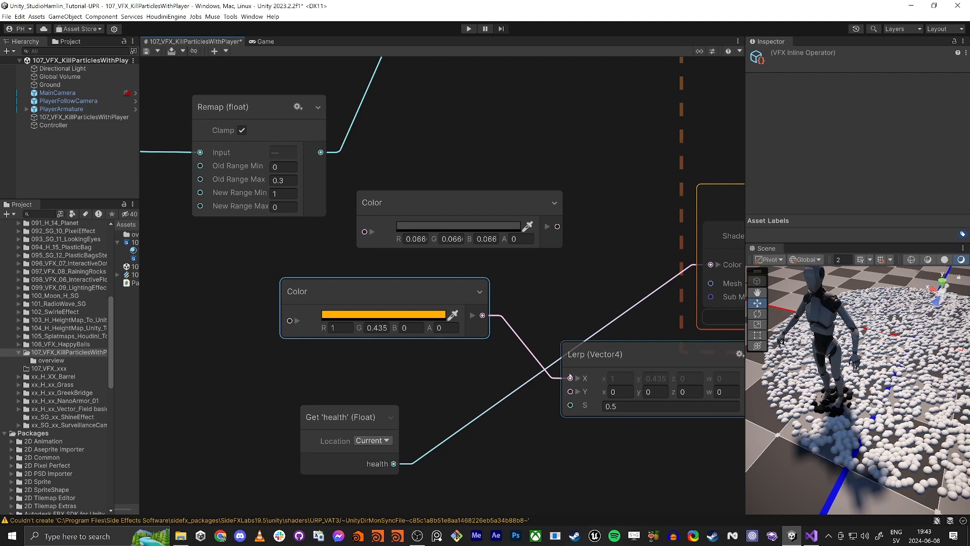
{"action": "left_click_drag", "start_coordinate": [558, 227], "coordinate": [571, 392]}
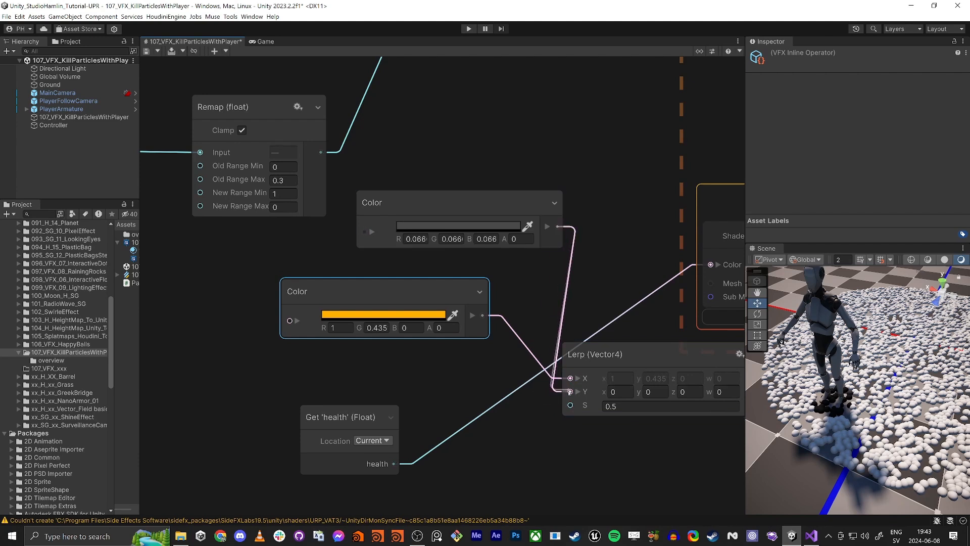
{"action": "left_click_drag", "start_coordinate": [394, 463], "coordinate": [570, 400]}
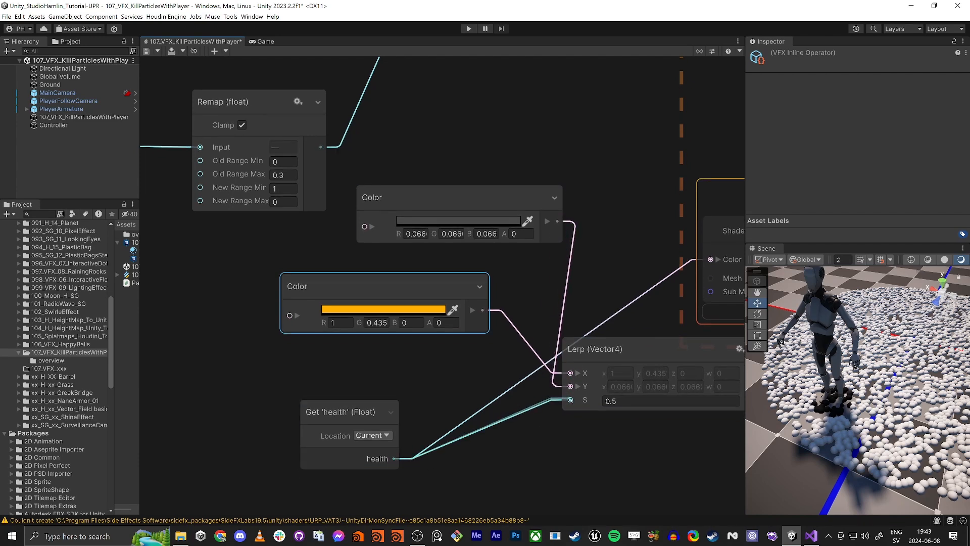
- Rearrange the Color, Lerp and Get health nodes into a tidy group
{"action": "left_click_drag", "start_coordinate": [473, 195], "coordinate": [377, 349]}
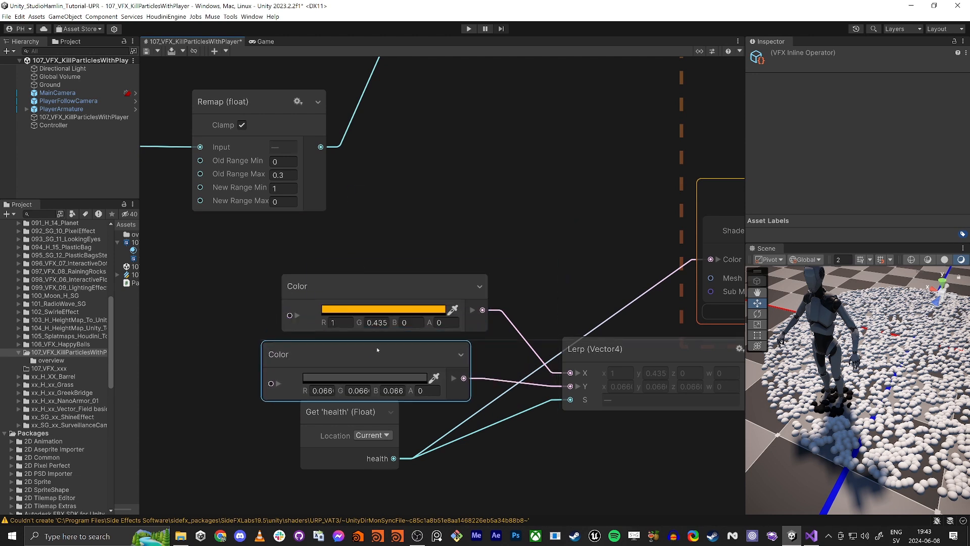
{"action": "mouse_move", "coordinate": [225, 277]}
{"action": "left_mouse_down"}
{"action": "mouse_move", "coordinate": [568, 412]}
{"action": "mouse_move", "coordinate": [633, 359]}
{"action": "mouse_move", "coordinate": [451, 340]}
{"action": "left_mouse_up"}
{"action": "left_click", "coordinate": [475, 237]}
{"action": "middle_click_drag", "start_coordinate": [475, 236], "coordinate": [652, 135]}
{"action": "left_click_drag", "start_coordinate": [618, 239], "coordinate": [587, 206]}
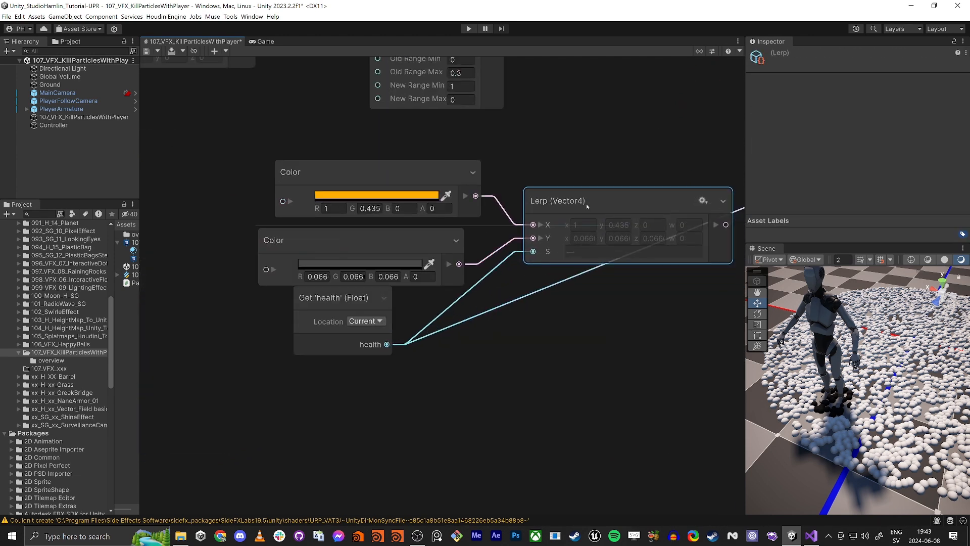
{"action": "left_click_drag", "start_coordinate": [343, 299], "coordinate": [415, 360]}
{"action": "left_click_drag", "start_coordinate": [410, 243], "coordinate": [427, 258]}
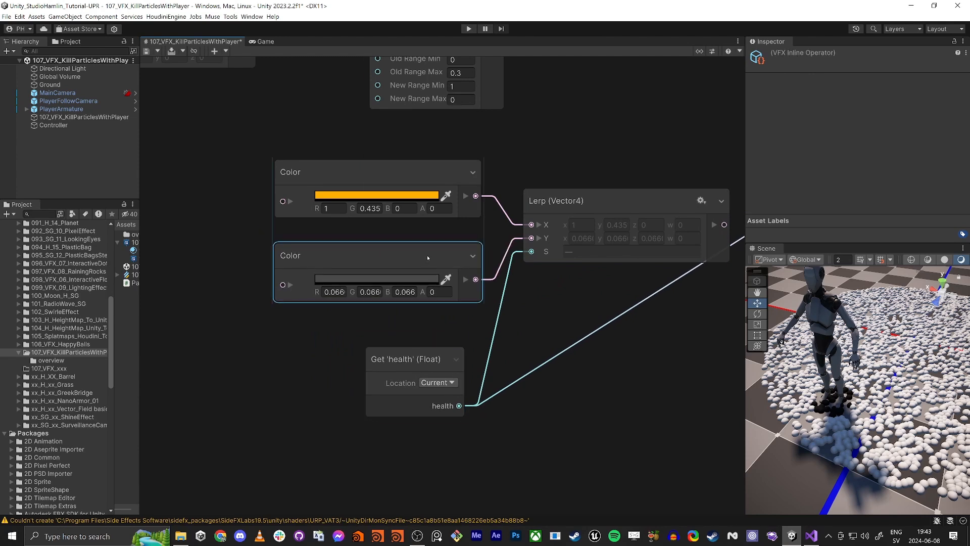
{"action": "left_click_drag", "start_coordinate": [404, 358], "coordinate": [421, 334]}
- Connect the Lerp output to the Output Particle Lit Mesh Color input
{"action": "middle_click_drag", "start_coordinate": [728, 222], "coordinate": [506, 302]}
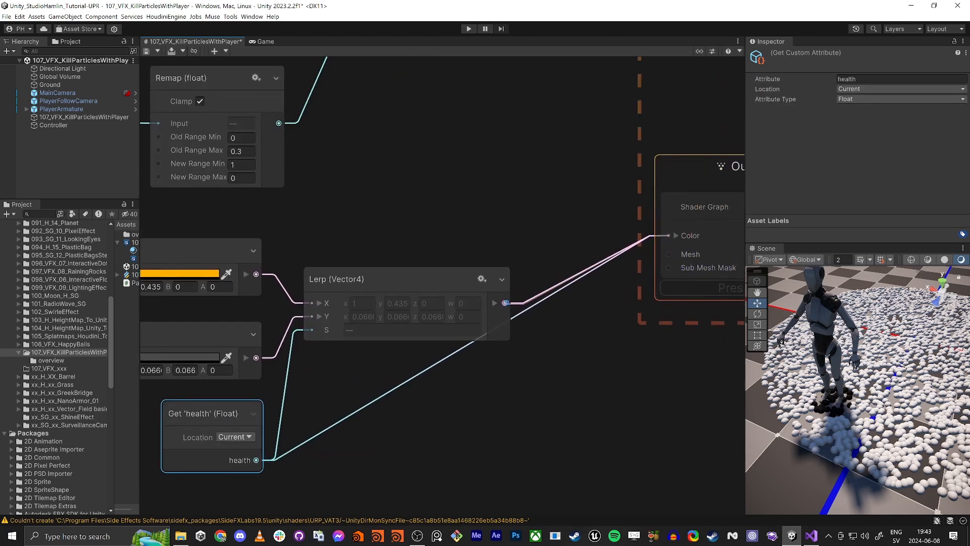
{"action": "scroll", "coordinate": [454, 398], "scroll_direction": "down", "scroll_amount": 2}
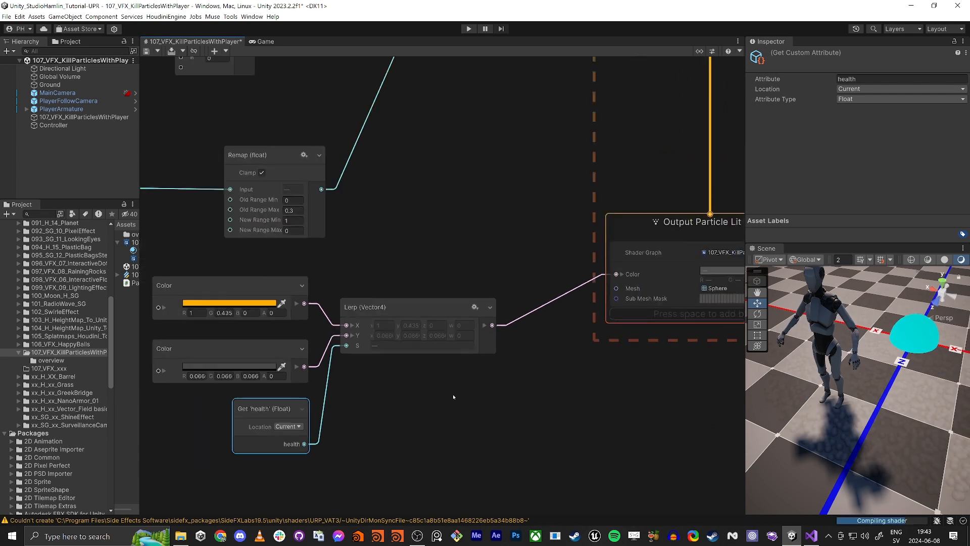
{"action": "scroll", "coordinate": [454, 397], "scroll_direction": "down", "scroll_amount": 2}
{"action": "middle_click_drag", "start_coordinate": [453, 397], "coordinate": [437, 394]}
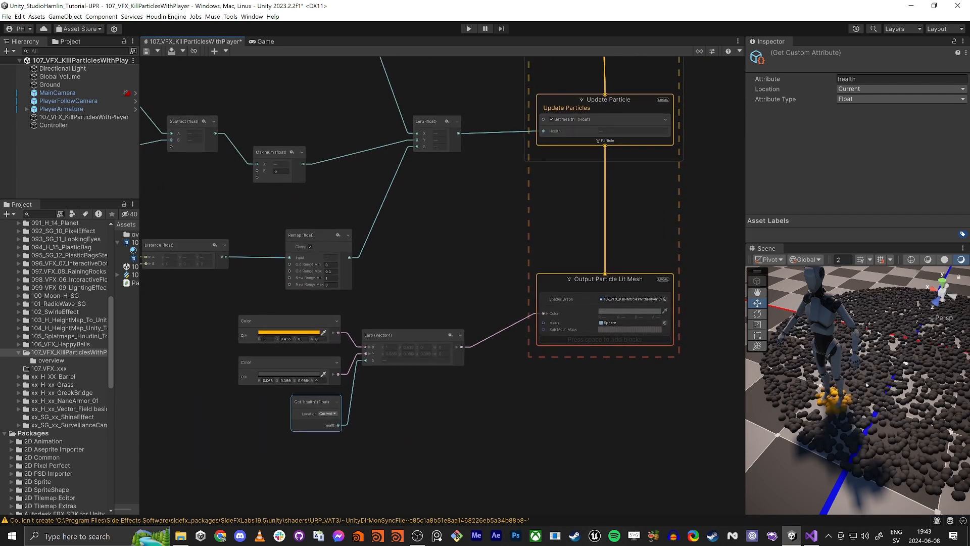
- Select the PlayerArmature and nudge it in the Scene view to test the particle coloring around the player
{"action": "left_click", "coordinate": [96, 108]}
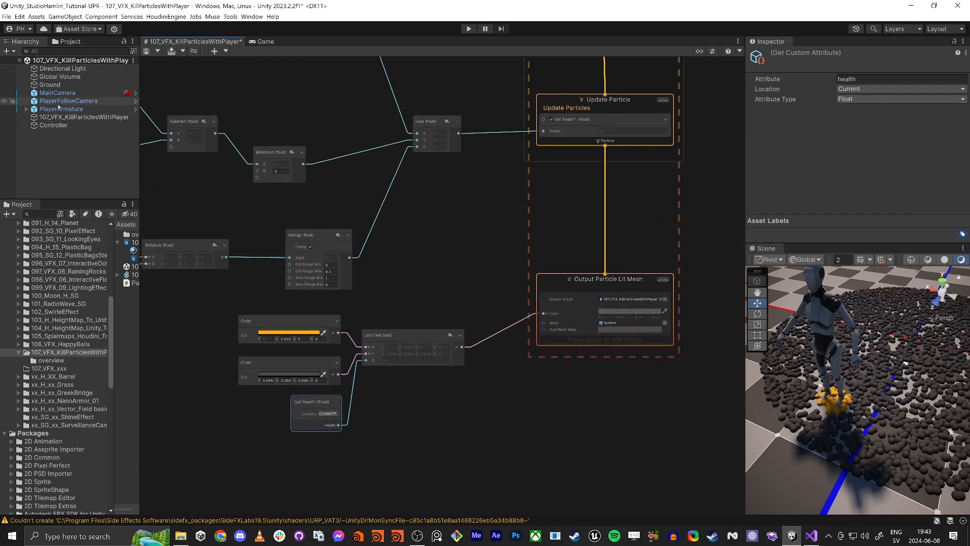
{"action": "mouse_move", "coordinate": [836, 409]}
{"action": "left_mouse_down"}
{"action": "mouse_move", "coordinate": [888, 411]}
{"action": "mouse_move", "coordinate": [858, 382]}
{"action": "mouse_move", "coordinate": [883, 353]}
{"action": "mouse_move", "coordinate": [891, 397]}
{"action": "mouse_move", "coordinate": [846, 399]}
{"action": "mouse_move", "coordinate": [854, 401]}
{"action": "left_mouse_up"}
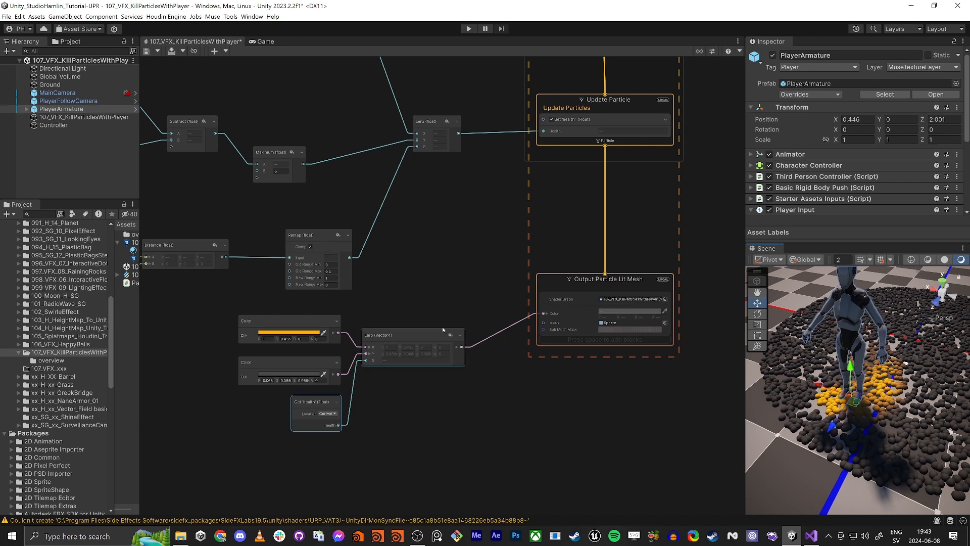
- Move the VFX Time node further left of the Subtract node in the graph
{"action": "middle_click_drag", "start_coordinate": [235, 224], "coordinate": [444, 299]}
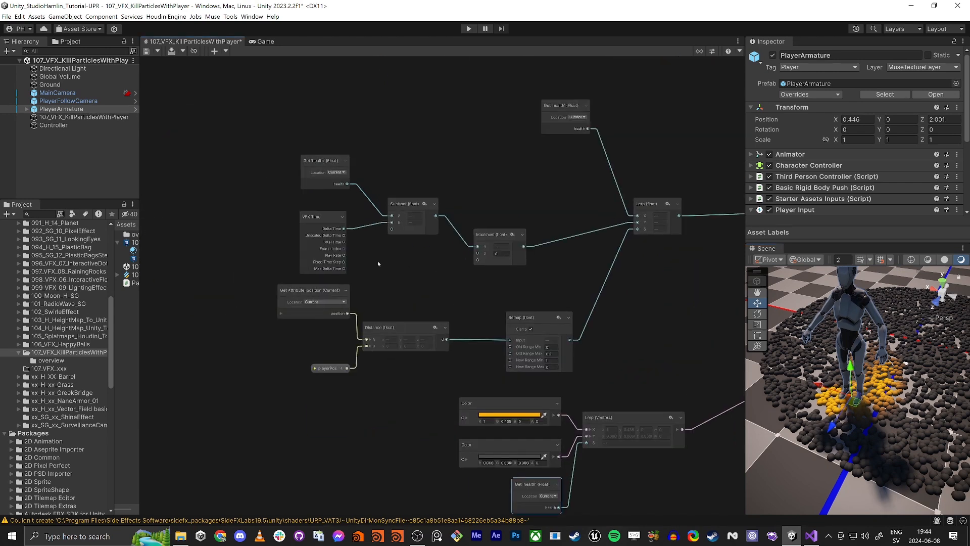
{"action": "middle_click_drag", "start_coordinate": [378, 263], "coordinate": [477, 326]}
{"action": "scroll", "coordinate": [411, 245], "scroll_direction": "up", "scroll_amount": 6}
{"action": "scroll", "coordinate": [409, 244], "scroll_direction": "down", "scroll_amount": 2}
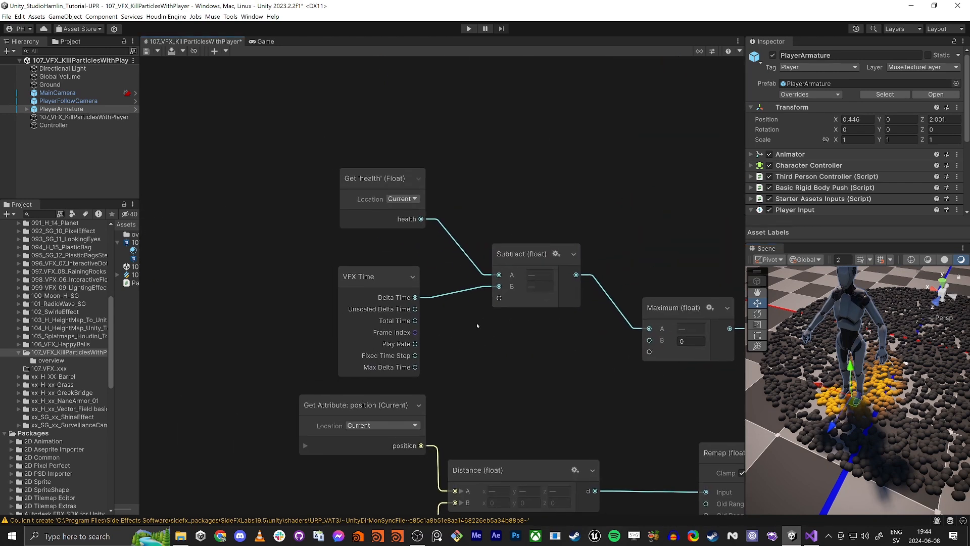
{"action": "left_click_drag", "start_coordinate": [411, 287], "coordinate": [305, 283]}
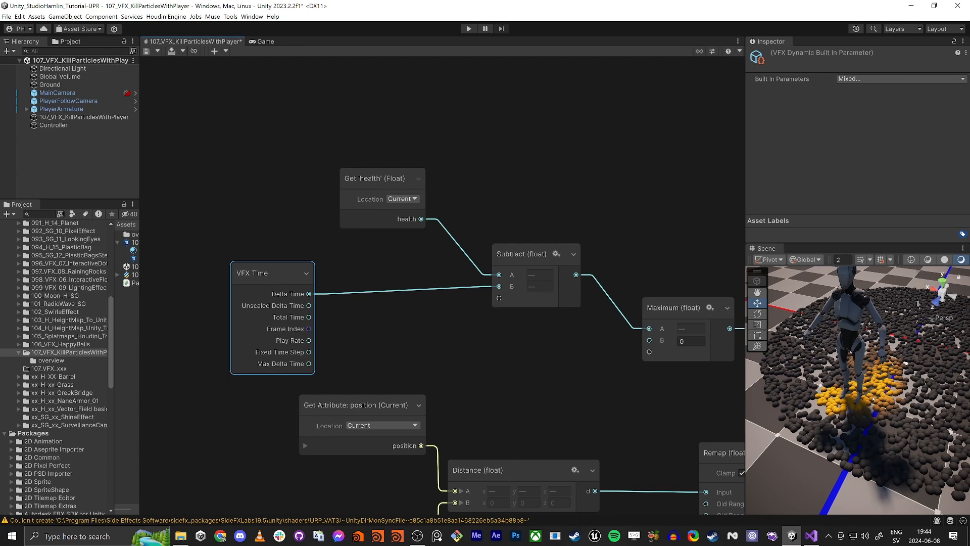
- Survey the whole node network alongside the Initialize, Update and Output contexts
{"action": "middle_click_drag", "start_coordinate": [595, 416], "coordinate": [433, 332]}
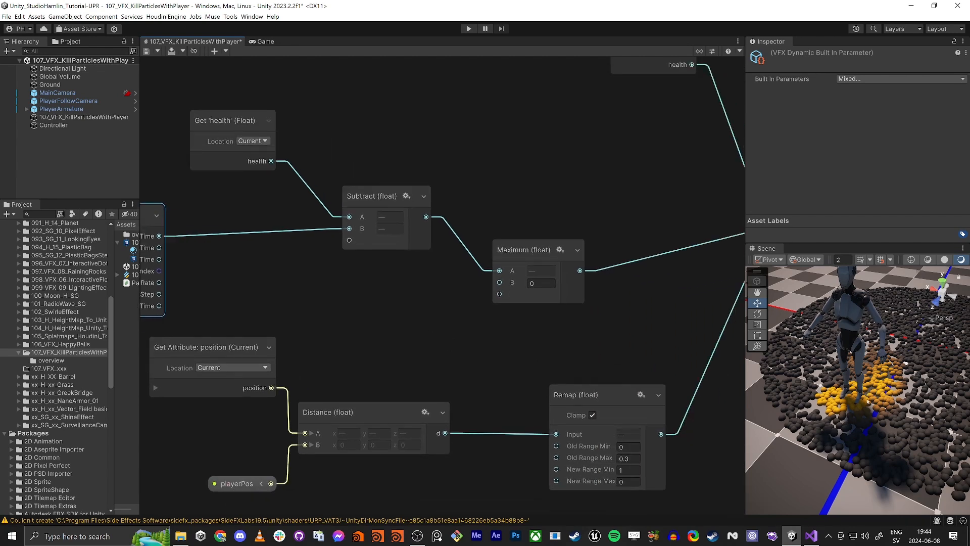
{"action": "scroll", "coordinate": [870, 391], "scroll_direction": "down", "scroll_amount": 4}
{"action": "mouse_move", "coordinate": [869, 391]}
{"action": "middle_mouse_down"}
{"action": "mouse_move", "coordinate": [796, 450]}
{"action": "mouse_move", "coordinate": [829, 467]}
{"action": "mouse_move", "coordinate": [879, 399]}
{"action": "middle_mouse_up"}
{"action": "scroll", "coordinate": [638, 360], "scroll_direction": "down", "scroll_amount": 6}
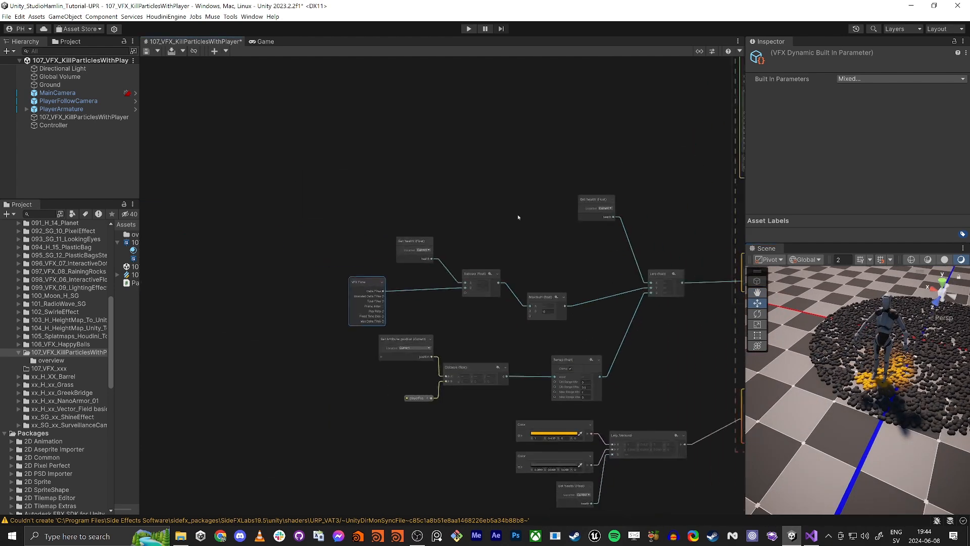
{"action": "scroll", "coordinate": [345, 269], "scroll_direction": "down", "scroll_amount": 1}
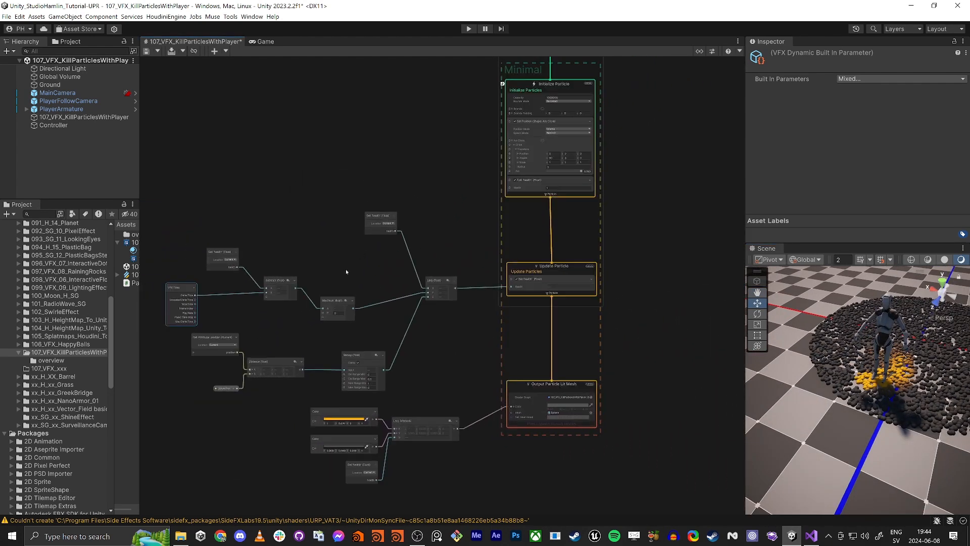
{"action": "middle_click_drag", "start_coordinate": [354, 276], "coordinate": [375, 307]}
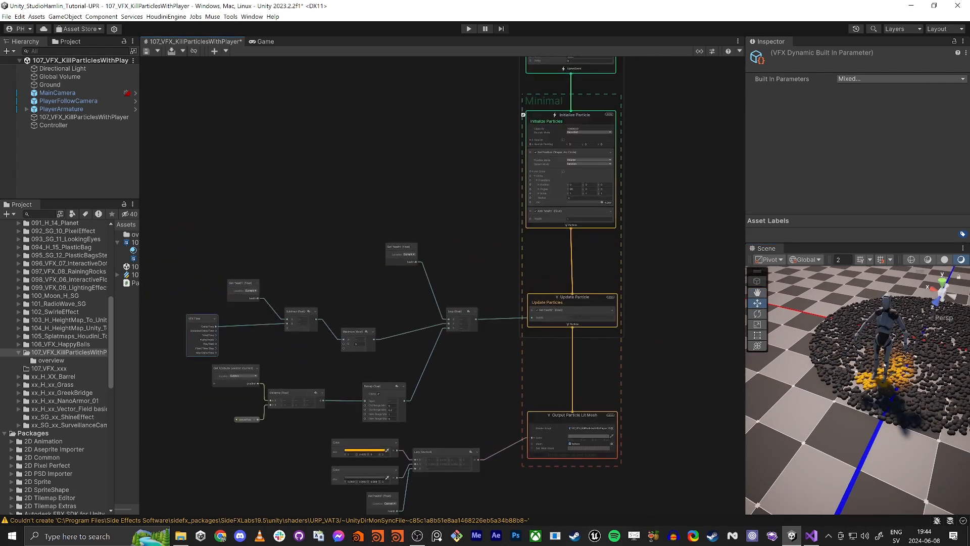
{"action": "middle_click_drag", "start_coordinate": [663, 366], "coordinate": [675, 306]}
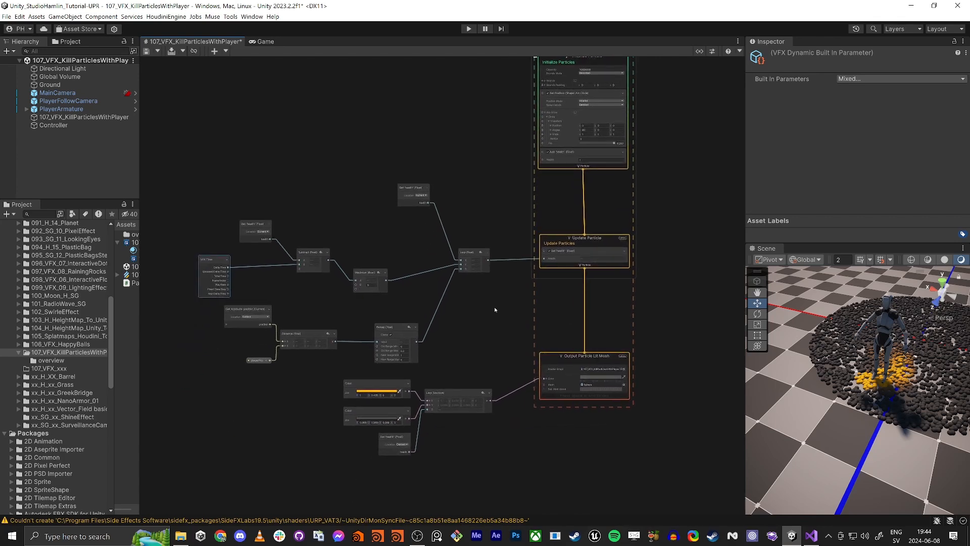
- Maximize the VFX graph window to inspect the entire graph and restore the normal editor layout
{"action": "key", "text": "shift+space"}
{"action": "middle_click_drag", "start_coordinate": [494, 313], "coordinate": [648, 408]}
{"action": "scroll", "coordinate": [518, 227], "scroll_direction": "down", "scroll_amount": 4}
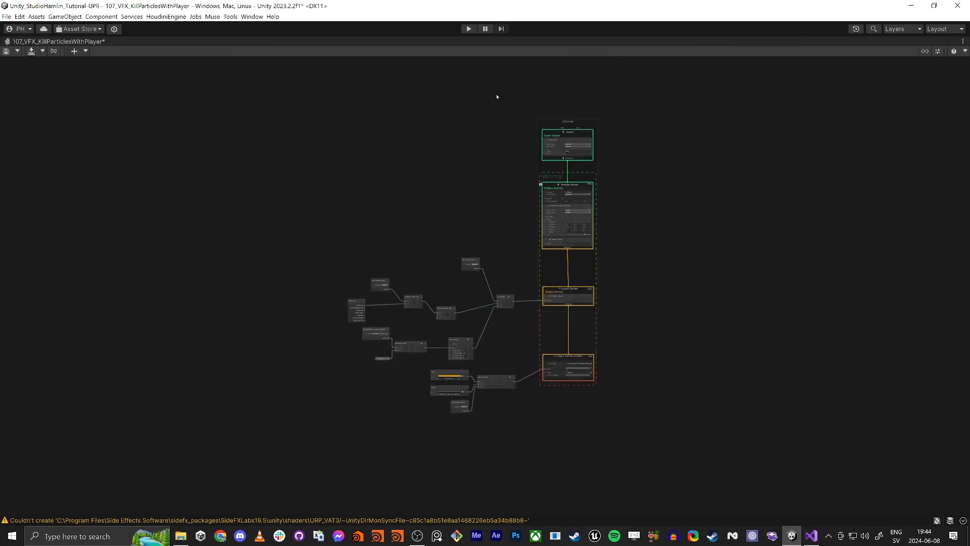
{"action": "left_click_drag", "start_coordinate": [573, 180], "coordinate": [574, 211]}
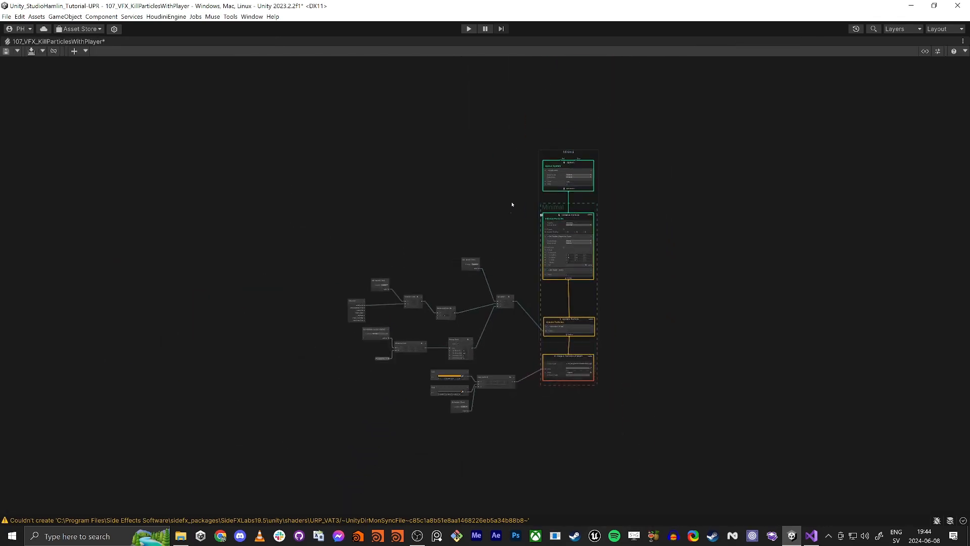
{"action": "scroll", "coordinate": [486, 222], "scroll_direction": "up", "scroll_amount": 5}
{"action": "middle_click_drag", "start_coordinate": [485, 223], "coordinate": [421, 201]}
{"action": "left_click_drag", "start_coordinate": [593, 188], "coordinate": [589, 235]}
{"action": "scroll", "coordinate": [473, 274], "scroll_direction": "up", "scroll_amount": 1}
{"action": "middle_click_drag", "start_coordinate": [473, 273], "coordinate": [518, 141]}
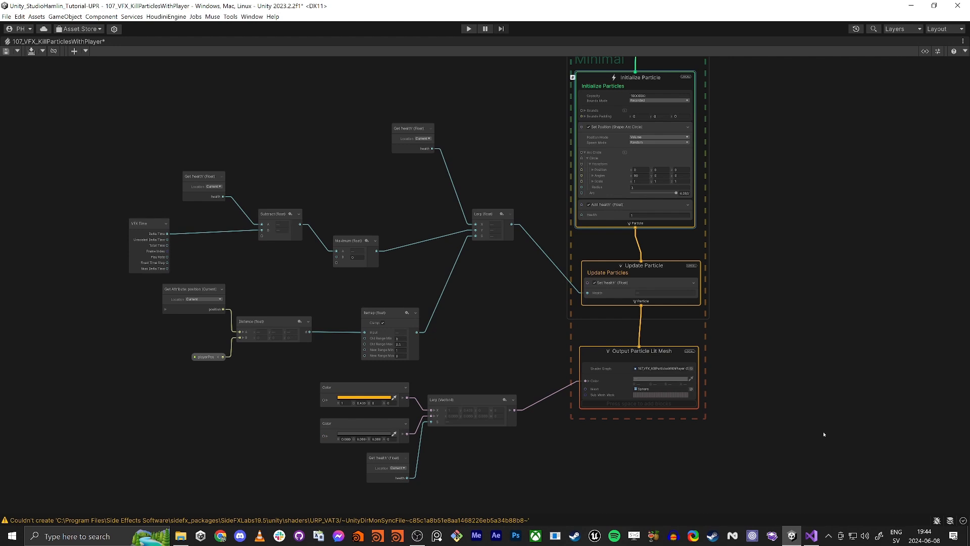
{"action": "key", "text": "shift+space"}
{"action": "middle_click_drag", "start_coordinate": [612, 318], "coordinate": [555, 352]}
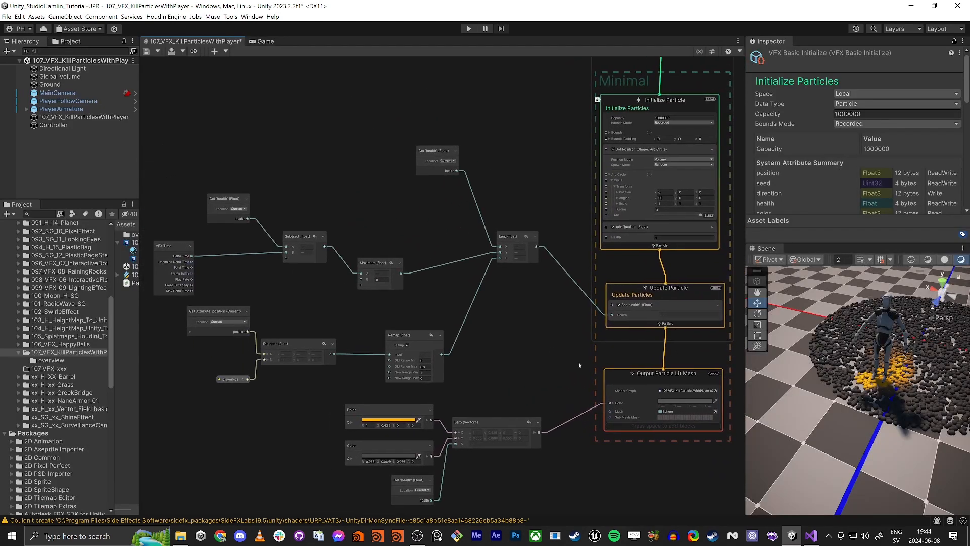